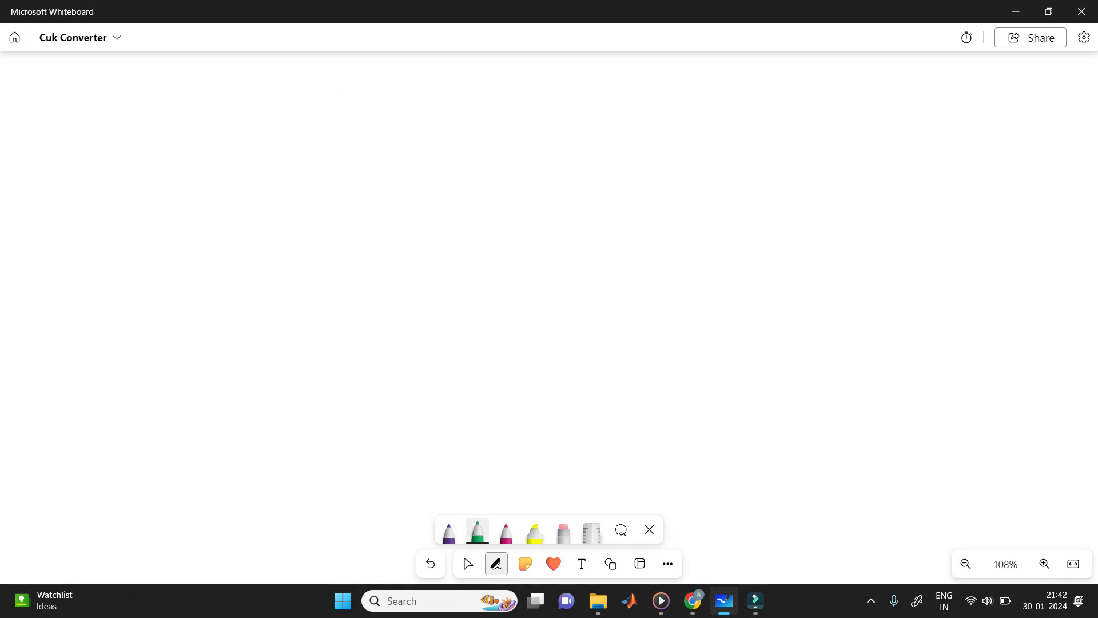
# Step: Handwrite the source voltage Vs = 10V in green near the upper-left corner of the board
pyautogui.moveTo(203, 89)
pyautogui.mouseDown()
pyautogui.moveTo(218, 87)
pyautogui.moveTo(229, 117)
pyautogui.moveTo(216, 120)
pyautogui.mouseUp()
pyautogui.moveTo(248, 101); pyautogui.dragTo(256, 108)
pyautogui.moveTo(274, 91); pyautogui.dragTo(275, 105)
pyautogui.moveTo(284, 93); pyautogui.dragTo(287, 93)
pyautogui.moveTo(295, 87)
pyautogui.mouseDown()
pyautogui.moveTo(297, 97)
pyautogui.moveTo(315, 84)
pyautogui.mouseUp()
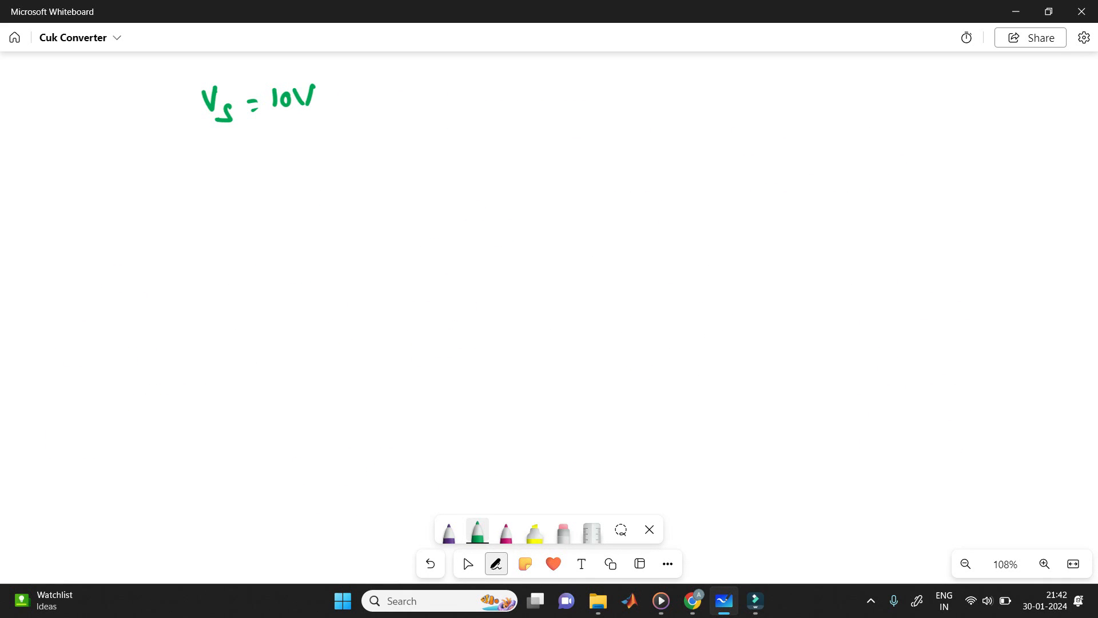
# Step: Handwrite the output voltage Vo = -15V in green directly below the source voltage
pyautogui.moveTo(209, 144)
pyautogui.mouseDown()
pyautogui.moveTo(231, 157)
pyautogui.moveTo(265, 149)
pyautogui.mouseUp()
pyautogui.moveTo(257, 162); pyautogui.dragTo(265, 159)
pyautogui.moveTo(279, 153); pyautogui.dragTo(292, 152)
pyautogui.moveTo(294, 143); pyautogui.dragTo(297, 159)
pyautogui.moveTo(314, 144)
pyautogui.mouseDown()
pyautogui.moveTo(304, 161)
pyautogui.moveTo(315, 141)
pyautogui.mouseUp()
pyautogui.moveTo(318, 141)
pyautogui.mouseDown()
pyautogui.moveTo(326, 154)
pyautogui.moveTo(331, 140)
pyautogui.mouseUp()
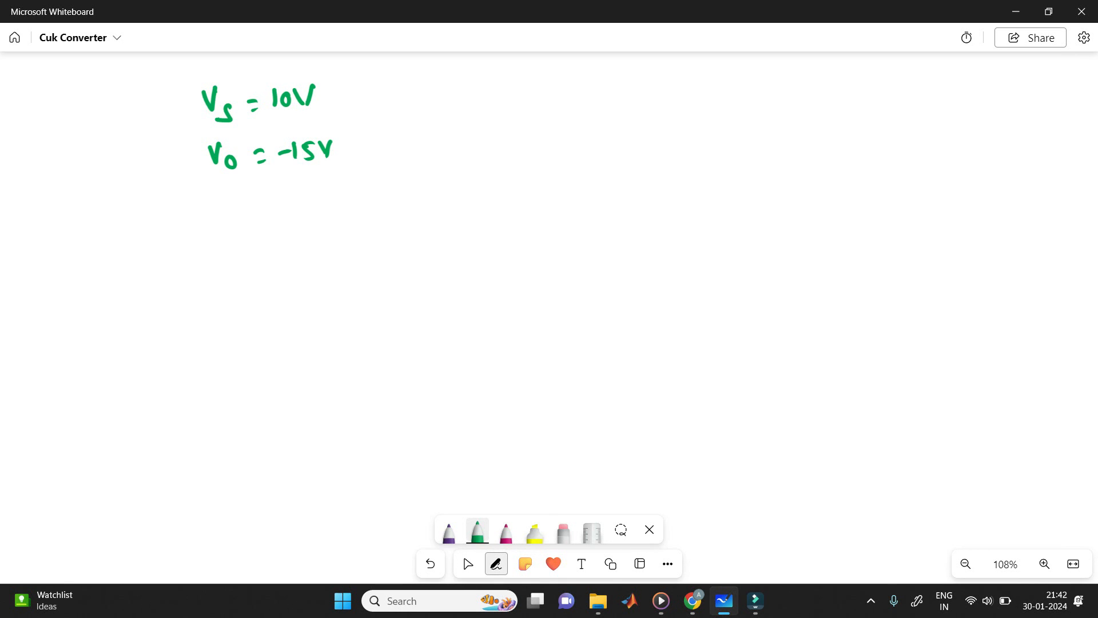
# Step: Handwrite the output ripple r_o = 1% in purple below the output voltage
pyautogui.moveTo(477, 468); pyautogui.dragTo(472, 473)
pyautogui.click(449, 532)
pyautogui.moveTo(209, 194)
pyautogui.mouseDown()
pyautogui.moveTo(218, 212)
pyautogui.moveTo(221, 191)
pyautogui.moveTo(232, 208)
pyautogui.mouseUp()
pyautogui.moveTo(252, 203); pyautogui.dragTo(257, 203)
pyautogui.moveTo(253, 210); pyautogui.dragTo(256, 209)
pyautogui.moveTo(289, 185)
pyautogui.mouseDown()
pyautogui.moveTo(284, 212)
pyautogui.moveTo(279, 195)
pyautogui.moveTo(301, 198)
pyautogui.mouseUp()
pyautogui.moveTo(266, 191); pyautogui.dragTo(272, 209)
# Step: Start a second column of purple handwritten data with f = 50kHz and P = 40W
pyautogui.moveTo(442, 95)
pyautogui.mouseDown()
pyautogui.moveTo(435, 113)
pyautogui.moveTo(445, 105)
pyautogui.mouseUp()
pyautogui.moveTo(459, 101)
pyautogui.mouseDown()
pyautogui.moveTo(482, 109)
pyautogui.moveTo(506, 95)
pyautogui.moveTo(533, 107)
pyautogui.mouseUp()
pyautogui.moveTo(539, 91); pyautogui.dragTo(554, 106)
pyautogui.moveTo(567, 93); pyautogui.dragTo(581, 115)
pyautogui.moveTo(441, 137)
pyautogui.mouseDown()
pyautogui.moveTo(447, 162)
pyautogui.moveTo(448, 147)
pyautogui.mouseUp()
pyautogui.moveTo(473, 143); pyautogui.dragTo(510, 153)
pyautogui.moveTo(522, 140)
pyautogui.mouseDown()
pyautogui.moveTo(522, 152)
pyautogui.moveTo(524, 142)
pyautogui.mouseUp()
pyautogui.moveTo(530, 134)
pyautogui.mouseDown()
pyautogui.moveTo(540, 148)
pyautogui.moveTo(550, 125)
pyautogui.mouseUp()
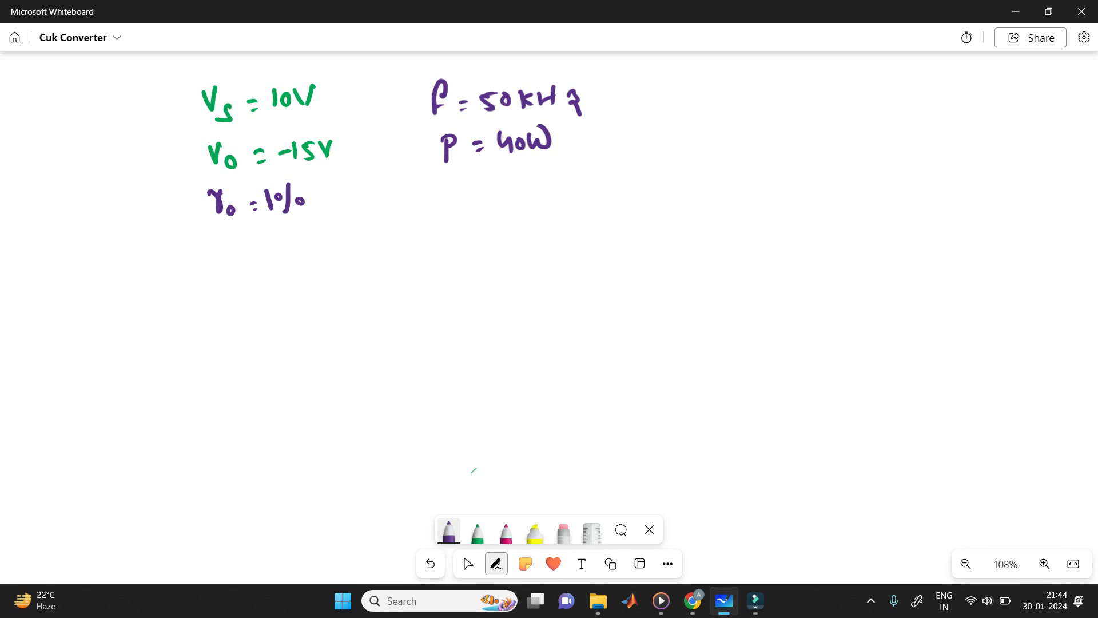
# Step: Handwrite the capacitor ripple r_C1 = 5% in purple below the power value
pyautogui.moveTo(410, 187)
pyautogui.mouseDown()
pyautogui.moveTo(430, 188)
pyautogui.moveTo(440, 216)
pyautogui.mouseUp()
pyautogui.moveTo(447, 210)
pyautogui.mouseDown()
pyautogui.moveTo(448, 220)
pyautogui.moveTo(480, 202)
pyautogui.mouseUp()
pyautogui.moveTo(470, 213)
pyautogui.mouseDown()
pyautogui.moveTo(506, 210)
pyautogui.moveTo(527, 192)
pyautogui.mouseUp()
pyautogui.moveTo(541, 191); pyautogui.dragTo(537, 208)
pyautogui.moveTo(526, 198)
pyautogui.mouseDown()
pyautogui.moveTo(535, 200)
pyautogui.moveTo(504, 218)
pyautogui.mouseUp()
# Step: Write the inductor ripple symbols Δi_L1 and Δi_L2 in pink as a third column of given data
pyautogui.click(506, 532)
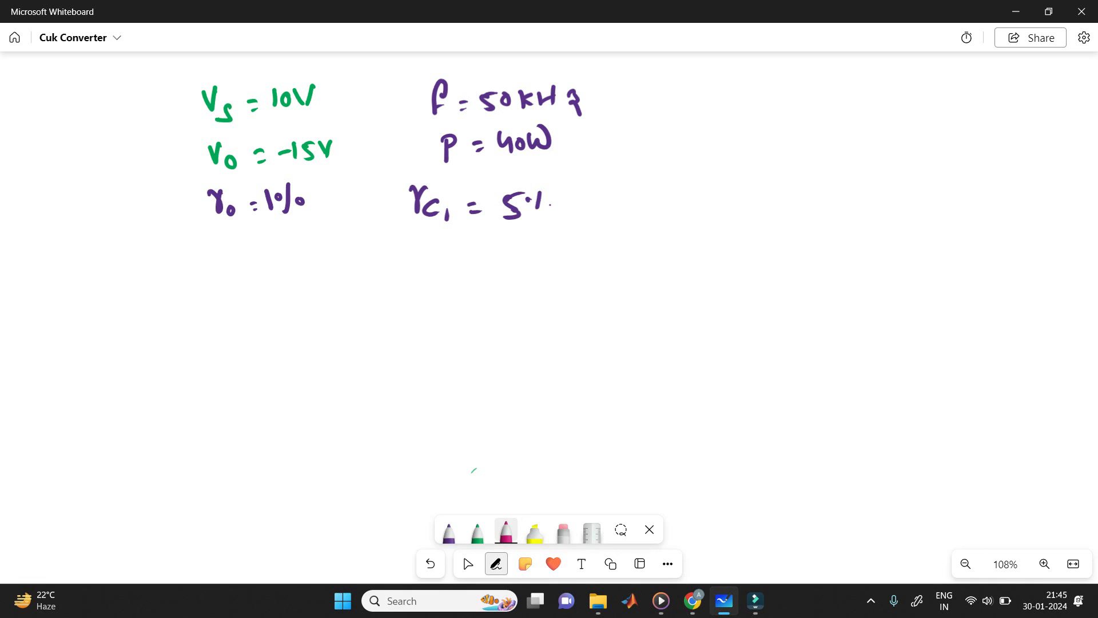
pyautogui.moveTo(687, 96)
pyautogui.mouseDown()
pyautogui.moveTo(675, 108)
pyautogui.moveTo(738, 113)
pyautogui.mouseUp()
pyautogui.click(712, 98)
pyautogui.click(713, 108)
pyautogui.moveTo(742, 109); pyautogui.dragTo(742, 119)
pyautogui.moveTo(695, 145); pyautogui.dragTo(709, 159)
pyautogui.click(719, 147)
pyautogui.click(719, 157)
pyautogui.moveTo(727, 154); pyautogui.dragTo(738, 166)
pyautogui.moveTo(745, 165); pyautogui.dragTo(756, 174)
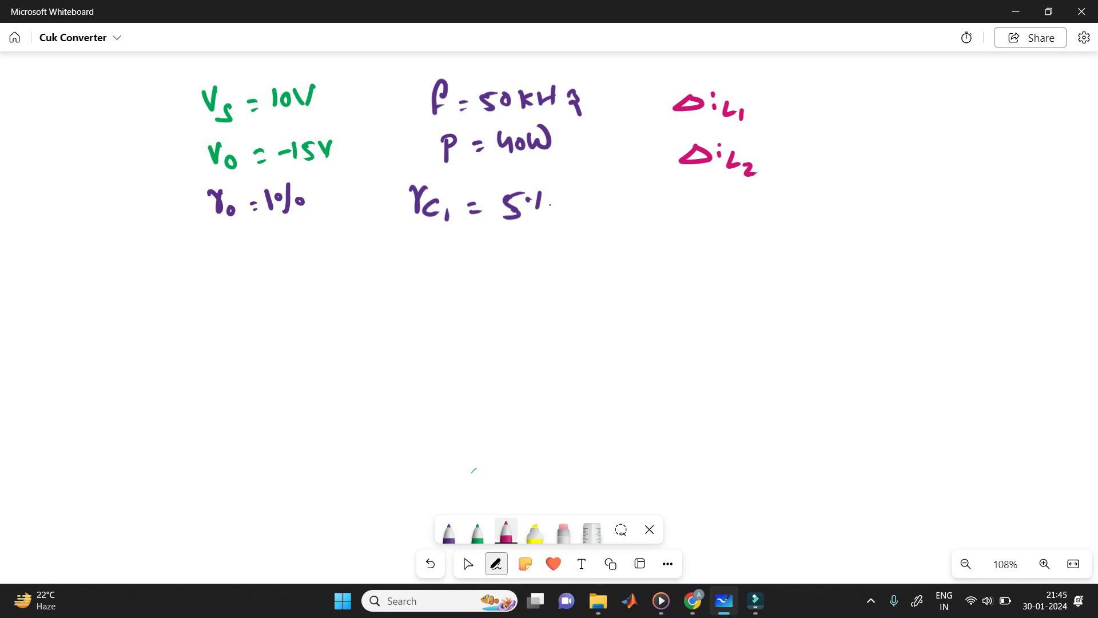
# Step: Complete both inductor ripple entries in pink with = 10%
pyautogui.moveTo(778, 107); pyautogui.dragTo(796, 111)
pyautogui.moveTo(778, 156); pyautogui.dragTo(791, 156)
pyautogui.moveTo(779, 163); pyautogui.dragTo(792, 161)
pyautogui.moveTo(826, 101); pyautogui.dragTo(824, 116)
pyautogui.moveTo(837, 104); pyautogui.dragTo(836, 105)
pyautogui.moveTo(862, 100)
pyautogui.mouseDown()
pyautogui.moveTo(823, 161)
pyautogui.moveTo(850, 149)
pyautogui.mouseUp()
pyautogui.moveTo(864, 142); pyautogui.dragTo(855, 164)
pyautogui.click(869, 159)
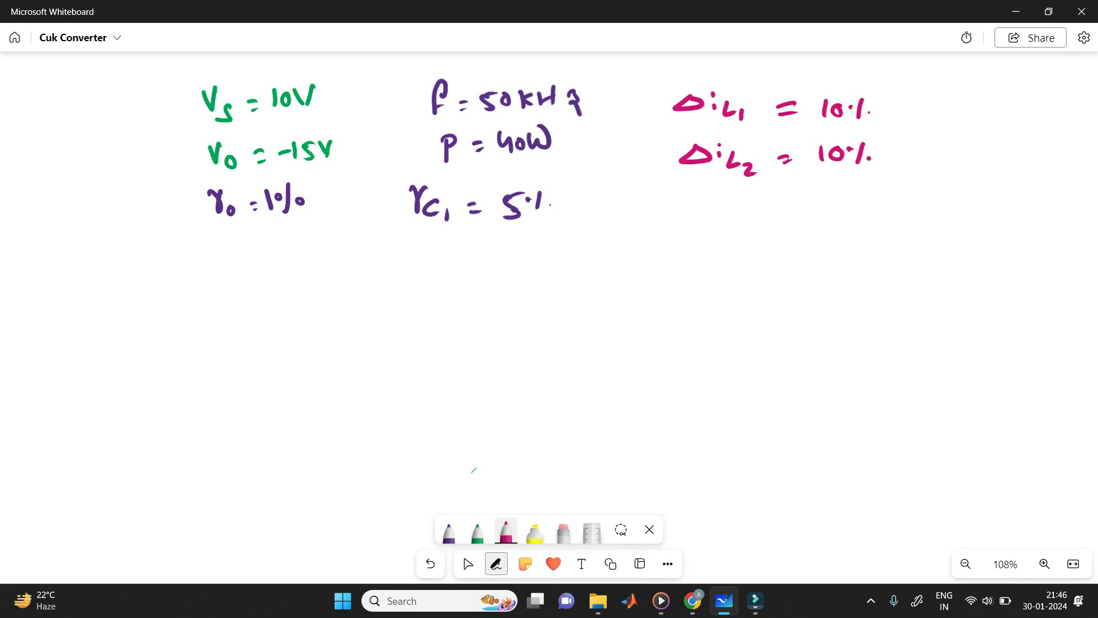
# Step: Write a circled 1 in pink below the given data, followed by the duty ratio formula D = -Vo / (Vs - Vo)
pyautogui.moveTo(68, 264); pyautogui.dragTo(80, 264)
pyautogui.moveTo(77, 270)
pyautogui.mouseDown()
pyautogui.moveTo(78, 282)
pyautogui.moveTo(86, 261)
pyautogui.moveTo(143, 288)
pyautogui.moveTo(143, 302)
pyautogui.mouseUp()
pyautogui.moveTo(136, 276)
pyautogui.mouseDown()
pyautogui.moveTo(138, 303)
pyautogui.moveTo(185, 284)
pyautogui.mouseUp()
pyautogui.moveTo(176, 297); pyautogui.dragTo(189, 294)
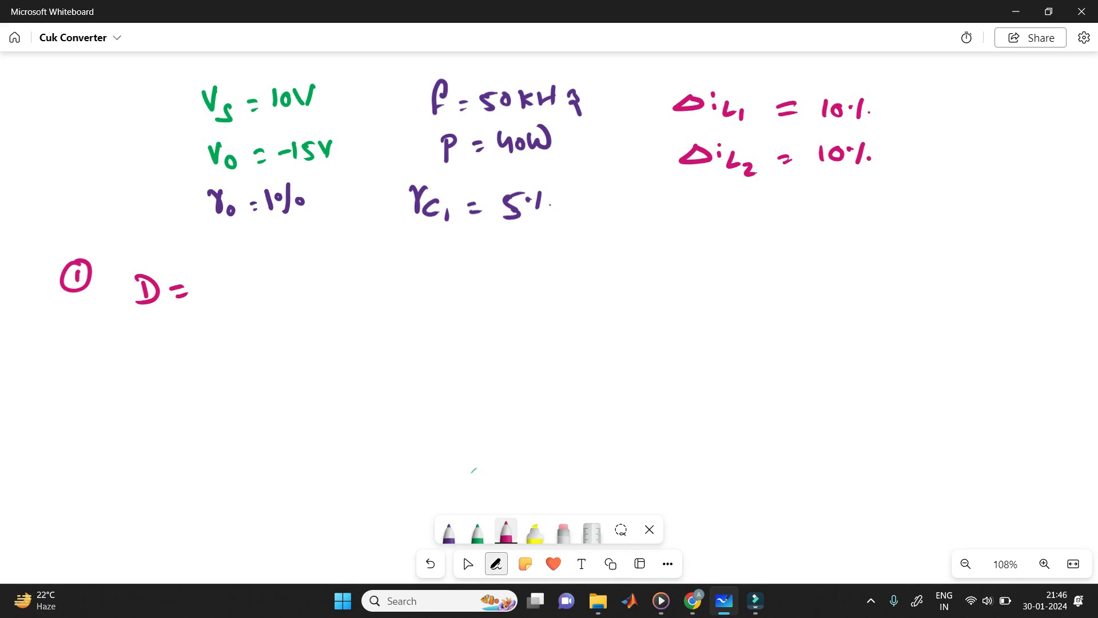
pyautogui.moveTo(225, 267); pyautogui.dragTo(247, 265)
pyautogui.moveTo(248, 253)
pyautogui.mouseDown()
pyautogui.moveTo(255, 268)
pyautogui.moveTo(263, 251)
pyautogui.mouseUp()
pyautogui.moveTo(273, 260); pyautogui.dragTo(273, 261)
pyautogui.moveTo(213, 288); pyautogui.dragTo(304, 286)
pyautogui.moveTo(222, 308); pyautogui.dragTo(235, 309)
pyautogui.moveTo(240, 313)
pyautogui.mouseDown()
pyautogui.moveTo(245, 324)
pyautogui.moveTo(273, 315)
pyautogui.mouseUp()
pyautogui.moveTo(280, 307)
pyautogui.mouseDown()
pyautogui.moveTo(286, 318)
pyautogui.moveTo(293, 304)
pyautogui.mouseUp()
pyautogui.moveTo(303, 313); pyautogui.dragTo(309, 315)
# Step: Continue the duty ratio line with = 15 / (10+15) = 0.6 and put a tick mark after it
pyautogui.moveTo(343, 292); pyautogui.dragTo(354, 288)
pyautogui.moveTo(346, 300); pyautogui.dragTo(392, 280)
pyautogui.moveTo(422, 268); pyautogui.dragTo(401, 287)
pyautogui.moveTo(379, 293); pyautogui.dragTo(439, 284)
pyautogui.moveTo(381, 309); pyautogui.dragTo(383, 323)
pyautogui.moveTo(401, 307); pyautogui.dragTo(399, 308)
pyautogui.moveTo(413, 314); pyautogui.dragTo(418, 318)
pyautogui.moveTo(429, 305); pyautogui.dragTo(440, 318)
pyautogui.moveTo(441, 305); pyautogui.dragTo(480, 283)
pyautogui.moveTo(473, 296)
pyautogui.mouseDown()
pyautogui.moveTo(504, 281)
pyautogui.moveTo(525, 288)
pyautogui.moveTo(586, 273)
pyautogui.mouseUp()
pyautogui.click(517, 295)
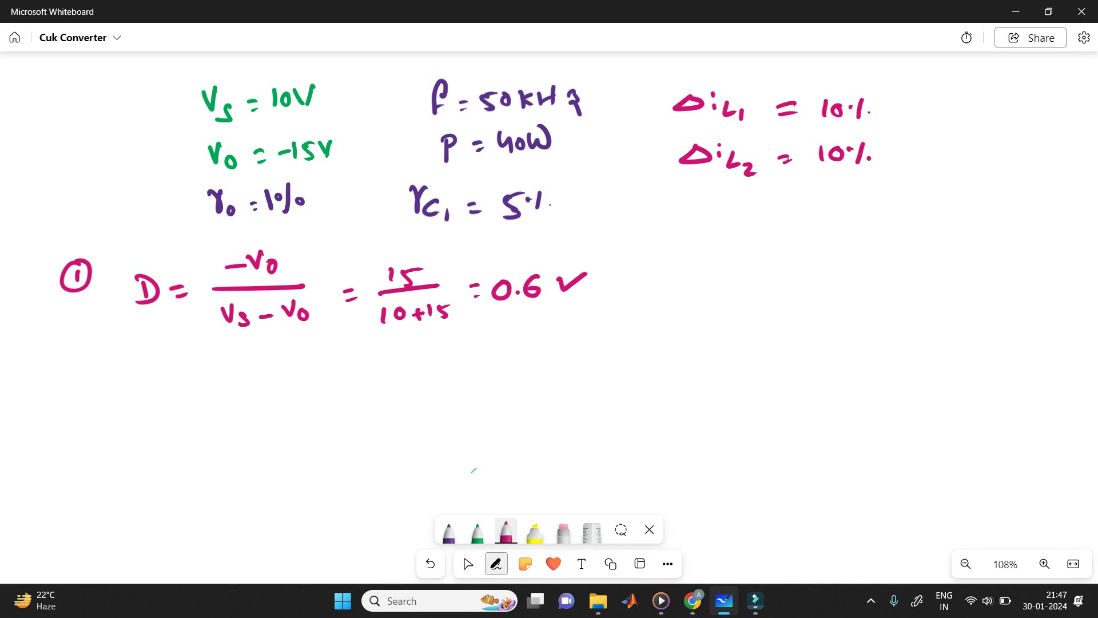
# Step: Write a circled 2 in green below the duty ratio line, followed by the formula I_L1 = Ps / Vs
pyautogui.click(477, 529)
pyautogui.moveTo(64, 375); pyautogui.dragTo(76, 385)
pyautogui.moveTo(75, 366)
pyautogui.mouseDown()
pyautogui.moveTo(61, 386)
pyautogui.moveTo(80, 366)
pyautogui.mouseUp()
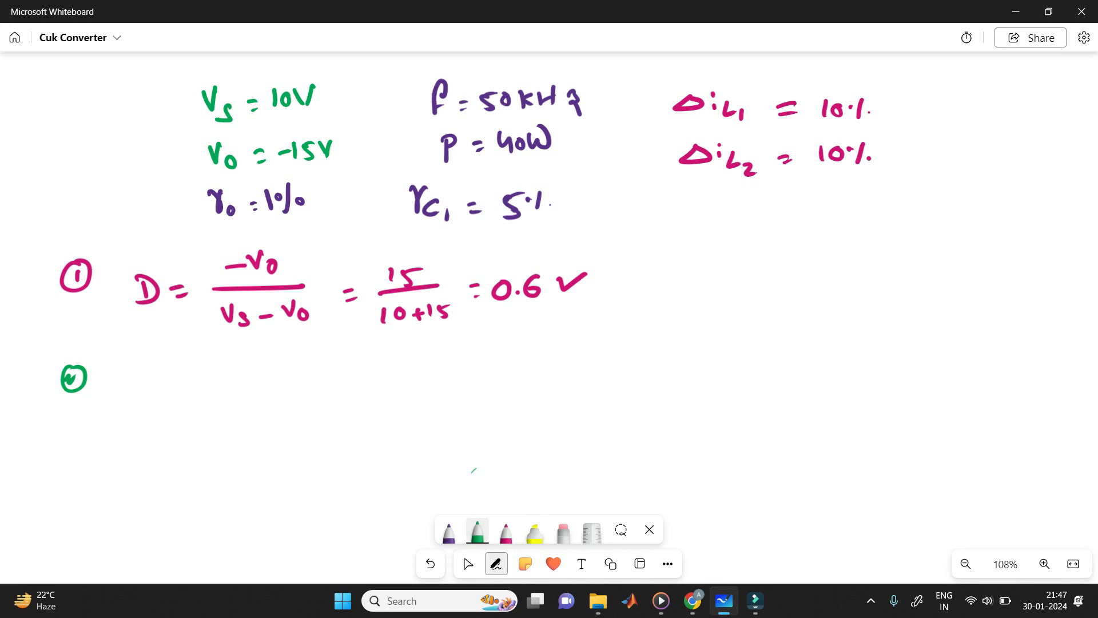
pyautogui.moveTo(153, 377); pyautogui.dragTo(175, 375)
pyautogui.moveTo(164, 378); pyautogui.dragTo(163, 398)
pyautogui.moveTo(153, 400); pyautogui.dragTo(176, 397)
pyautogui.moveTo(181, 388)
pyautogui.mouseDown()
pyautogui.moveTo(178, 401)
pyautogui.moveTo(190, 398)
pyautogui.mouseUp()
pyautogui.moveTo(196, 395)
pyautogui.mouseDown()
pyautogui.moveTo(197, 404)
pyautogui.moveTo(238, 395)
pyautogui.mouseUp()
pyautogui.moveTo(263, 354)
pyautogui.mouseDown()
pyautogui.moveTo(265, 380)
pyautogui.moveTo(263, 369)
pyautogui.mouseUp()
pyautogui.moveTo(287, 371)
pyautogui.mouseDown()
pyautogui.moveTo(274, 384)
pyautogui.moveTo(306, 390)
pyautogui.moveTo(293, 408)
pyautogui.mouseUp()
pyautogui.moveTo(309, 407); pyautogui.dragTo(295, 423)
# Step: Continue the I_L1 line in green with = 40/10 = 4A
pyautogui.moveTo(344, 382); pyautogui.dragTo(353, 383)
pyautogui.moveTo(344, 391); pyautogui.dragTo(355, 391)
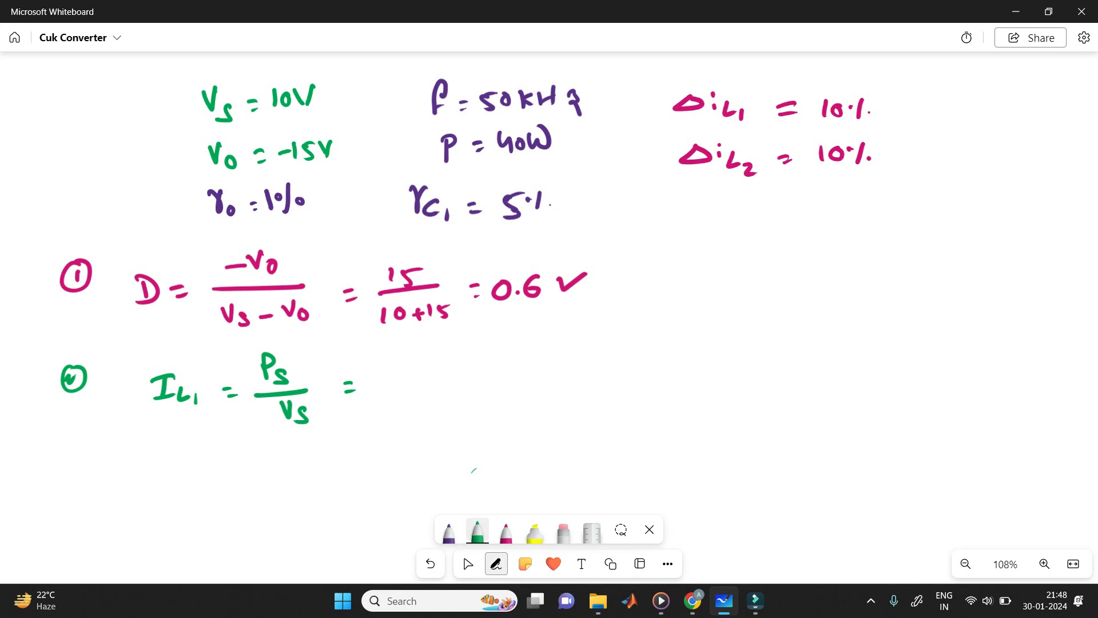
pyautogui.moveTo(390, 353); pyautogui.dragTo(400, 367)
pyautogui.moveTo(399, 354)
pyautogui.mouseDown()
pyautogui.moveTo(401, 373)
pyautogui.moveTo(411, 358)
pyautogui.moveTo(439, 382)
pyautogui.moveTo(403, 414)
pyautogui.moveTo(418, 401)
pyautogui.mouseUp()
pyautogui.moveTo(452, 381); pyautogui.dragTo(462, 380)
pyautogui.moveTo(453, 390); pyautogui.dragTo(506, 382)
pyautogui.moveTo(499, 372)
pyautogui.mouseDown()
pyautogui.moveTo(496, 393)
pyautogui.moveTo(510, 391)
pyautogui.mouseUp()
pyautogui.moveTo(511, 382)
pyautogui.mouseDown()
pyautogui.moveTo(525, 367)
pyautogui.moveTo(527, 389)
pyautogui.mouseUp()
pyautogui.moveTo(515, 381); pyautogui.dragTo(525, 380)
# Step: Write the formula I_L2 = Ps / -Vo in green below the I_L1 line
pyautogui.moveTo(170, 452)
pyautogui.mouseDown()
pyautogui.moveTo(169, 468)
pyautogui.moveTo(179, 445)
pyautogui.mouseUp()
pyautogui.moveTo(163, 473); pyautogui.dragTo(185, 471)
pyautogui.moveTo(193, 460); pyautogui.dragTo(200, 472)
pyautogui.moveTo(203, 467)
pyautogui.mouseDown()
pyautogui.moveTo(215, 478)
pyautogui.moveTo(256, 464)
pyautogui.mouseUp()
pyautogui.moveTo(252, 469); pyautogui.dragTo(293, 466)
pyautogui.moveTo(292, 447)
pyautogui.mouseDown()
pyautogui.moveTo(338, 469)
pyautogui.moveTo(308, 490)
pyautogui.mouseUp()
pyautogui.moveTo(311, 482); pyautogui.dragTo(331, 490)
# Step: Continue the I_L2 line in green with = 40/15 = 2.66A
pyautogui.moveTo(360, 467); pyautogui.dragTo(372, 473)
pyautogui.moveTo(392, 442)
pyautogui.mouseDown()
pyautogui.moveTo(403, 456)
pyautogui.moveTo(417, 448)
pyautogui.mouseUp()
pyautogui.moveTo(391, 473)
pyautogui.mouseDown()
pyautogui.moveTo(438, 466)
pyautogui.moveTo(404, 492)
pyautogui.mouseUp()
pyautogui.moveTo(414, 479)
pyautogui.mouseDown()
pyautogui.moveTo(416, 490)
pyautogui.moveTo(434, 475)
pyautogui.mouseUp()
pyautogui.moveTo(464, 462); pyautogui.dragTo(475, 462)
pyautogui.moveTo(466, 470); pyautogui.dragTo(475, 469)
pyautogui.moveTo(486, 459)
pyautogui.mouseDown()
pyautogui.moveTo(499, 474)
pyautogui.moveTo(532, 470)
pyautogui.moveTo(552, 452)
pyautogui.moveTo(560, 473)
pyautogui.mouseUp()
pyautogui.click(507, 466)
pyautogui.moveTo(546, 464); pyautogui.dragTo(558, 464)
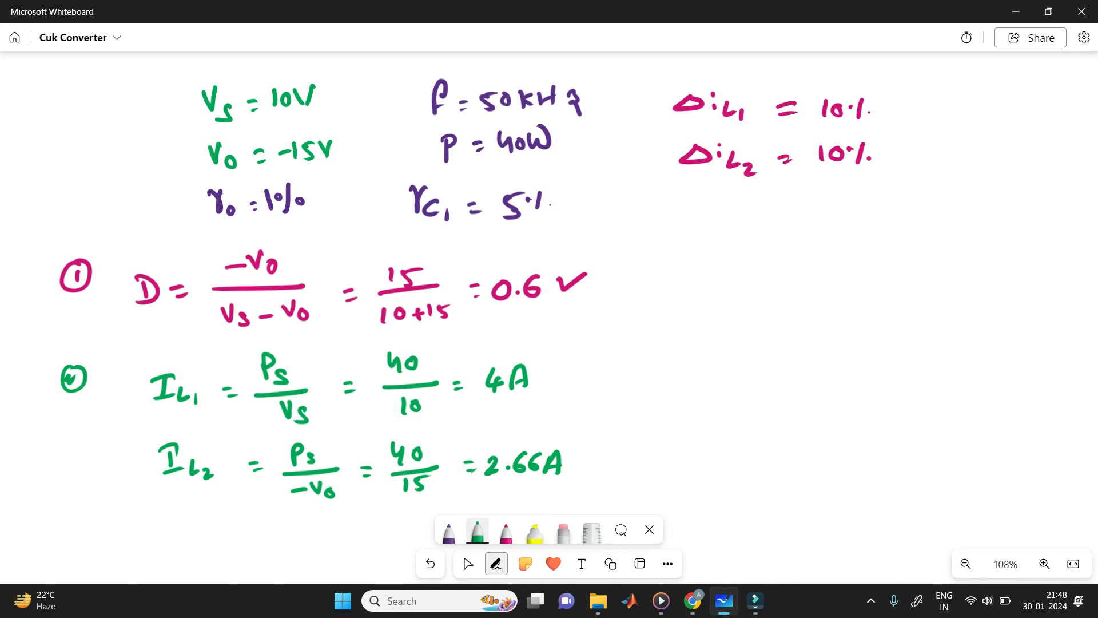
# Step: Draw a green vertical divider beside the calculations and write L1 = Vs D / (f · Δi_L1) in purple on its right
pyautogui.moveTo(624, 267); pyautogui.dragTo(621, 444)
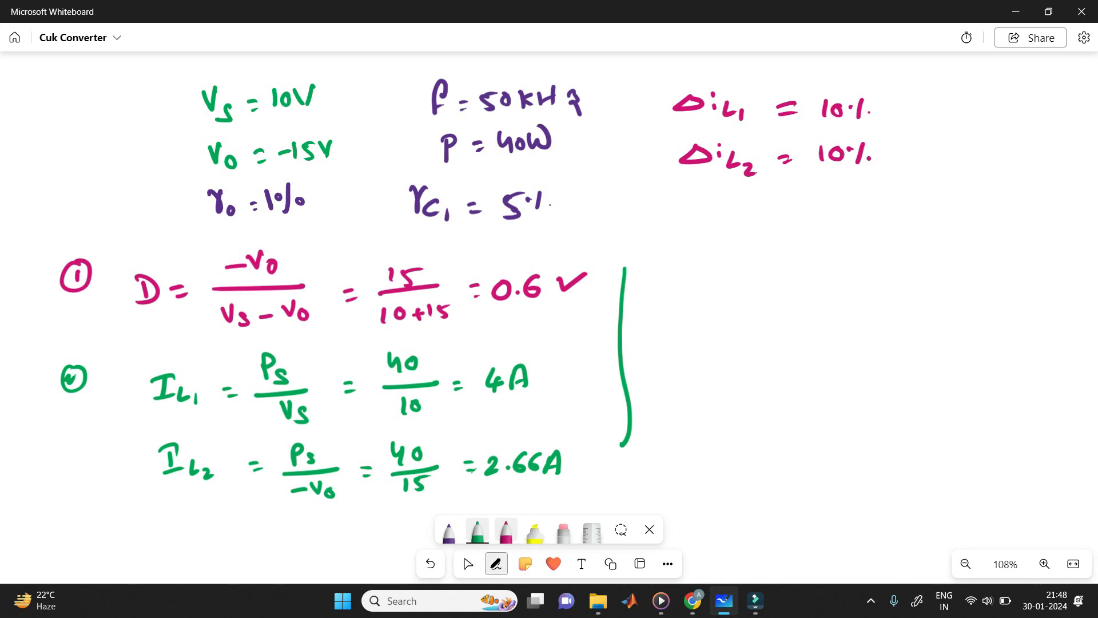
pyautogui.click(449, 532)
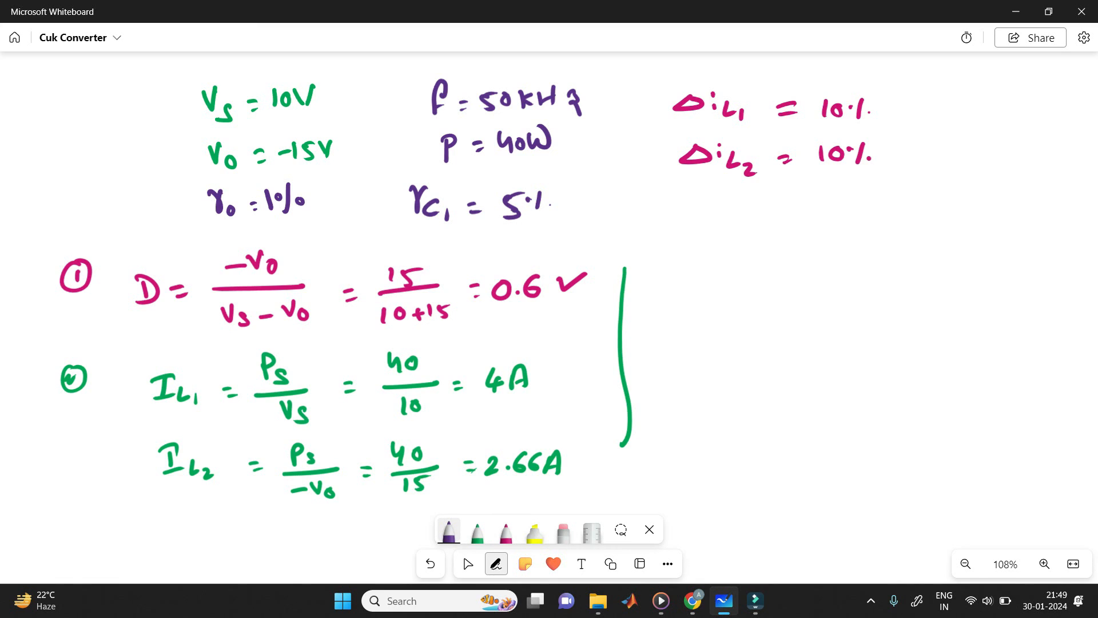
pyautogui.moveTo(661, 243); pyautogui.dragTo(672, 257)
pyautogui.moveTo(678, 248); pyautogui.dragTo(678, 264)
pyautogui.moveTo(694, 249); pyautogui.dragTo(705, 251)
pyautogui.moveTo(697, 258); pyautogui.dragTo(705, 259)
pyautogui.moveTo(728, 222); pyautogui.dragTo(742, 221)
pyautogui.moveTo(752, 231)
pyautogui.mouseDown()
pyautogui.moveTo(745, 245)
pyautogui.moveTo(770, 240)
pyautogui.mouseUp()
pyautogui.moveTo(727, 252)
pyautogui.mouseDown()
pyautogui.moveTo(812, 254)
pyautogui.moveTo(728, 290)
pyautogui.moveTo(752, 289)
pyautogui.mouseUp()
pyautogui.moveTo(772, 275); pyautogui.dragTo(762, 289)
pyautogui.moveTo(789, 279); pyautogui.dragTo(813, 294)
# Step: Substitute values in the L1 formula by writing = 10 × 0.6 over (50,000) in purple
pyautogui.moveTo(825, 245); pyautogui.dragTo(835, 244)
pyautogui.moveTo(828, 254); pyautogui.dragTo(838, 252)
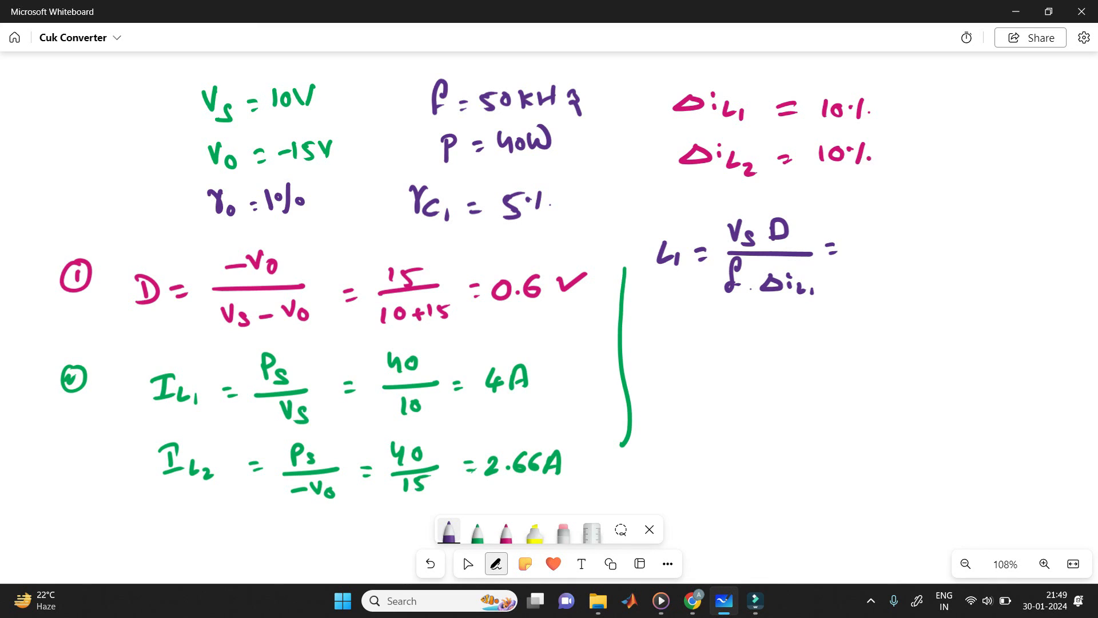
pyautogui.moveTo(856, 216); pyautogui.dragTo(858, 234)
pyautogui.moveTo(867, 217); pyautogui.dragTo(893, 239)
pyautogui.moveTo(893, 223)
pyautogui.mouseDown()
pyautogui.moveTo(880, 239)
pyautogui.moveTo(908, 224)
pyautogui.moveTo(925, 232)
pyautogui.mouseUp()
pyautogui.click(917, 236)
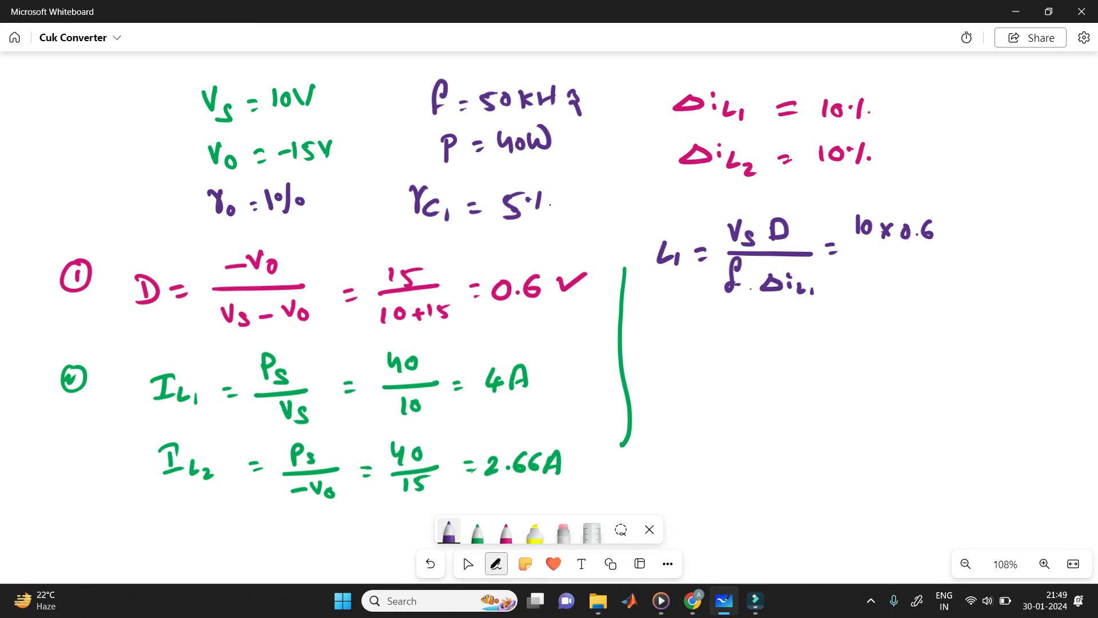
pyautogui.moveTo(859, 250); pyautogui.dragTo(935, 248)
pyautogui.moveTo(859, 273); pyautogui.dragTo(854, 289)
pyautogui.moveTo(859, 271); pyautogui.dragTo(869, 270)
pyautogui.moveTo(872, 274); pyautogui.dragTo(872, 274)
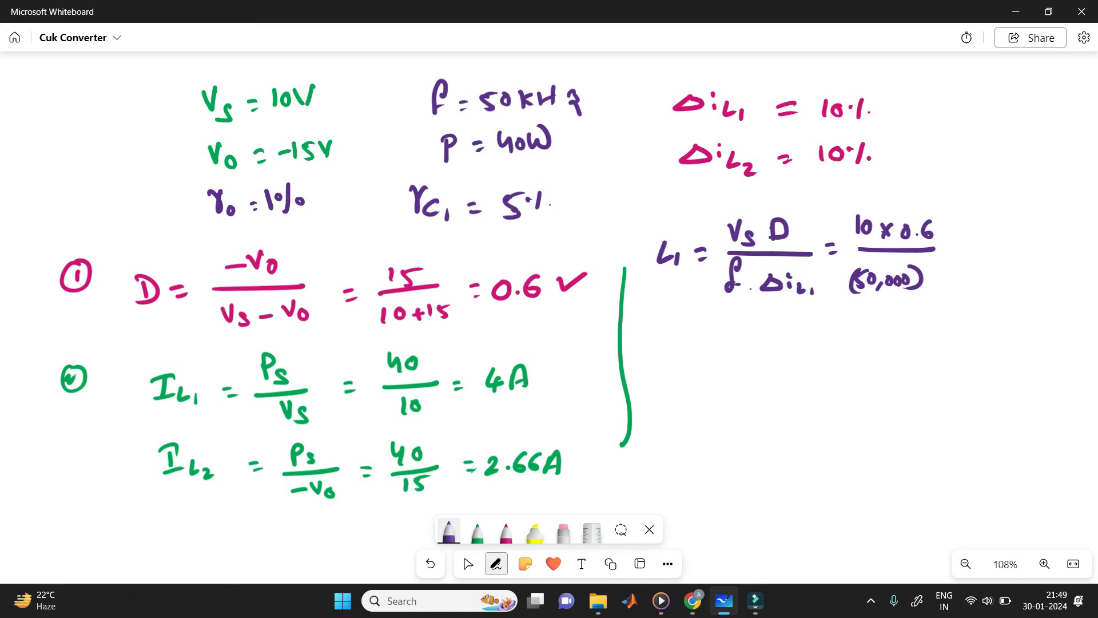
# Step: Circle Δi_L1 = 10% and the 4A result in purple, and extend the L1 denominator with × 0.4
pyautogui.moveTo(676, 121)
pyautogui.mouseDown()
pyautogui.moveTo(805, 138)
pyautogui.moveTo(877, 119)
pyautogui.moveTo(836, 85)
pyautogui.moveTo(729, 80)
pyautogui.moveTo(665, 97)
pyautogui.moveTo(675, 126)
pyautogui.moveTo(896, 114)
pyautogui.moveTo(894, 125)
pyautogui.mouseUp()
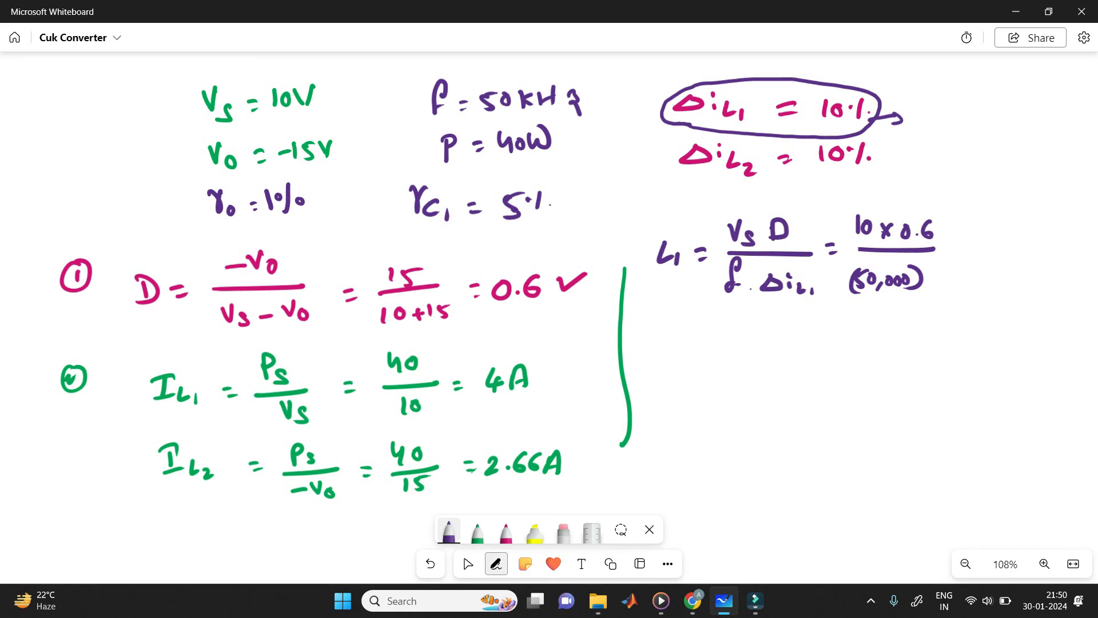
pyautogui.moveTo(518, 352)
pyautogui.mouseDown()
pyautogui.moveTo(503, 351)
pyautogui.moveTo(537, 374)
pyautogui.moveTo(545, 345)
pyautogui.mouseUp()
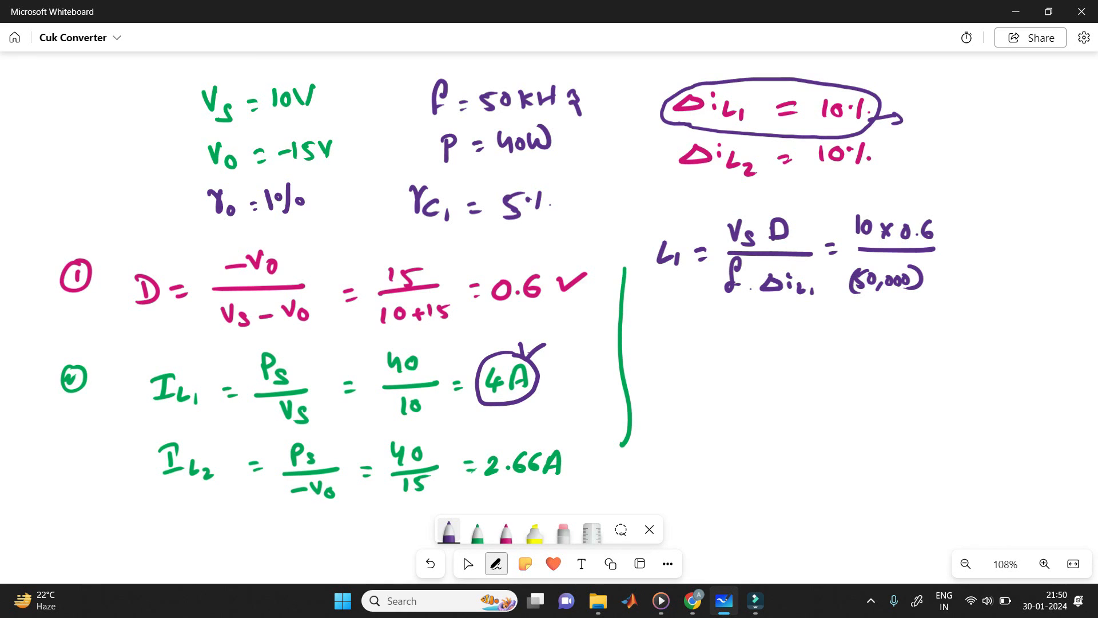
pyautogui.moveTo(928, 271); pyautogui.dragTo(941, 283)
pyautogui.moveTo(941, 271)
pyautogui.mouseDown()
pyautogui.moveTo(927, 284)
pyautogui.moveTo(947, 272)
pyautogui.moveTo(954, 282)
pyautogui.mouseUp()
pyautogui.moveTo(961, 269); pyautogui.dragTo(967, 289)
# Step: Finish the L1 calculation by writing = 300 µH after the fraction
pyautogui.moveTo(955, 242); pyautogui.dragTo(965, 242)
pyautogui.moveTo(955, 247)
pyautogui.mouseDown()
pyautogui.moveTo(1007, 238)
pyautogui.moveTo(1010, 260)
pyautogui.mouseUp()
pyautogui.moveTo(1013, 246)
pyautogui.mouseDown()
pyautogui.moveTo(1029, 235)
pyautogui.moveTo(1028, 250)
pyautogui.mouseUp()
pyautogui.moveTo(1043, 232); pyautogui.dragTo(1043, 250)
pyautogui.moveTo(1053, 232); pyautogui.dragTo(1053, 241)
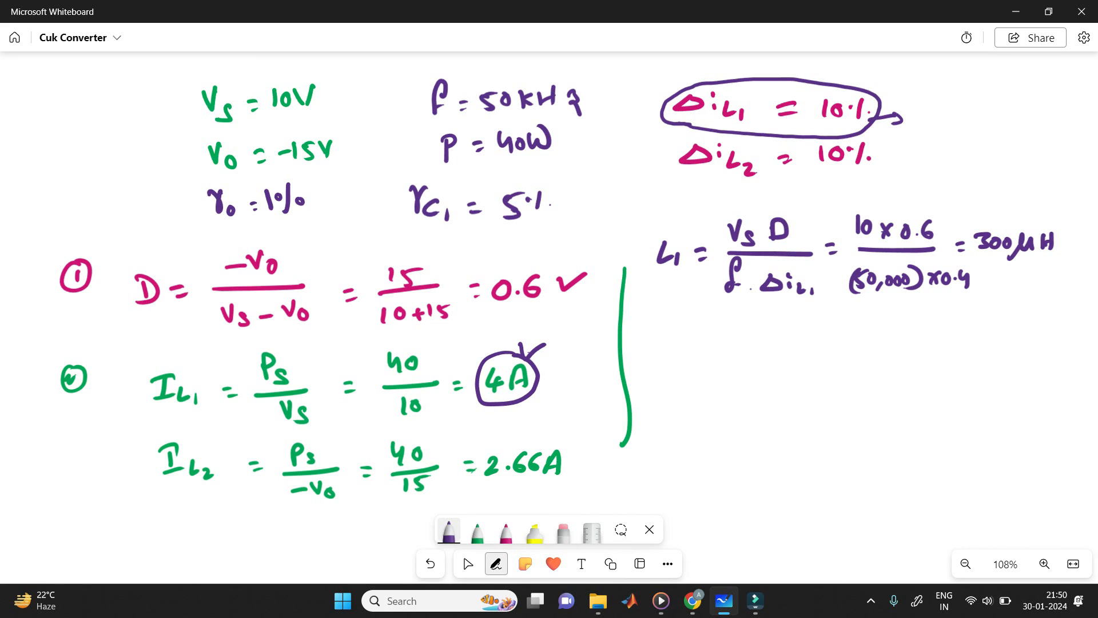
# Step: Write the formula L2 = Vs D / (f Δi_L2) in purple below the L1 line
pyautogui.moveTo(652, 348)
pyautogui.mouseDown()
pyautogui.moveTo(676, 379)
pyautogui.moveTo(699, 357)
pyautogui.mouseUp()
pyautogui.moveTo(691, 366); pyautogui.dragTo(699, 365)
pyautogui.moveTo(716, 327)
pyautogui.mouseDown()
pyautogui.moveTo(735, 326)
pyautogui.moveTo(733, 348)
pyautogui.moveTo(789, 357)
pyautogui.moveTo(727, 399)
pyautogui.moveTo(777, 394)
pyautogui.moveTo(775, 380)
pyautogui.mouseUp()
pyautogui.moveTo(787, 386); pyautogui.dragTo(794, 400)
pyautogui.moveTo(797, 393); pyautogui.dragTo(811, 401)
# Step: Start the L2 substitution in purple by writing = 10 × 0.6 after the L2 formula
pyautogui.moveTo(823, 353); pyautogui.dragTo(834, 354)
pyautogui.moveTo(826, 361); pyautogui.dragTo(835, 360)
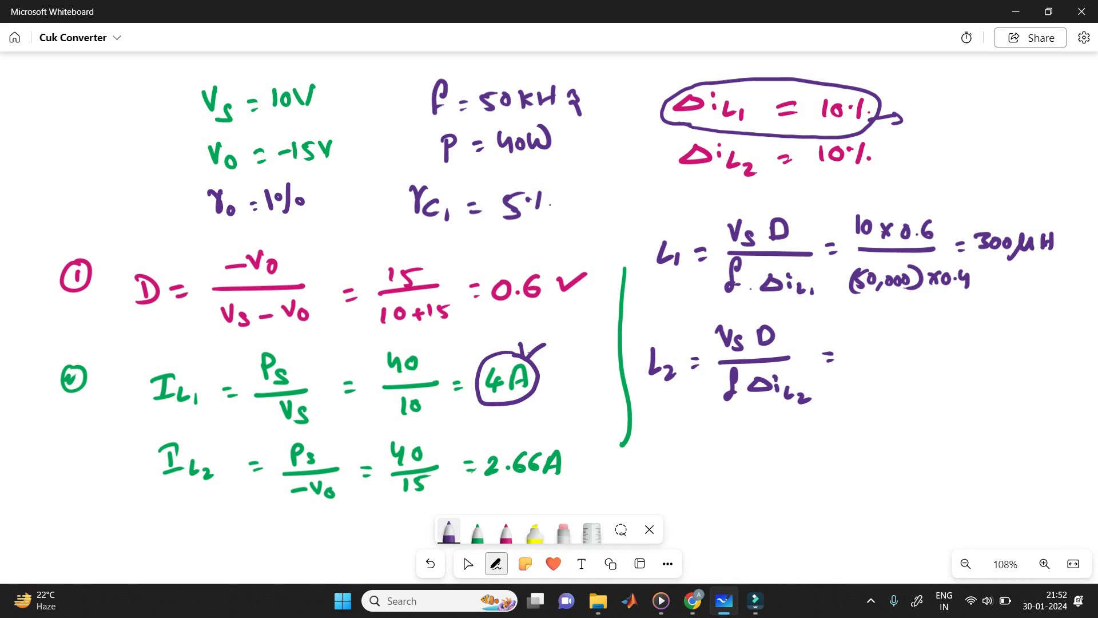
pyautogui.moveTo(864, 324); pyautogui.dragTo(865, 339)
pyautogui.moveTo(874, 326); pyautogui.dragTo(891, 343)
pyautogui.moveTo(890, 325)
pyautogui.mouseDown()
pyautogui.moveTo(883, 342)
pyautogui.moveTo(904, 329)
pyautogui.moveTo(915, 338)
pyautogui.mouseUp()
pyautogui.moveTo(929, 321); pyautogui.dragTo(923, 336)
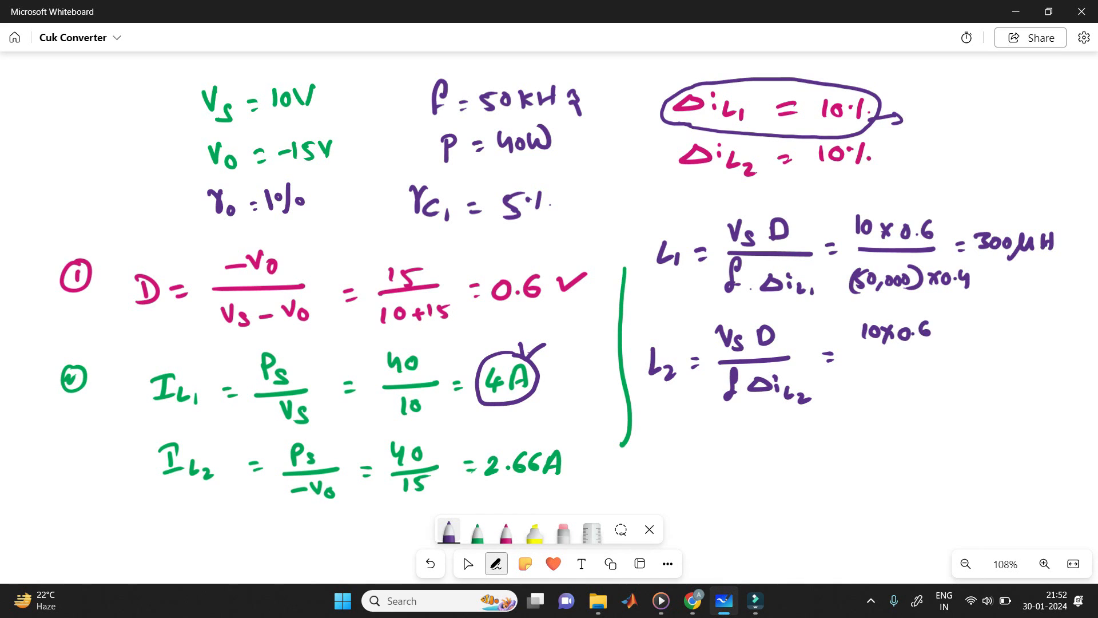
# Step: Draw the fraction bar under 10 × 0.6 and write (50,000) × beneath it
pyautogui.moveTo(853, 353); pyautogui.dragTo(947, 350)
pyautogui.moveTo(864, 374); pyautogui.dragTo(866, 389)
pyautogui.moveTo(877, 375); pyautogui.dragTo(881, 392)
pyautogui.moveTo(892, 376); pyautogui.dragTo(908, 374)
pyautogui.moveTo(916, 367); pyautogui.dragTo(918, 392)
pyautogui.moveTo(869, 371); pyautogui.dragTo(856, 399)
pyautogui.moveTo(929, 374); pyautogui.dragTo(939, 387)
pyautogui.moveTo(941, 373); pyautogui.dragTo(926, 390)
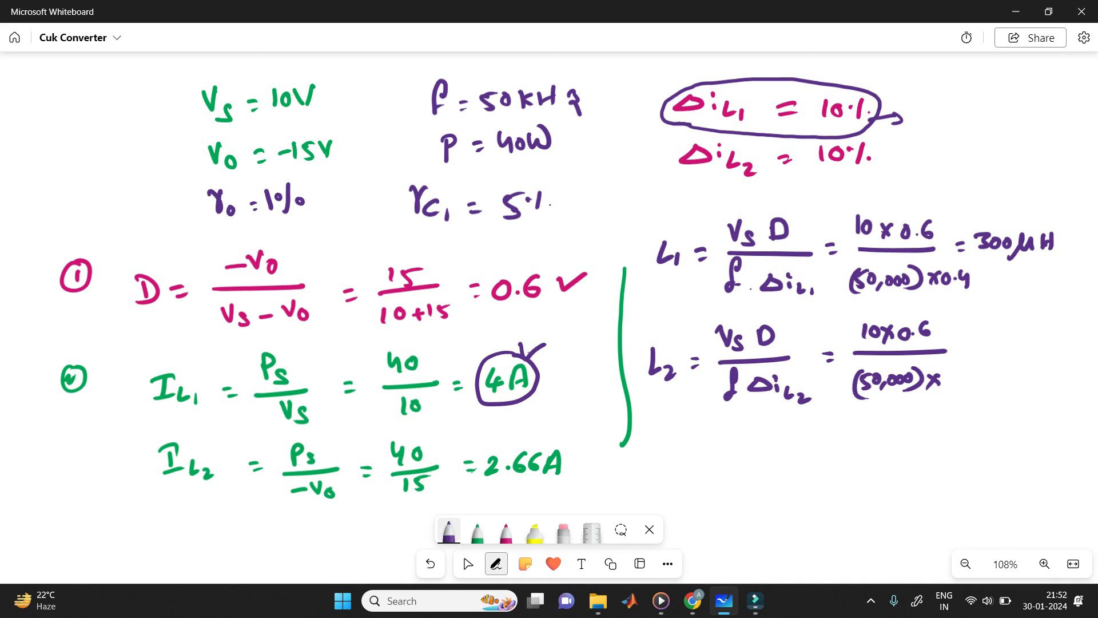
# Step: Circle the 2.66A result with a 10% note in purple, and complete the L2 denominator with 0.26
pyautogui.moveTo(540, 431)
pyautogui.mouseDown()
pyautogui.moveTo(555, 493)
pyautogui.moveTo(548, 431)
pyautogui.moveTo(524, 428)
pyautogui.moveTo(568, 418)
pyautogui.mouseUp()
pyautogui.moveTo(575, 405); pyautogui.dragTo(578, 424)
pyautogui.moveTo(586, 407); pyautogui.dragTo(598, 418)
pyautogui.moveTo(595, 406); pyautogui.dragTo(595, 407)
pyautogui.moveTo(952, 373); pyautogui.dragTo(979, 379)
pyautogui.click(961, 380)
# Step: Write the L2 result = 384.6 µH in purple below the fraction
pyautogui.moveTo(824, 441); pyautogui.dragTo(835, 441)
pyautogui.moveTo(826, 449); pyautogui.dragTo(864, 447)
pyautogui.moveTo(885, 430)
pyautogui.mouseDown()
pyautogui.moveTo(880, 447)
pyautogui.moveTo(943, 427)
pyautogui.moveTo(942, 440)
pyautogui.moveTo(976, 430)
pyautogui.moveTo(982, 444)
pyautogui.mouseUp()
pyautogui.click(921, 442)
pyautogui.moveTo(994, 425); pyautogui.dragTo(993, 442)
pyautogui.moveTo(985, 437); pyautogui.dragTo(993, 436)
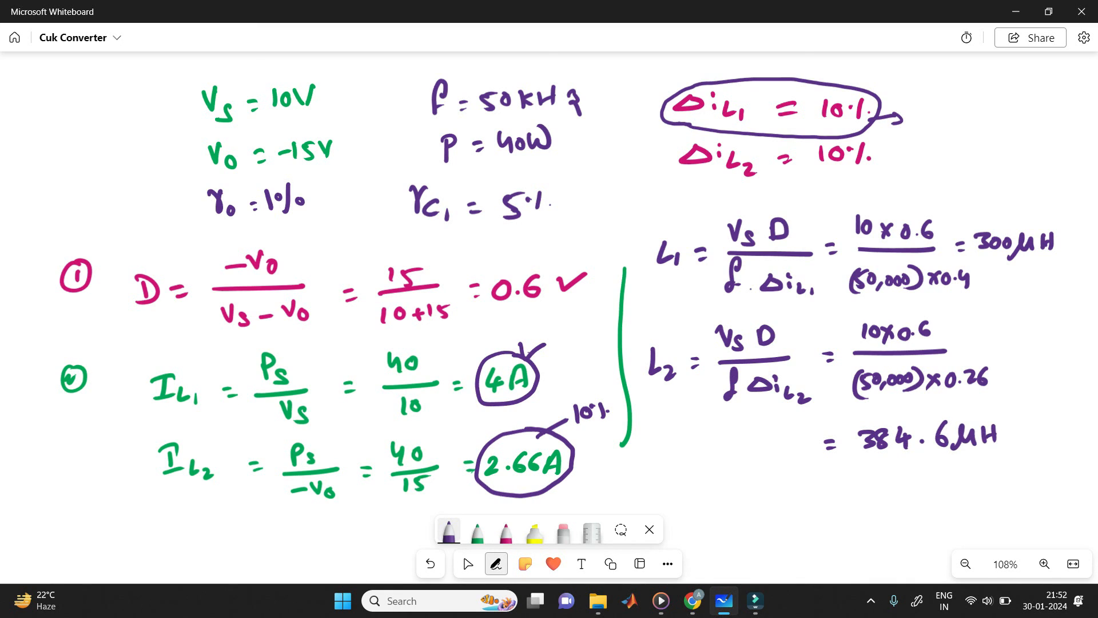
# Step: Circle the 300 µH and 384.6 µH results in pink
pyautogui.click(506, 533)
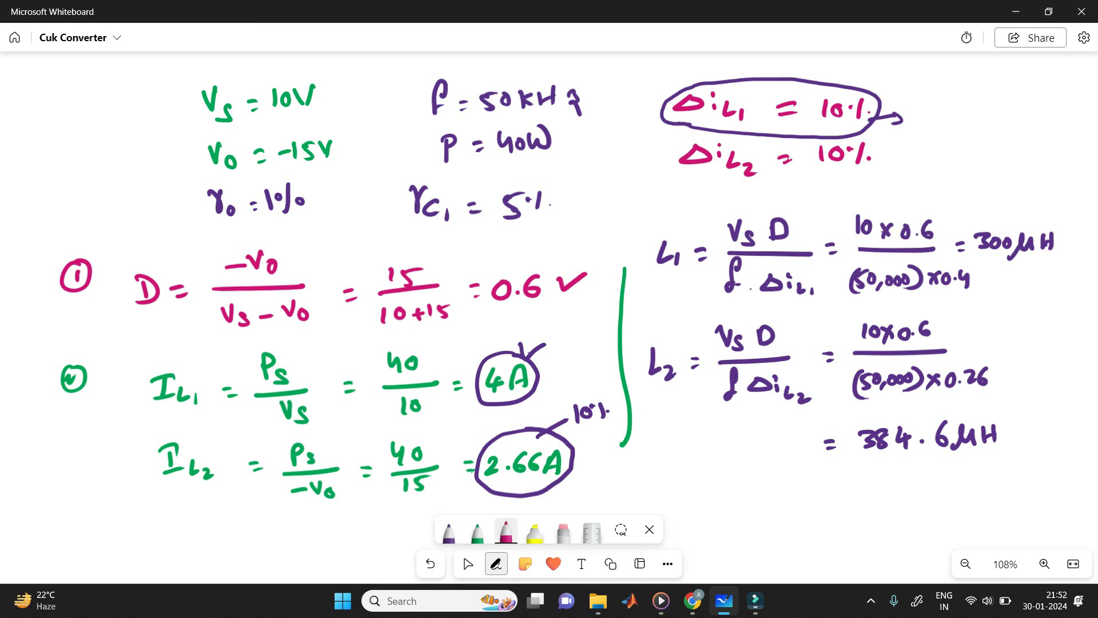
pyautogui.moveTo(1050, 208)
pyautogui.mouseDown()
pyautogui.moveTo(961, 205)
pyautogui.moveTo(1038, 201)
pyautogui.mouseUp()
pyautogui.moveTo(980, 414); pyautogui.dragTo(972, 404)
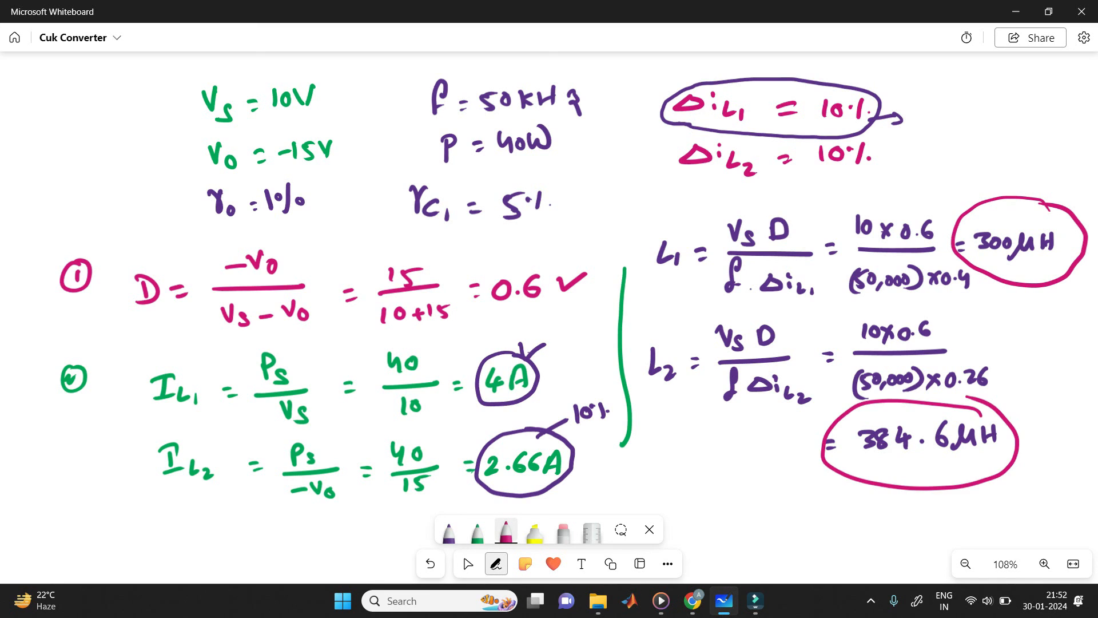
# Step: Start the C2 formula in purple in the blank area below I_L2, writing C2 = 1 − D above a fraction bar
pyautogui.click(468, 563)
pyautogui.moveTo(657, 486)
pyautogui.mouseDown()
pyautogui.moveTo(678, 311)
pyautogui.moveTo(641, 219)
pyautogui.moveTo(640, 126)
pyautogui.mouseUp()
pyautogui.click(449, 532)
pyautogui.moveTo(162, 230)
pyautogui.mouseDown()
pyautogui.moveTo(145, 243)
pyautogui.moveTo(163, 249)
pyautogui.mouseUp()
pyautogui.moveTo(168, 244)
pyautogui.mouseDown()
pyautogui.moveTo(178, 254)
pyautogui.moveTo(200, 232)
pyautogui.mouseUp()
pyautogui.moveTo(192, 242); pyautogui.dragTo(202, 240)
pyautogui.moveTo(227, 205); pyautogui.dragTo(230, 223)
pyautogui.moveTo(236, 218); pyautogui.dragTo(249, 212)
pyautogui.moveTo(257, 202)
pyautogui.mouseDown()
pyautogui.moveTo(260, 216)
pyautogui.moveTo(327, 215)
pyautogui.mouseUp()
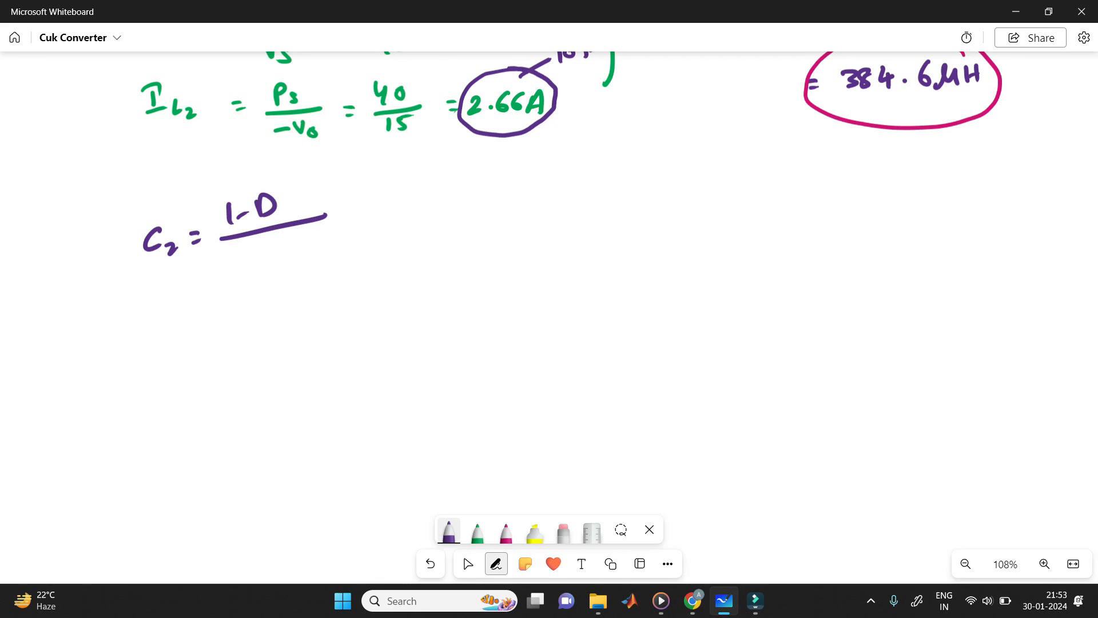
# Step: Write the denominator r × 8 × L2 × f² under 1 − D in the C2 formula
pyautogui.moveTo(229, 256)
pyautogui.mouseDown()
pyautogui.moveTo(239, 273)
pyautogui.moveTo(266, 254)
pyautogui.mouseUp()
pyautogui.moveTo(280, 251)
pyautogui.mouseDown()
pyautogui.moveTo(292, 262)
pyautogui.moveTo(283, 267)
pyautogui.mouseUp()
pyautogui.moveTo(298, 243); pyautogui.dragTo(323, 263)
pyautogui.moveTo(325, 243); pyautogui.dragTo(342, 261)
pyautogui.moveTo(360, 216); pyautogui.dragTo(369, 214)
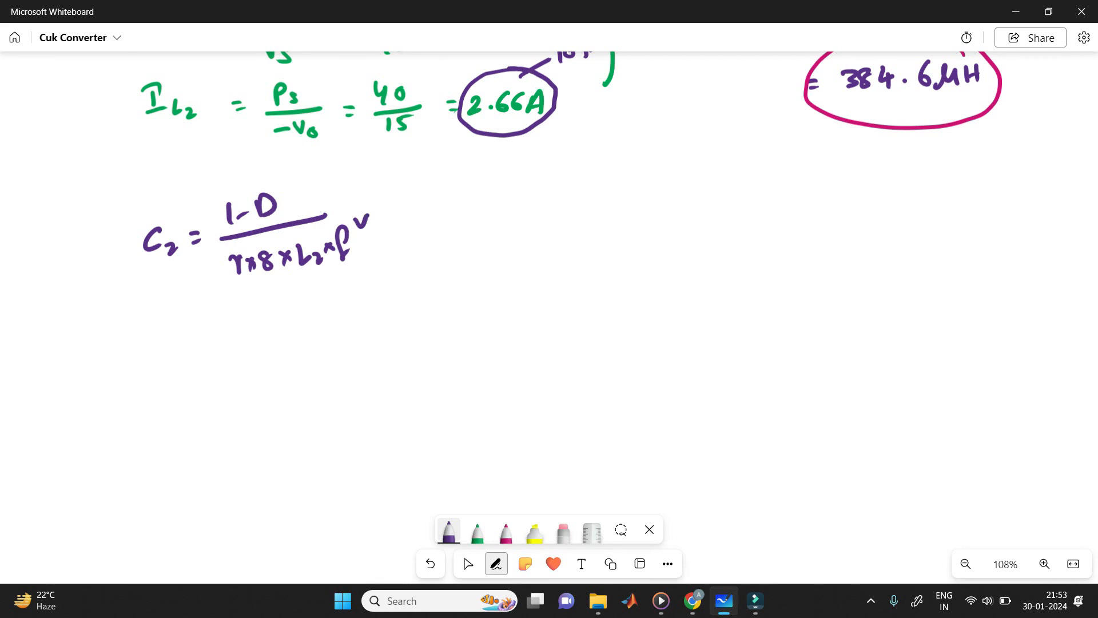
# Step: Below the C2 formula, write = 1 − 0.6 above a fraction bar in purple
pyautogui.moveTo(166, 347); pyautogui.dragTo(184, 353)
pyautogui.moveTo(222, 300); pyautogui.dragTo(220, 324)
pyautogui.moveTo(233, 320); pyautogui.dragTo(289, 304)
pyautogui.click(278, 309)
pyautogui.moveTo(210, 343); pyautogui.dragTo(330, 316)
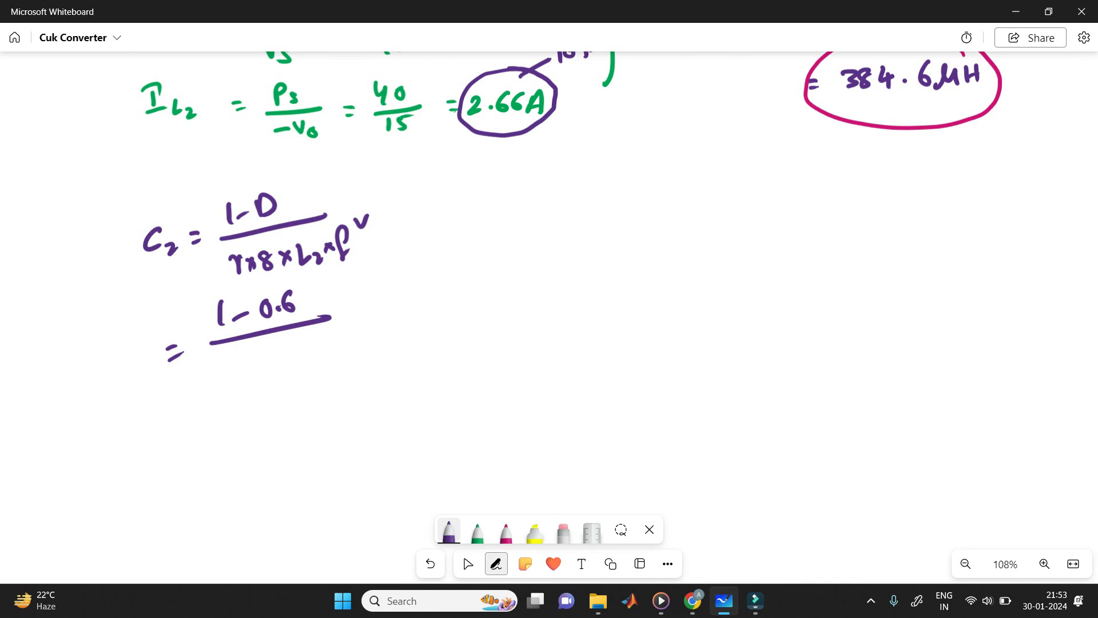
# Step: Check the given output ripple and write 0.01 × 8 × under the 1 − 0.6 fraction bar
pyautogui.click(468, 563)
pyautogui.scroll(6, 549, 317)
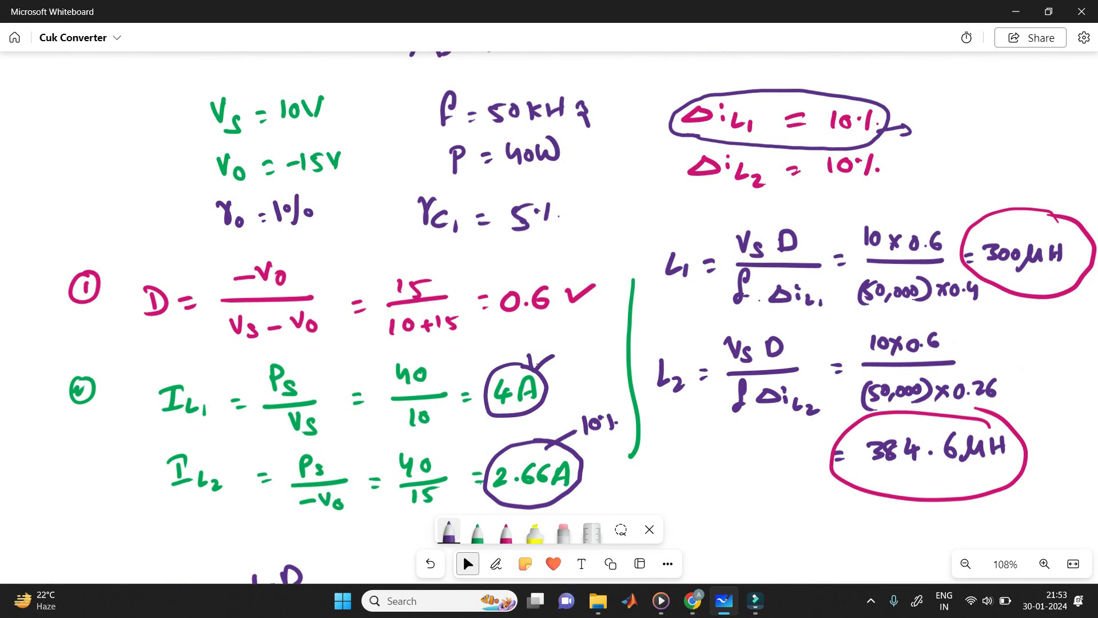
pyautogui.scroll(-7, 549, 317)
pyautogui.click(495, 564)
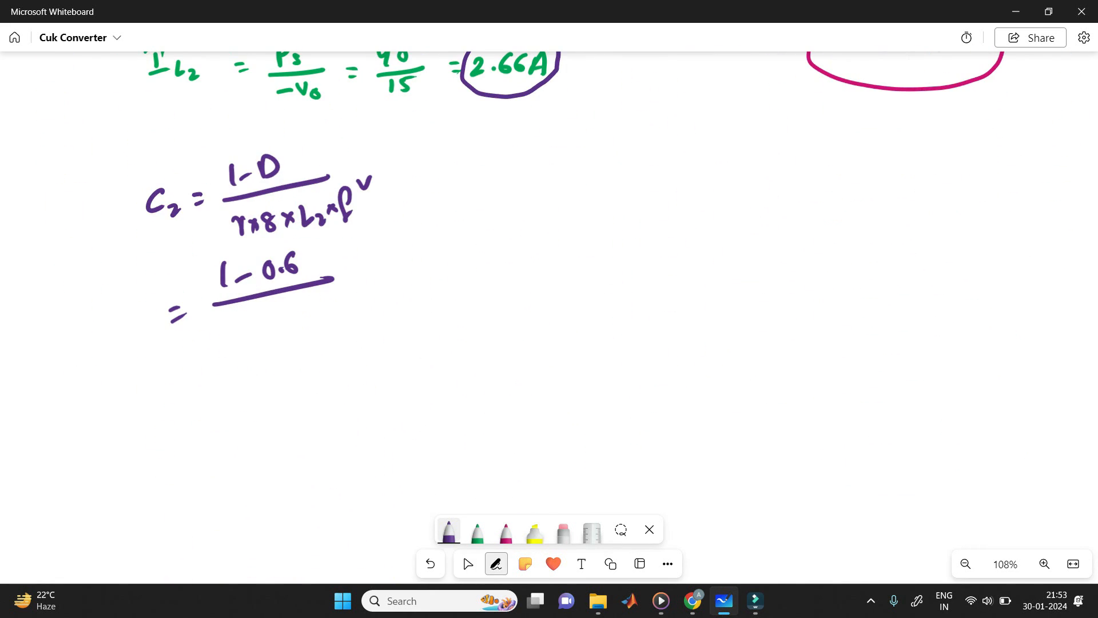
pyautogui.moveTo(217, 327); pyautogui.dragTo(217, 328)
pyautogui.click(227, 334)
pyautogui.moveTo(235, 325); pyautogui.dragTo(246, 336)
pyautogui.moveTo(253, 322)
pyautogui.mouseDown()
pyautogui.moveTo(269, 331)
pyautogui.moveTo(261, 335)
pyautogui.moveTo(279, 317)
pyautogui.moveTo(306, 327)
pyautogui.mouseUp()
pyautogui.moveTo(305, 313); pyautogui.dragTo(293, 330)
# Step: Look up the L2 result and append 384.6 × 10 to the C2 denominator in purple
pyautogui.click(468, 563)
pyautogui.moveTo(572, 200); pyautogui.dragTo(398, 421)
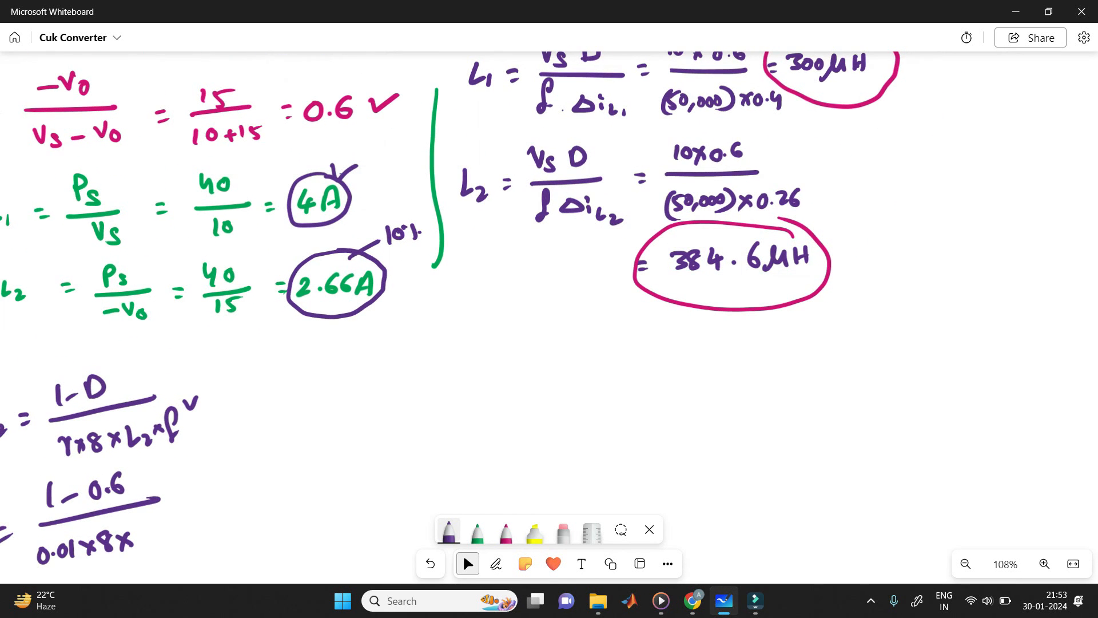
pyautogui.moveTo(492, 377)
pyautogui.mouseDown()
pyautogui.moveTo(553, 343)
pyautogui.moveTo(744, 178)
pyautogui.mouseUp()
pyautogui.click(496, 563)
pyautogui.moveTo(398, 328); pyautogui.dragTo(401, 342)
pyautogui.moveTo(421, 323); pyautogui.dragTo(422, 324)
pyautogui.moveTo(429, 320); pyautogui.dragTo(441, 328)
pyautogui.click(448, 327)
pyautogui.moveTo(439, 319)
pyautogui.mouseDown()
pyautogui.moveTo(437, 335)
pyautogui.moveTo(478, 324)
pyautogui.mouseUp()
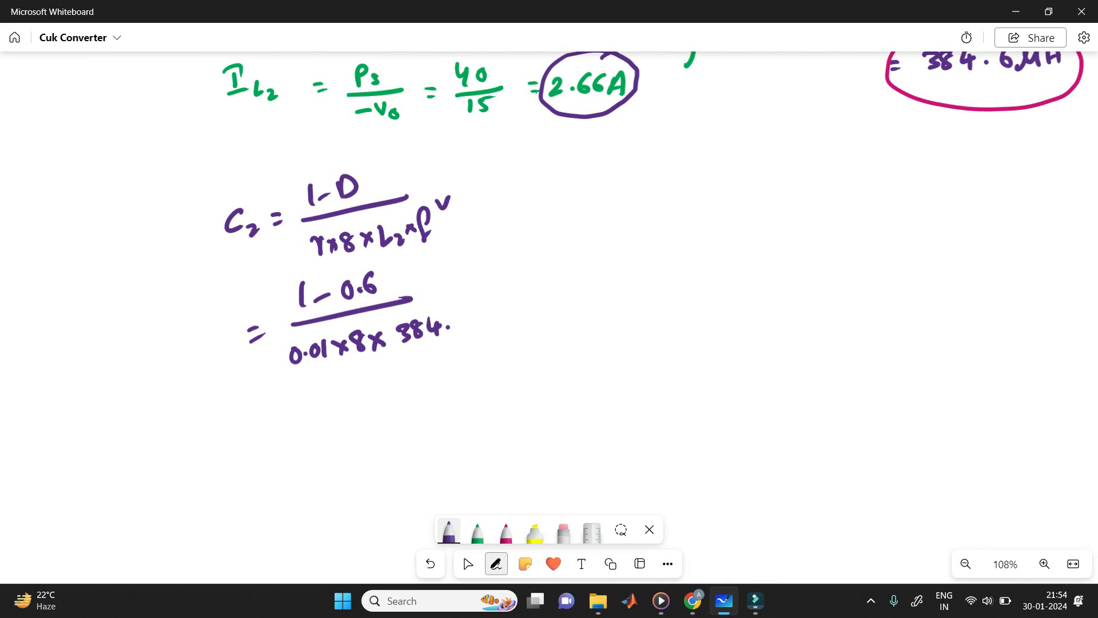
pyautogui.moveTo(478, 312)
pyautogui.mouseDown()
pyautogui.moveTo(471, 328)
pyautogui.moveTo(487, 325)
pyautogui.mouseUp()
pyautogui.moveTo(496, 310)
pyautogui.mouseDown()
pyautogui.moveTo(490, 323)
pyautogui.moveTo(498, 312)
pyautogui.mouseUp()
# Step: Complete the C2 denominator with the exponent −6 and × (50,000)², and lengthen the fraction bar over it
pyautogui.moveTo(482, 308); pyautogui.dragTo(554, 317)
pyautogui.moveTo(561, 296)
pyautogui.mouseDown()
pyautogui.moveTo(564, 307)
pyautogui.moveTo(600, 295)
pyautogui.mouseUp()
pyautogui.moveTo(603, 280); pyautogui.dragTo(618, 312)
pyautogui.moveTo(540, 289); pyautogui.dragTo(537, 325)
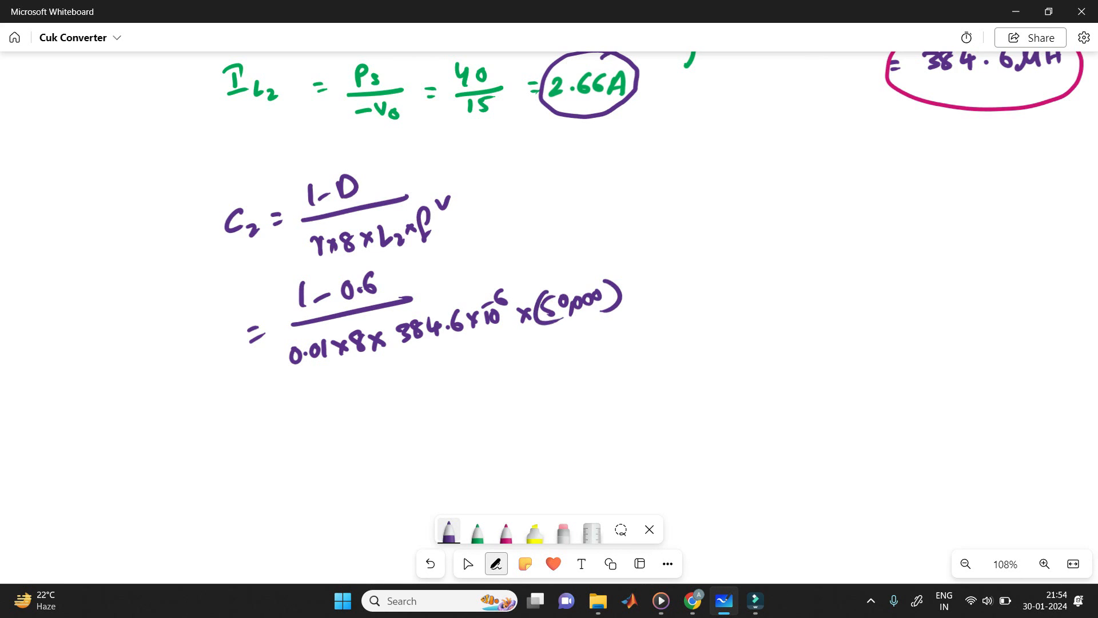
pyautogui.moveTo(624, 268); pyautogui.dragTo(646, 264)
pyautogui.moveTo(410, 301); pyautogui.dragTo(559, 249)
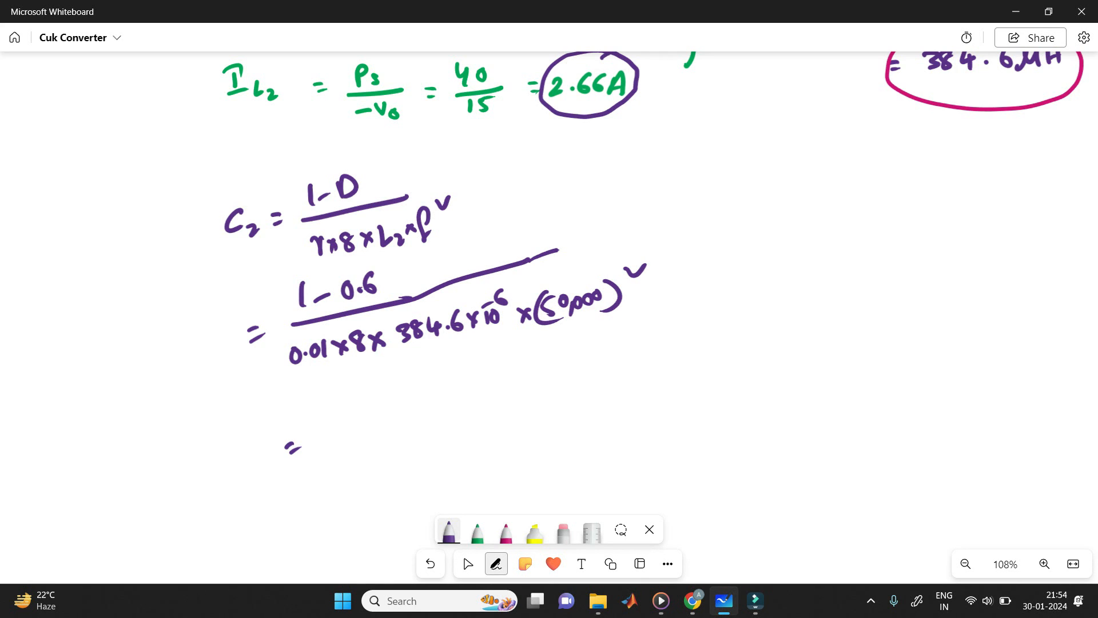
# Step: Write the C2 result 5.2 µF in purple below the substituted fraction
pyautogui.moveTo(345, 420); pyautogui.dragTo(335, 444)
pyautogui.click(360, 428)
pyautogui.moveTo(365, 415); pyautogui.dragTo(449, 413)
pyautogui.moveTo(444, 395)
pyautogui.mouseDown()
pyautogui.moveTo(455, 385)
pyautogui.moveTo(460, 398)
pyautogui.mouseUp()
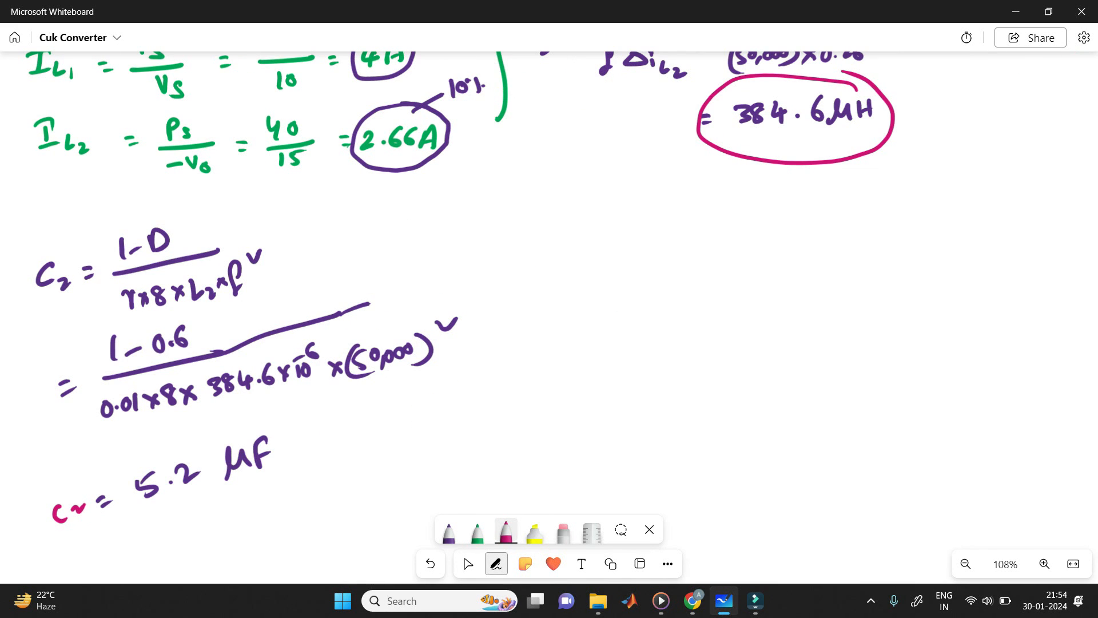
# Step: Write the load resistance formula R = Vo² / P in pink below the 384.6 µH result
pyautogui.moveTo(560, 228); pyautogui.dragTo(561, 252)
pyautogui.moveTo(560, 227)
pyautogui.mouseDown()
pyautogui.moveTo(579, 253)
pyautogui.moveTo(603, 226)
pyautogui.mouseUp()
pyautogui.moveTo(596, 242); pyautogui.dragTo(604, 239)
pyautogui.moveTo(612, 196); pyautogui.dragTo(629, 196)
pyautogui.moveTo(633, 204); pyautogui.dragTo(635, 206)
pyautogui.moveTo(636, 188); pyautogui.dragTo(655, 181)
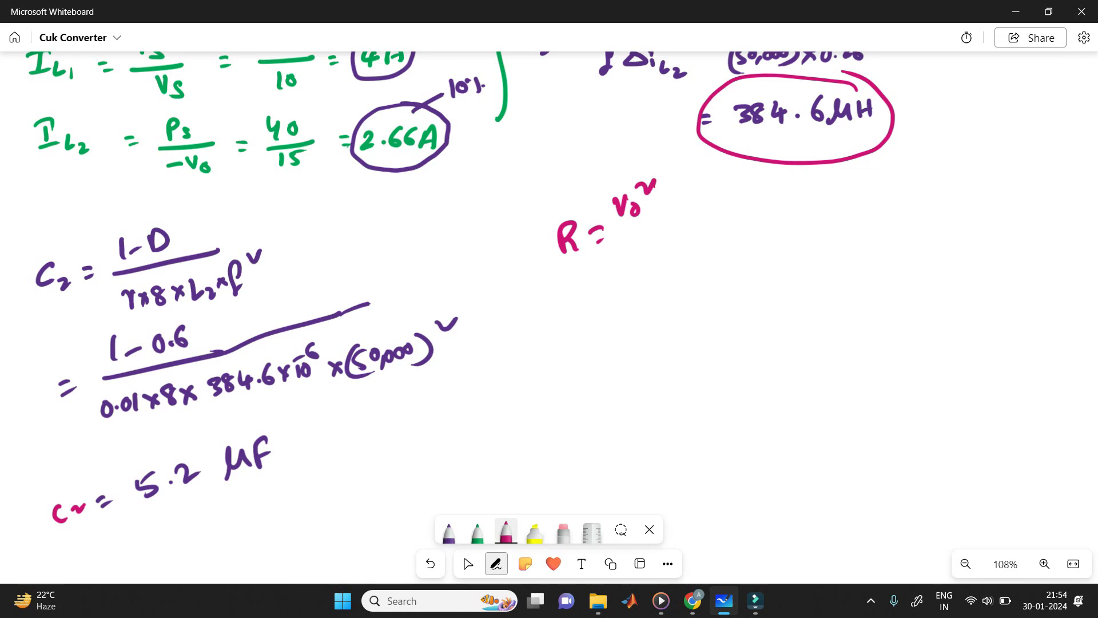
pyautogui.moveTo(625, 232); pyautogui.dragTo(677, 208)
pyautogui.moveTo(655, 260); pyautogui.dragTo(650, 243)
# Step: Substitute the values in the R formula by writing = (−15)² / 40 in pink
pyautogui.moveTo(713, 220); pyautogui.dragTo(721, 218)
pyautogui.moveTo(714, 229); pyautogui.dragTo(757, 199)
pyautogui.moveTo(757, 193); pyautogui.dragTo(784, 204)
pyautogui.moveTo(749, 189); pyautogui.dragTo(739, 210)
pyautogui.moveTo(806, 183); pyautogui.dragTo(824, 176)
pyautogui.moveTo(760, 225)
pyautogui.mouseDown()
pyautogui.moveTo(826, 204)
pyautogui.moveTo(782, 242)
pyautogui.mouseUp()
pyautogui.moveTo(789, 232)
pyautogui.mouseDown()
pyautogui.moveTo(788, 250)
pyautogui.moveTo(801, 229)
pyautogui.mouseUp()
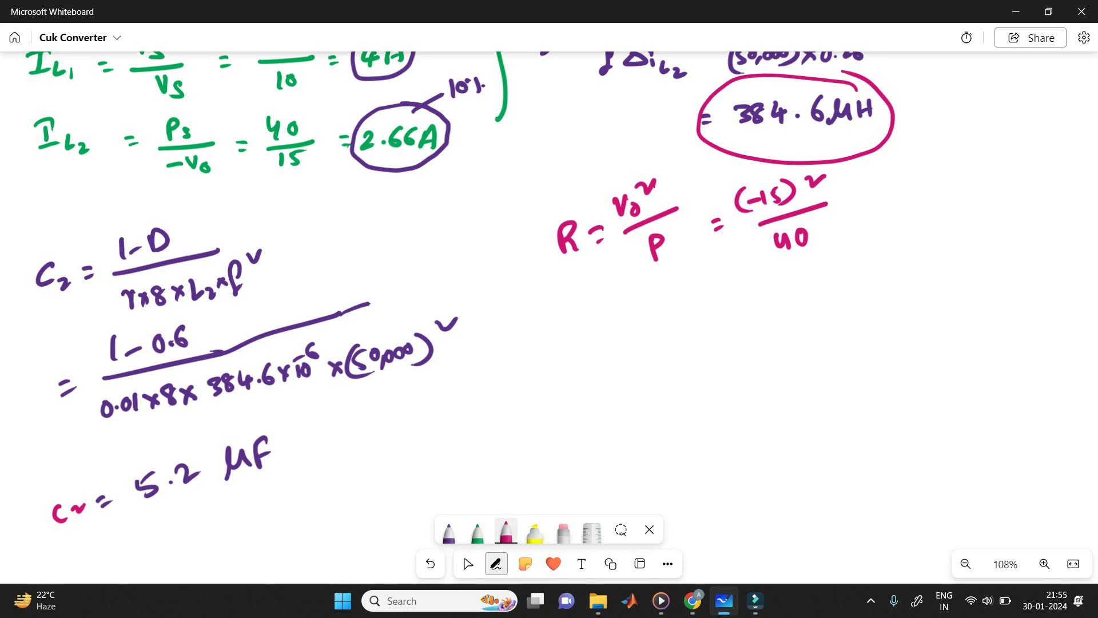
# Step: Finish the R calculation by writing = 5.625 Ω in pink
pyautogui.moveTo(857, 203); pyautogui.dragTo(870, 207)
pyautogui.moveTo(884, 185); pyautogui.dragTo(881, 209)
pyautogui.moveTo(885, 184); pyautogui.dragTo(899, 183)
pyautogui.moveTo(904, 200); pyautogui.dragTo(945, 203)
pyautogui.moveTo(949, 183)
pyautogui.mouseDown()
pyautogui.moveTo(948, 199)
pyautogui.moveTo(959, 179)
pyautogui.mouseUp()
pyautogui.moveTo(965, 198); pyautogui.dragTo(1010, 186)
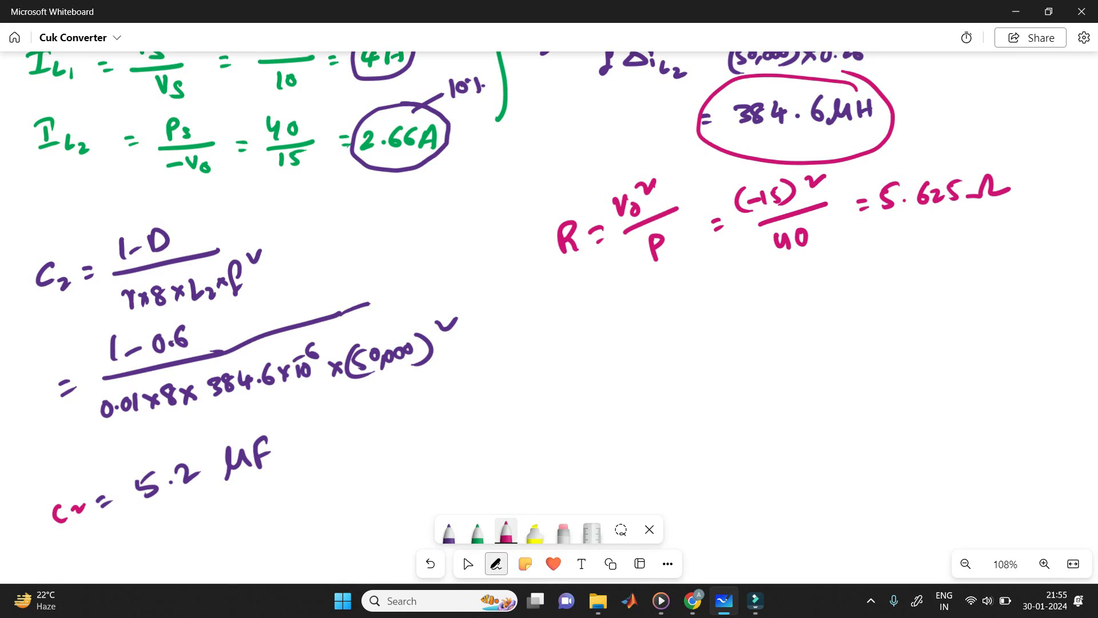
# Step: Circle C2 in pink, and start the C1 formula below R with C1 = Vo D above a fraction bar
pyautogui.moveTo(48, 243)
pyautogui.mouseDown()
pyautogui.moveTo(32, 286)
pyautogui.moveTo(54, 246)
pyautogui.mouseUp()
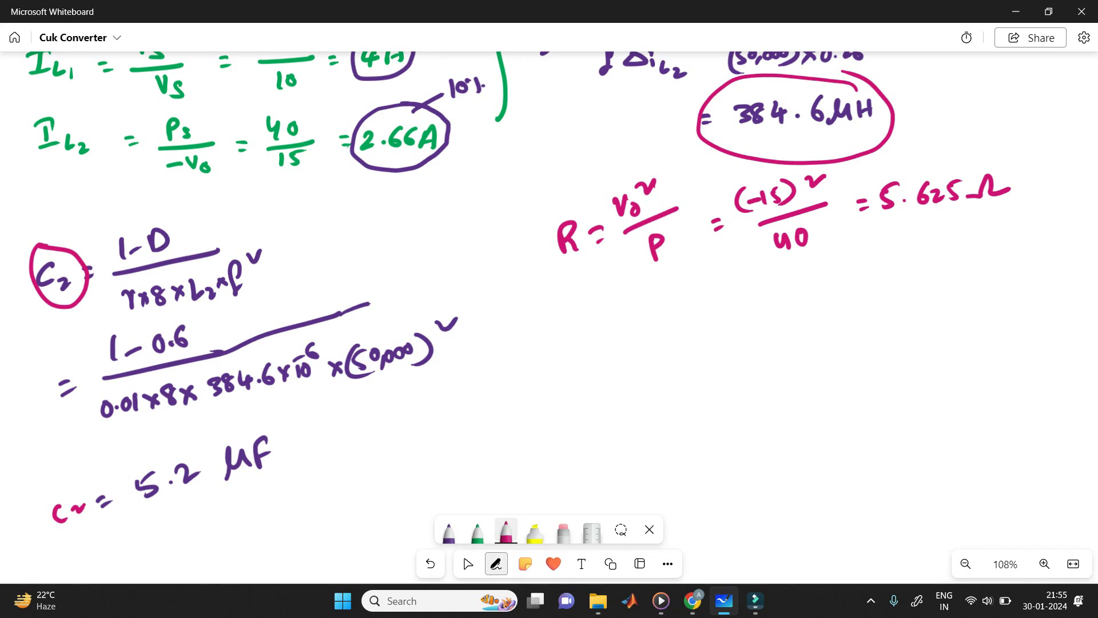
pyautogui.moveTo(525, 382); pyautogui.dragTo(533, 408)
pyautogui.moveTo(544, 390); pyautogui.dragTo(556, 389)
pyautogui.moveTo(550, 399); pyautogui.dragTo(562, 397)
pyautogui.moveTo(590, 359); pyautogui.dragTo(605, 362)
pyautogui.moveTo(615, 369); pyautogui.dragTo(625, 377)
pyautogui.moveTo(624, 354)
pyautogui.mouseDown()
pyautogui.moveTo(626, 375)
pyautogui.moveTo(684, 376)
pyautogui.mouseUp()
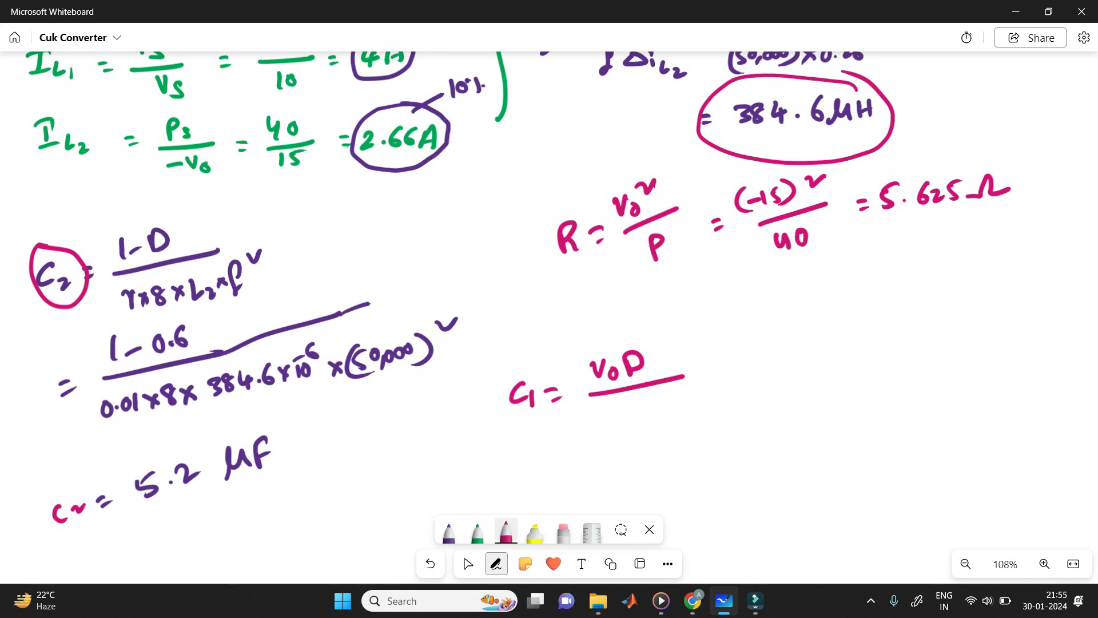
# Step: Write the denominator R × f × ΔVc1 under Vo D in the C1 formula
pyautogui.moveTo(587, 410); pyautogui.dragTo(588, 432)
pyautogui.moveTo(587, 410)
pyautogui.mouseDown()
pyautogui.moveTo(605, 431)
pyautogui.moveTo(620, 429)
pyautogui.mouseUp()
pyautogui.moveTo(633, 400); pyautogui.dragTo(624, 433)
pyautogui.moveTo(630, 426); pyautogui.dragTo(660, 428)
pyautogui.moveTo(660, 417)
pyautogui.mouseDown()
pyautogui.moveTo(649, 429)
pyautogui.moveTo(691, 419)
pyautogui.moveTo(668, 419)
pyautogui.moveTo(703, 399)
pyautogui.moveTo(716, 419)
pyautogui.mouseUp()
pyautogui.moveTo(727, 414); pyautogui.dragTo(729, 424)
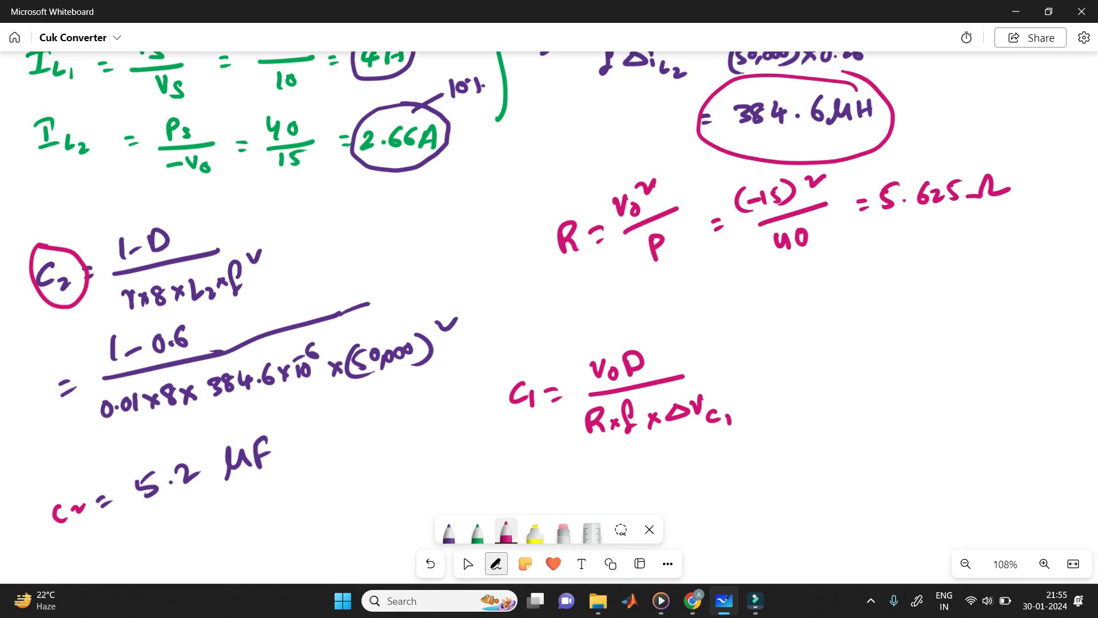
# Step: Write ΔVc1 = (Vs − Vo) rc1 = in green between the R and C1 lines
pyautogui.click(478, 533)
pyautogui.moveTo(518, 318)
pyautogui.mouseDown()
pyautogui.moveTo(563, 289)
pyautogui.moveTo(575, 313)
pyautogui.mouseUp()
pyautogui.moveTo(580, 303)
pyautogui.mouseDown()
pyautogui.moveTo(583, 318)
pyautogui.moveTo(637, 290)
pyautogui.mouseUp()
pyautogui.moveTo(654, 293)
pyautogui.mouseDown()
pyautogui.moveTo(643, 308)
pyautogui.moveTo(682, 282)
pyautogui.mouseUp()
pyautogui.moveTo(692, 288); pyautogui.dragTo(693, 304)
pyautogui.moveTo(626, 285); pyautogui.dragTo(623, 313)
pyautogui.moveTo(713, 280); pyautogui.dragTo(731, 298)
pyautogui.moveTo(744, 289); pyautogui.dragTo(770, 285)
pyautogui.moveTo(754, 293); pyautogui.dragTo(773, 290)
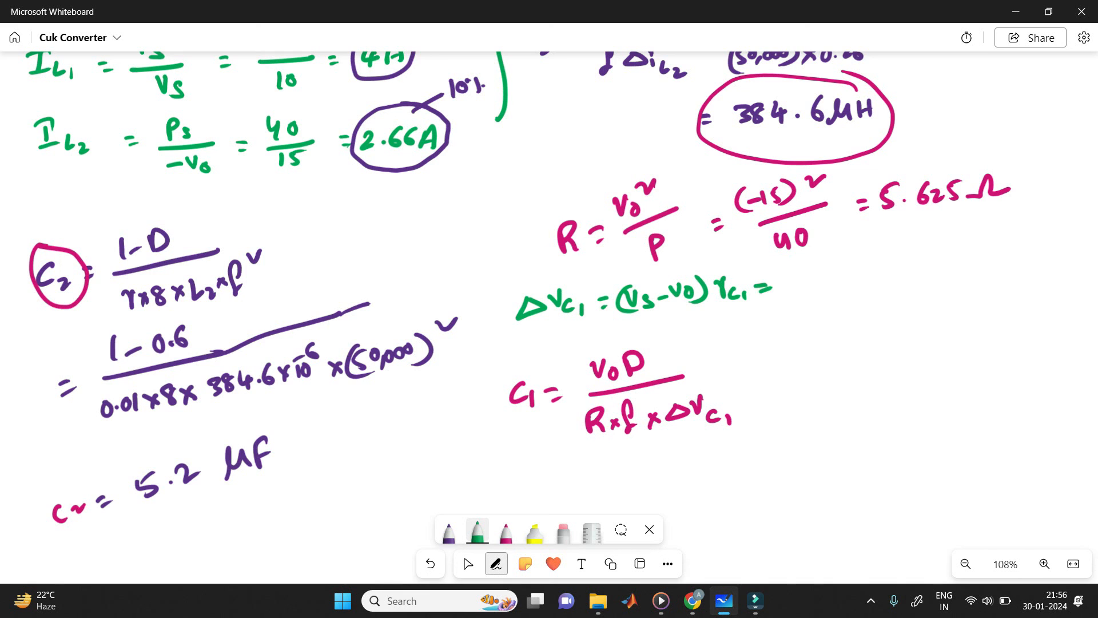
# Step: Check the given voltages and ripple, and write (10 + 15) in green after the ΔVc1 formula
pyautogui.scroll(7, 549, 317)
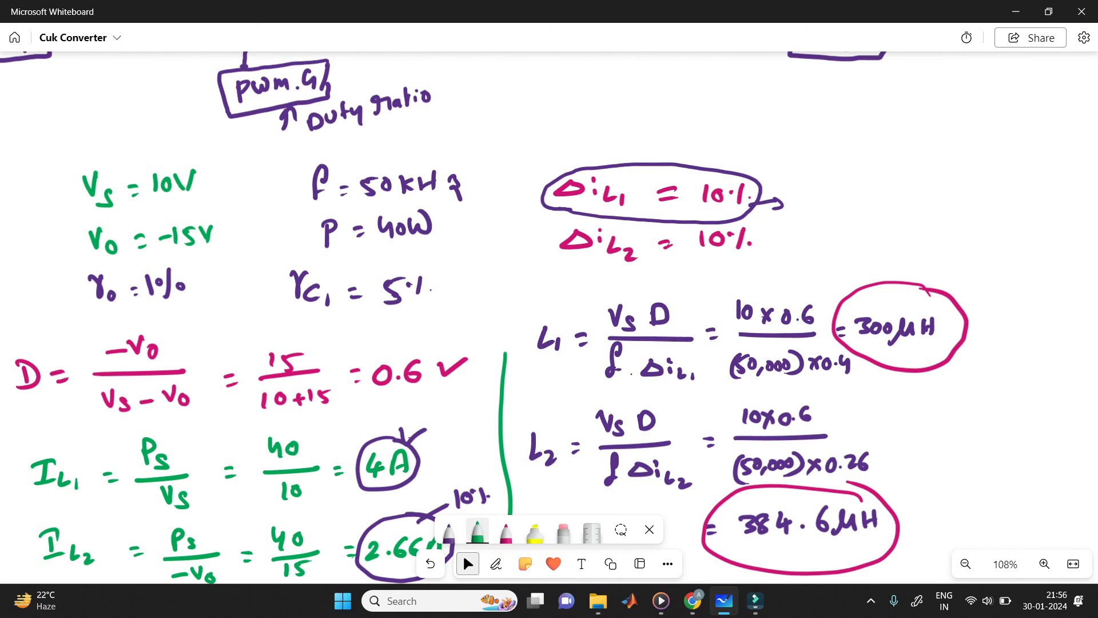
pyautogui.scroll(-7, 549, 317)
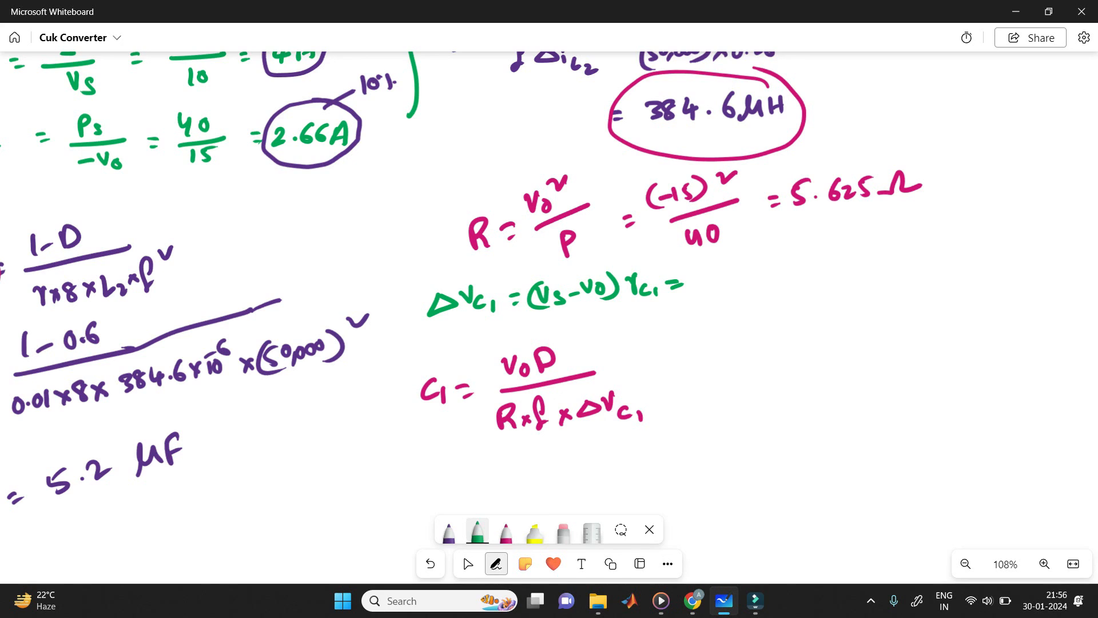
pyautogui.moveTo(714, 276); pyautogui.dragTo(713, 292)
pyautogui.moveTo(729, 277); pyautogui.dragTo(772, 289)
pyautogui.moveTo(779, 273)
pyautogui.mouseDown()
pyautogui.moveTo(778, 288)
pyautogui.moveTo(784, 268)
pyautogui.mouseUp()
pyautogui.moveTo(790, 263); pyautogui.dragTo(792, 288)
pyautogui.moveTo(716, 280); pyautogui.dragTo(715, 299)
# Step: Finish the ΔVc1 calculation by writing × 0.05 = 1.25 in green
pyautogui.moveTo(813, 272); pyautogui.dragTo(824, 284)
pyautogui.moveTo(824, 271)
pyautogui.mouseDown()
pyautogui.moveTo(814, 285)
pyautogui.moveTo(839, 268)
pyautogui.moveTo(867, 280)
pyautogui.mouseUp()
pyautogui.click(846, 281)
pyautogui.moveTo(869, 264); pyautogui.dragTo(917, 272)
pyautogui.moveTo(928, 255); pyautogui.dragTo(927, 274)
pyautogui.click(938, 271)
pyautogui.moveTo(945, 258); pyautogui.dragTo(962, 272)
pyautogui.moveTo(967, 255)
pyautogui.mouseDown()
pyautogui.moveTo(965, 274)
pyautogui.moveTo(980, 250)
pyautogui.mouseUp()
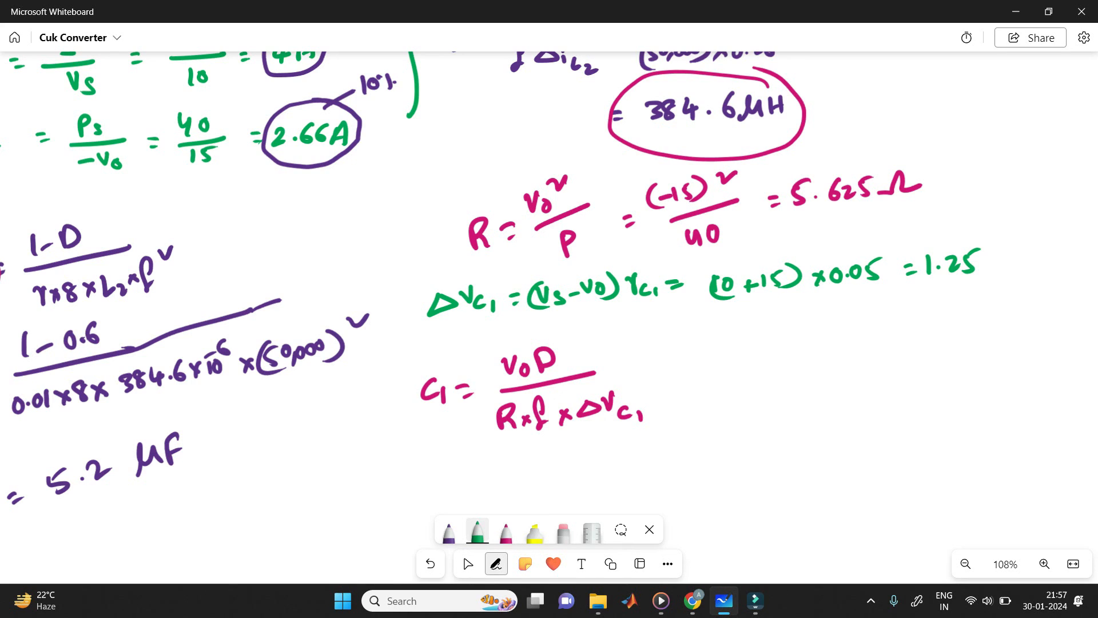
# Step: Start the C1 substitution in pink, writing = 15 × 0.6 above a fraction bar
pyautogui.click(506, 532)
pyautogui.moveTo(656, 369); pyautogui.dragTo(667, 367)
pyautogui.moveTo(657, 377); pyautogui.dragTo(670, 374)
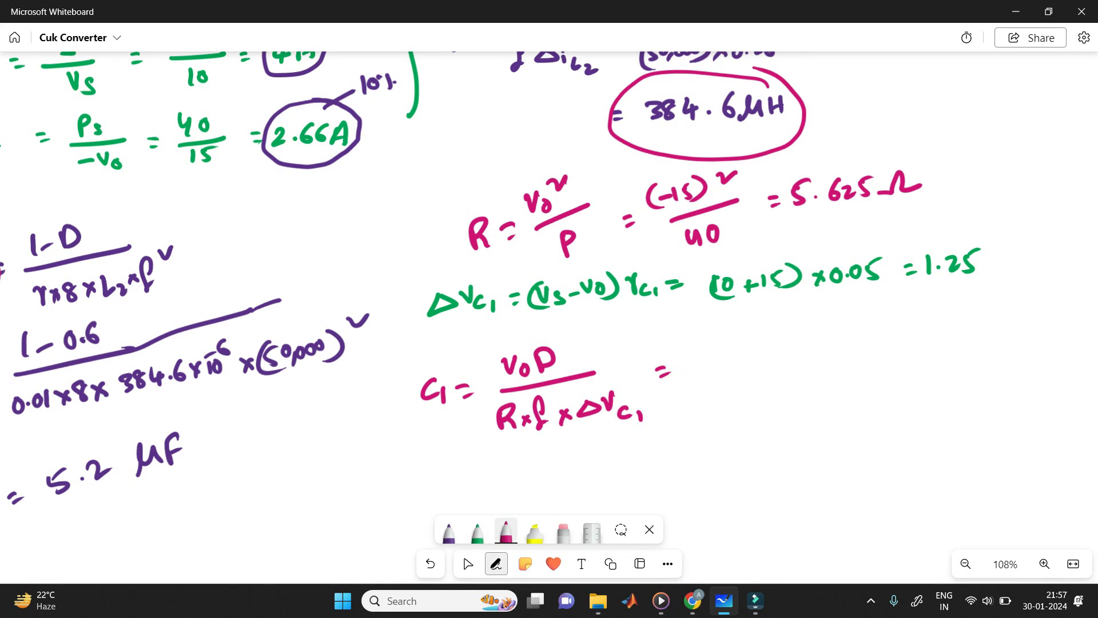
pyautogui.moveTo(730, 327); pyautogui.dragTo(731, 338)
pyautogui.moveTo(744, 328)
pyautogui.mouseDown()
pyautogui.moveTo(738, 340)
pyautogui.moveTo(771, 342)
pyautogui.mouseUp()
pyautogui.moveTo(772, 324)
pyautogui.mouseDown()
pyautogui.moveTo(755, 342)
pyautogui.moveTo(810, 328)
pyautogui.mouseUp()
pyautogui.click(803, 331)
pyautogui.moveTo(709, 359); pyautogui.dragTo(870, 344)
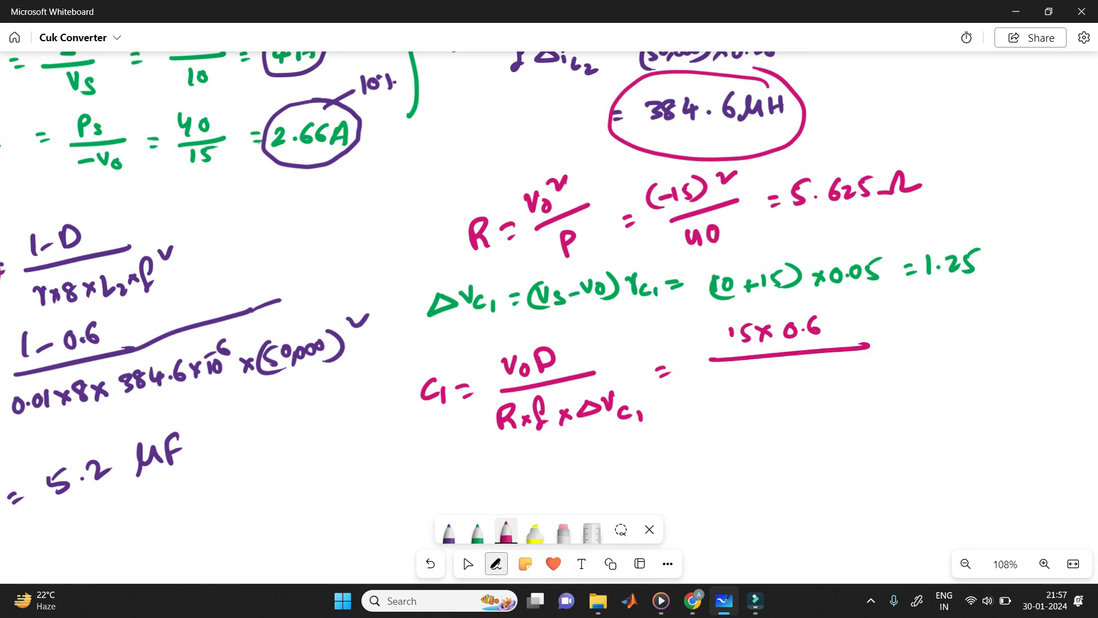
# Step: Circle the 5.625 Ω result in pink and write 5.625 × 50,000 × below the C1 fraction bar
pyautogui.moveTo(844, 151)
pyautogui.mouseDown()
pyautogui.moveTo(887, 230)
pyautogui.moveTo(838, 138)
pyautogui.mouseUp()
pyautogui.moveTo(726, 384); pyautogui.dragTo(716, 402)
pyautogui.click(732, 401)
pyautogui.moveTo(742, 382); pyautogui.dragTo(738, 400)
pyautogui.moveTo(747, 387); pyautogui.dragTo(756, 396)
pyautogui.moveTo(766, 384); pyautogui.dragTo(761, 399)
pyautogui.moveTo(772, 383)
pyautogui.mouseDown()
pyautogui.moveTo(799, 401)
pyautogui.moveTo(820, 385)
pyautogui.mouseUp()
pyautogui.moveTo(827, 390); pyautogui.dragTo(847, 383)
pyautogui.moveTo(857, 385); pyautogui.dragTo(861, 388)
pyautogui.moveTo(868, 378)
pyautogui.mouseDown()
pyautogui.moveTo(883, 392)
pyautogui.moveTo(868, 392)
pyautogui.mouseUp()
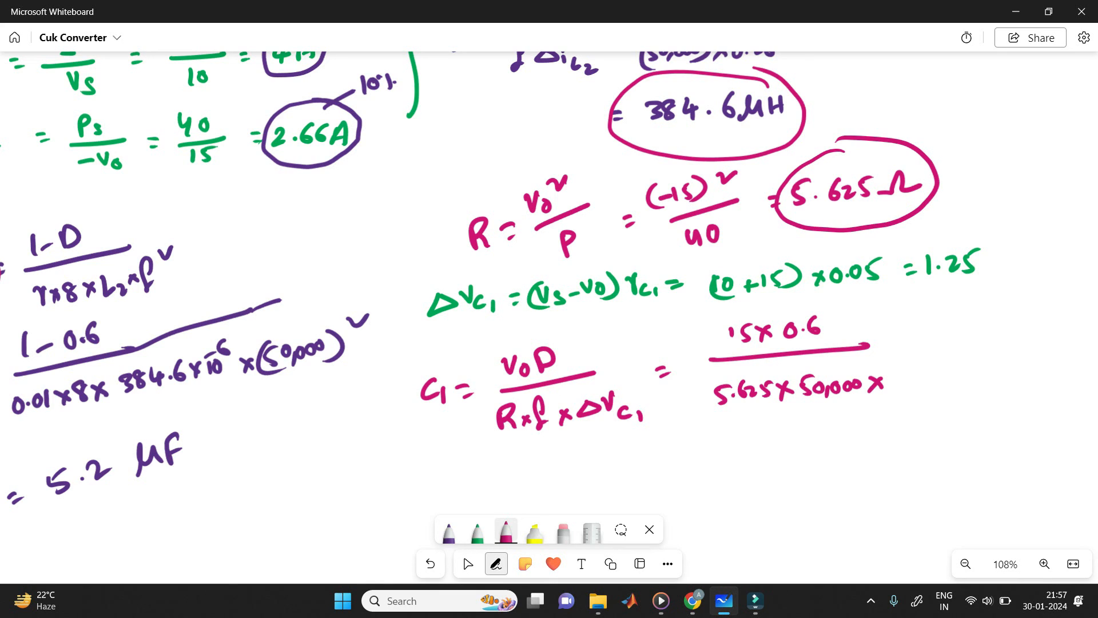
# Step: Underline the ΔVc1 result in pink and complete the C1 denominator with 1.25
pyautogui.moveTo(924, 288); pyautogui.dragTo(967, 280)
pyautogui.moveTo(892, 370)
pyautogui.mouseDown()
pyautogui.moveTo(889, 389)
pyautogui.moveTo(904, 380)
pyautogui.mouseUp()
pyautogui.moveTo(908, 373)
pyautogui.mouseDown()
pyautogui.moveTo(927, 386)
pyautogui.moveTo(917, 385)
pyautogui.mouseUp()
pyautogui.moveTo(922, 366); pyautogui.dragTo(937, 360)
# Step: Write C1 = 25.6 µF in pink below the substitution and add a tick beside it
pyautogui.moveTo(698, 452); pyautogui.dragTo(709, 451)
pyautogui.moveTo(702, 460)
pyautogui.mouseDown()
pyautogui.moveTo(713, 459)
pyautogui.moveTo(663, 476)
pyautogui.mouseUp()
pyautogui.moveTo(669, 464); pyautogui.dragTo(678, 474)
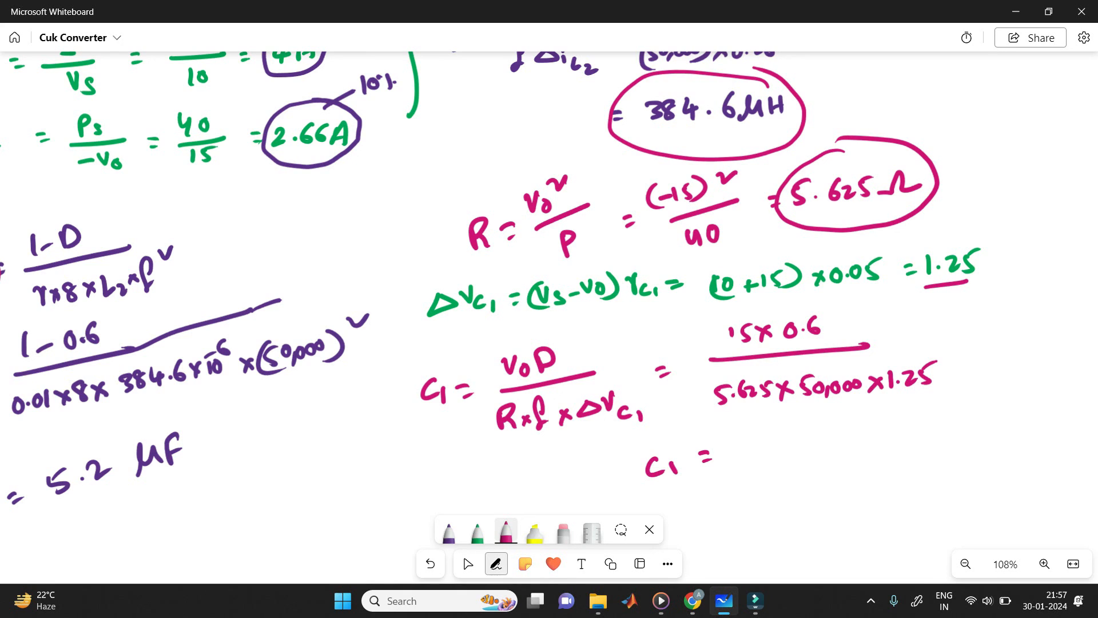
pyautogui.moveTo(738, 441)
pyautogui.mouseDown()
pyautogui.moveTo(754, 457)
pyautogui.moveTo(789, 450)
pyautogui.mouseUp()
pyautogui.moveTo(799, 430); pyautogui.dragTo(805, 458)
pyautogui.moveTo(811, 445)
pyautogui.mouseDown()
pyautogui.moveTo(827, 428)
pyautogui.moveTo(835, 450)
pyautogui.mouseUp()
pyautogui.moveTo(842, 426); pyautogui.dragTo(840, 447)
pyautogui.moveTo(840, 426); pyautogui.dragTo(859, 422)
pyautogui.moveTo(842, 436); pyautogui.dragTo(908, 417)
# Step: Draw a pink box around the C1 = 25.6 µF result
pyautogui.click(468, 563)
pyautogui.click(480, 233)
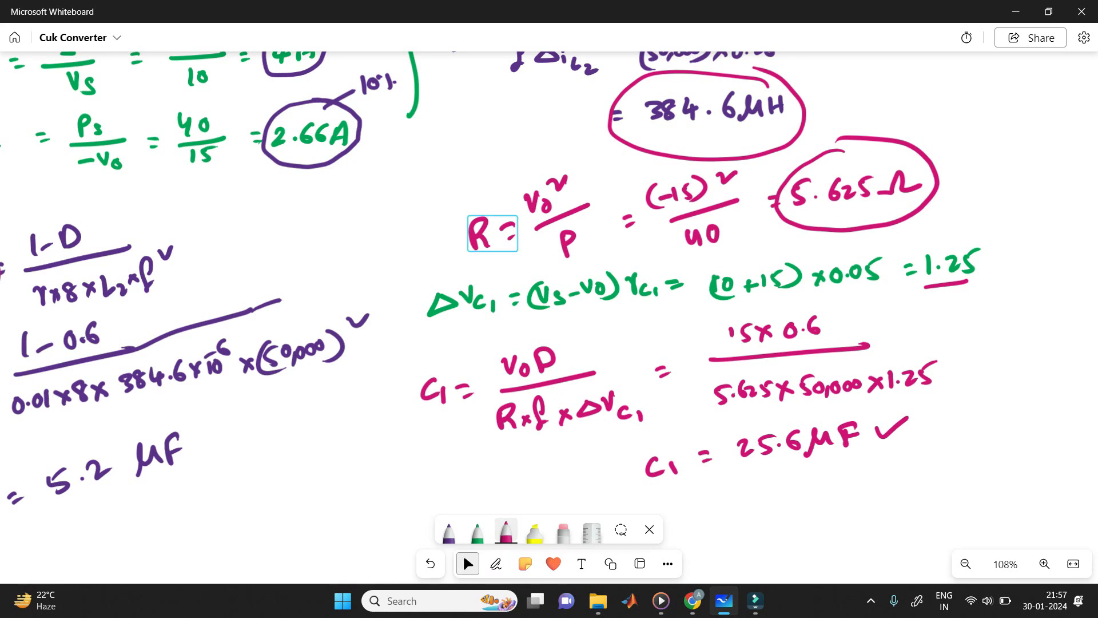
pyautogui.click(496, 563)
pyautogui.moveTo(636, 501)
pyautogui.mouseDown()
pyautogui.moveTo(767, 423)
pyautogui.moveTo(869, 407)
pyautogui.moveTo(769, 495)
pyautogui.moveTo(636, 502)
pyautogui.mouseUp()
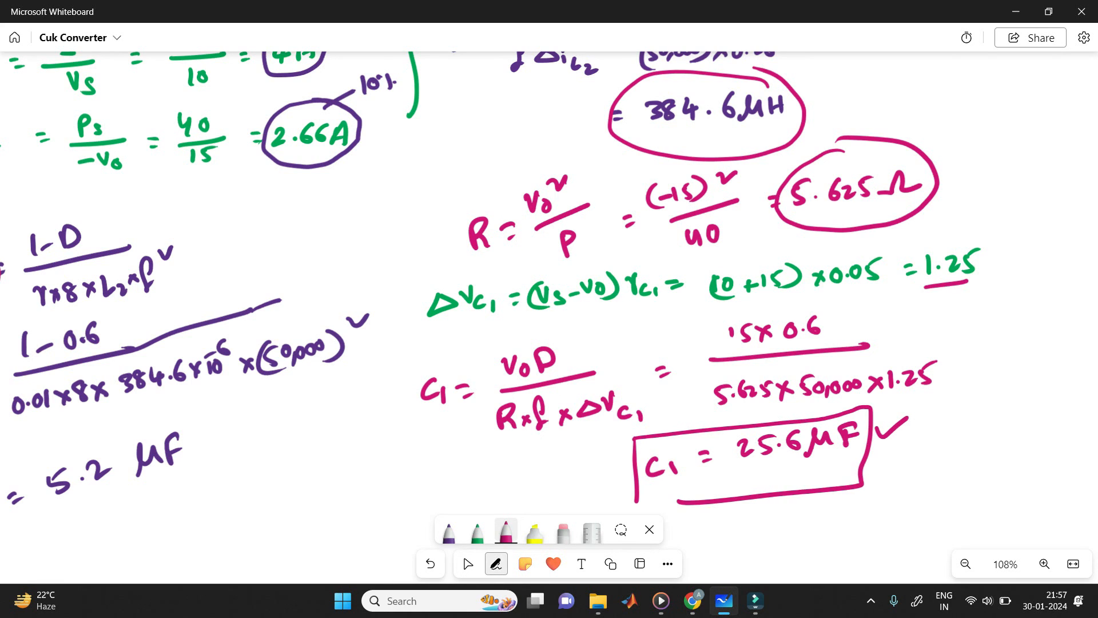
# Step: Tick the circled 5.625 Ω result and the circled L2 and L1 labels in pink
pyautogui.moveTo(338, 348); pyautogui.dragTo(354, 404)
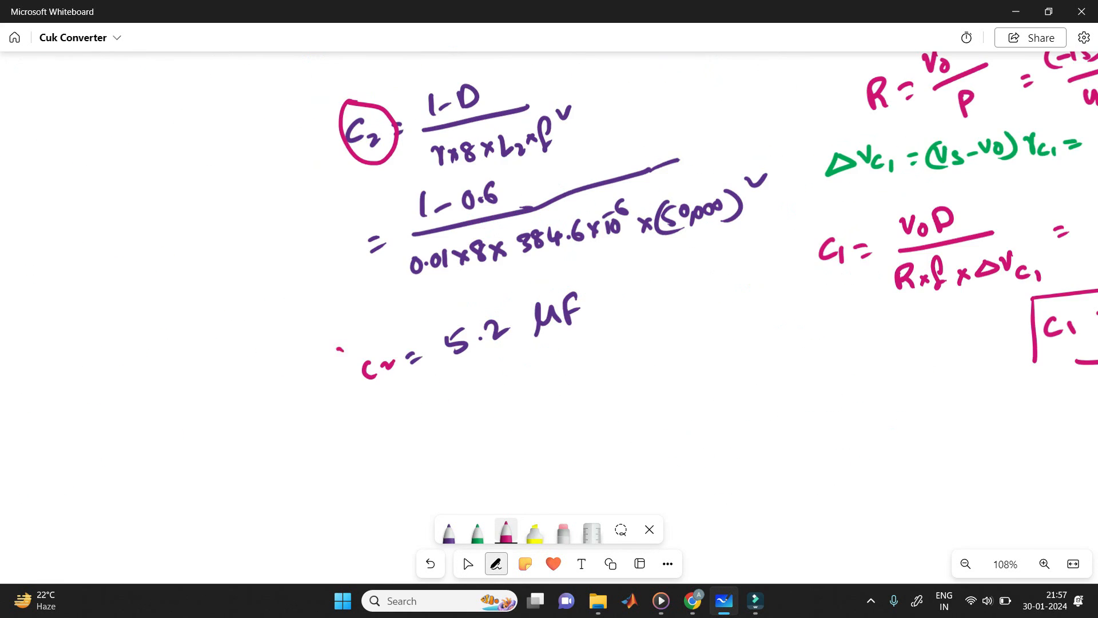
pyautogui.moveTo(334, 355); pyautogui.dragTo(612, 262)
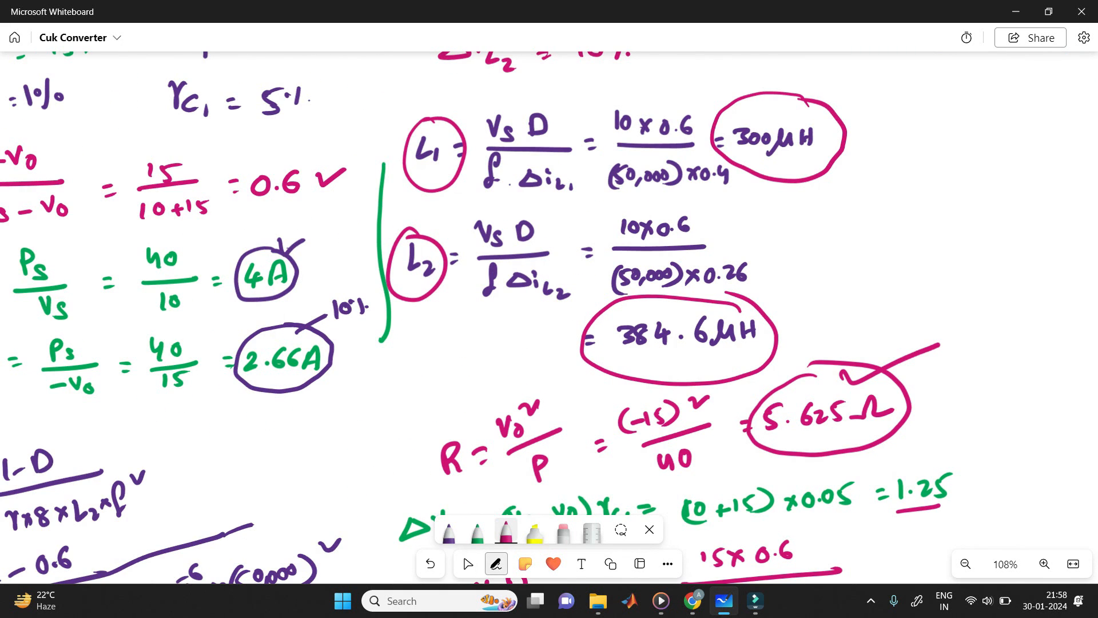
pyautogui.moveTo(404, 223); pyautogui.dragTo(424, 209)
pyautogui.moveTo(444, 136); pyautogui.dragTo(461, 125)
# Step: Underline the CUK Converter title and tick L1, C1, L2, C2 and R on the circuit diagram in pink
pyautogui.moveTo(458, 257); pyautogui.dragTo(690, 307)
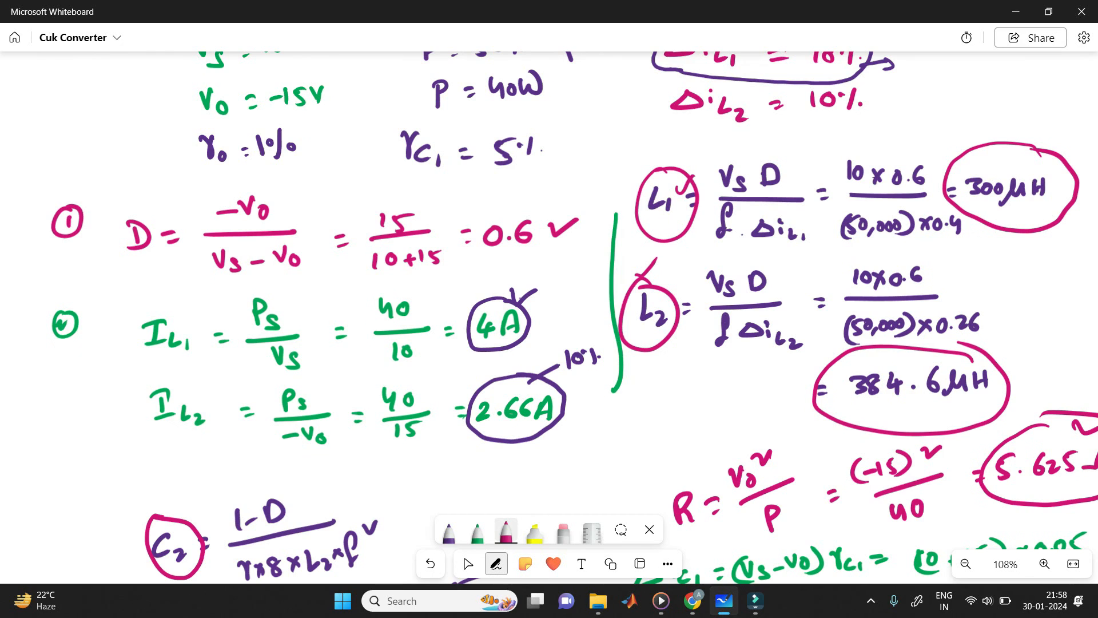
pyautogui.moveTo(518, 198)
pyautogui.mouseDown()
pyautogui.moveTo(491, 201)
pyautogui.moveTo(509, 275)
pyautogui.moveTo(520, 200)
pyautogui.mouseUp()
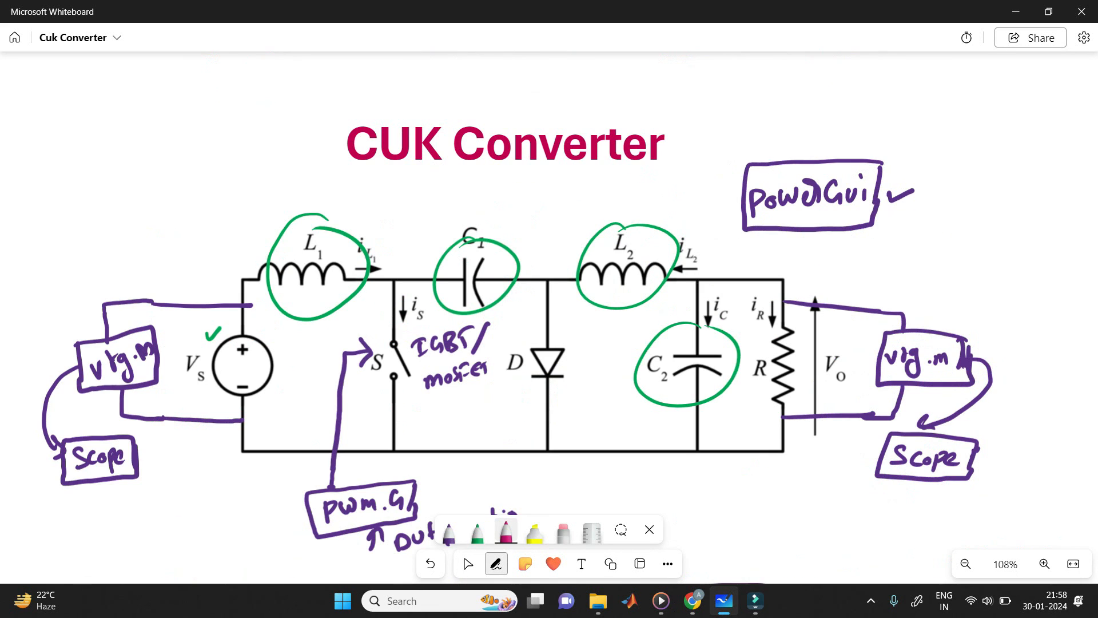
pyautogui.moveTo(365, 176); pyautogui.dragTo(578, 165)
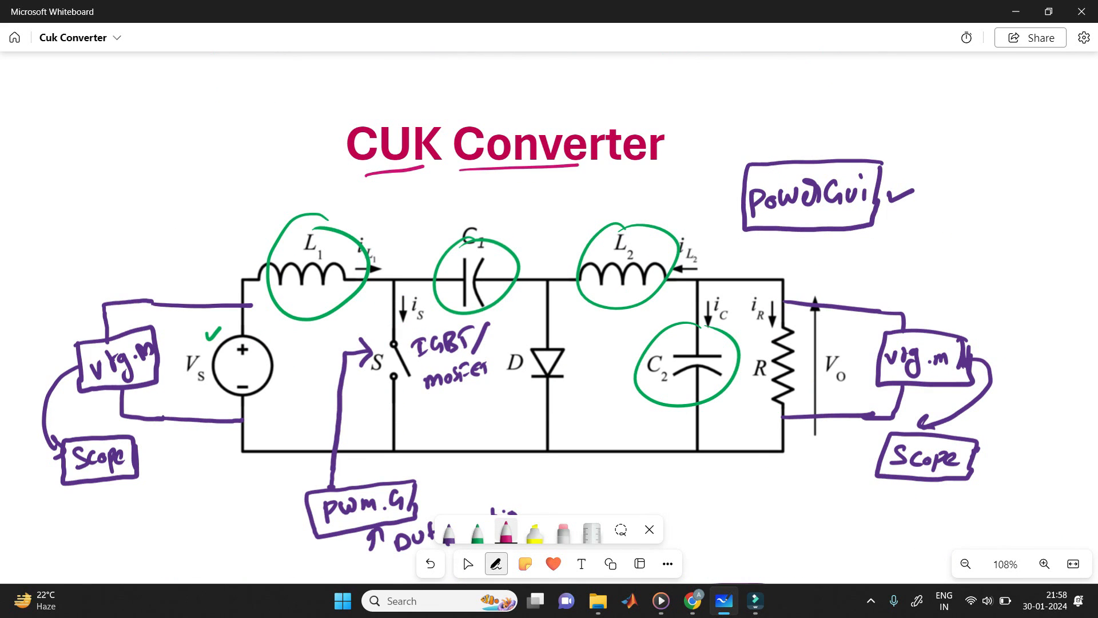
pyautogui.moveTo(336, 242); pyautogui.dragTo(361, 228)
pyautogui.moveTo(498, 259); pyautogui.dragTo(527, 249)
pyautogui.moveTo(595, 243); pyautogui.dragTo(611, 236)
pyautogui.moveTo(645, 348); pyautogui.dragTo(661, 336)
pyautogui.moveTo(755, 336); pyautogui.dragTo(770, 329)
pyautogui.click(467, 564)
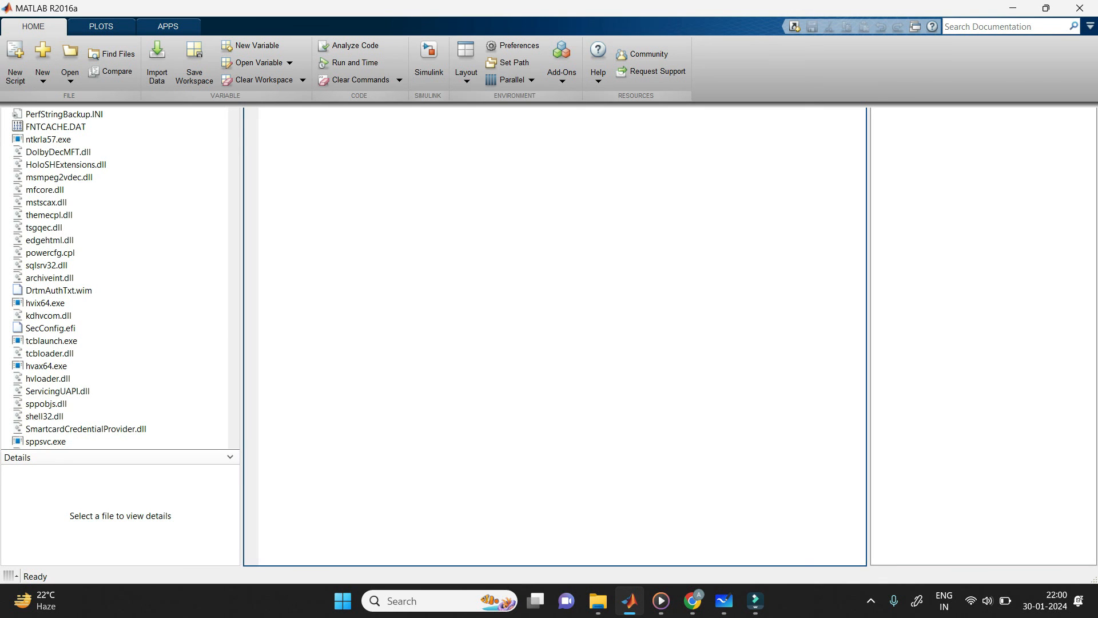
# Step: Switch to MATLAB, create a blank Simulink model and maximize its window
pyautogui.click(429, 57)
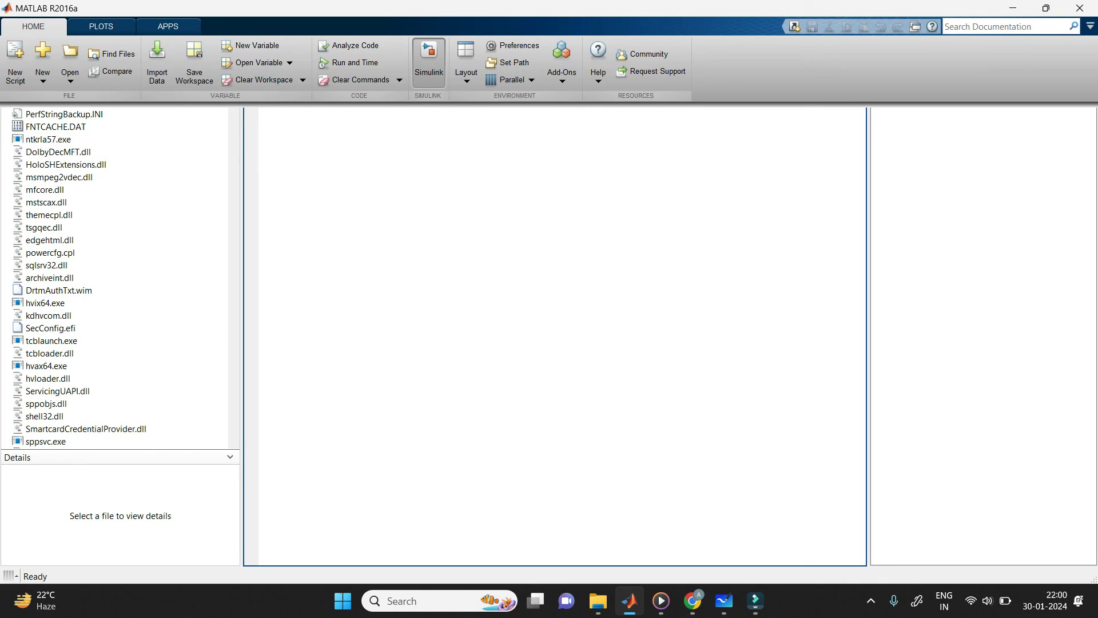
pyautogui.click(326, 262)
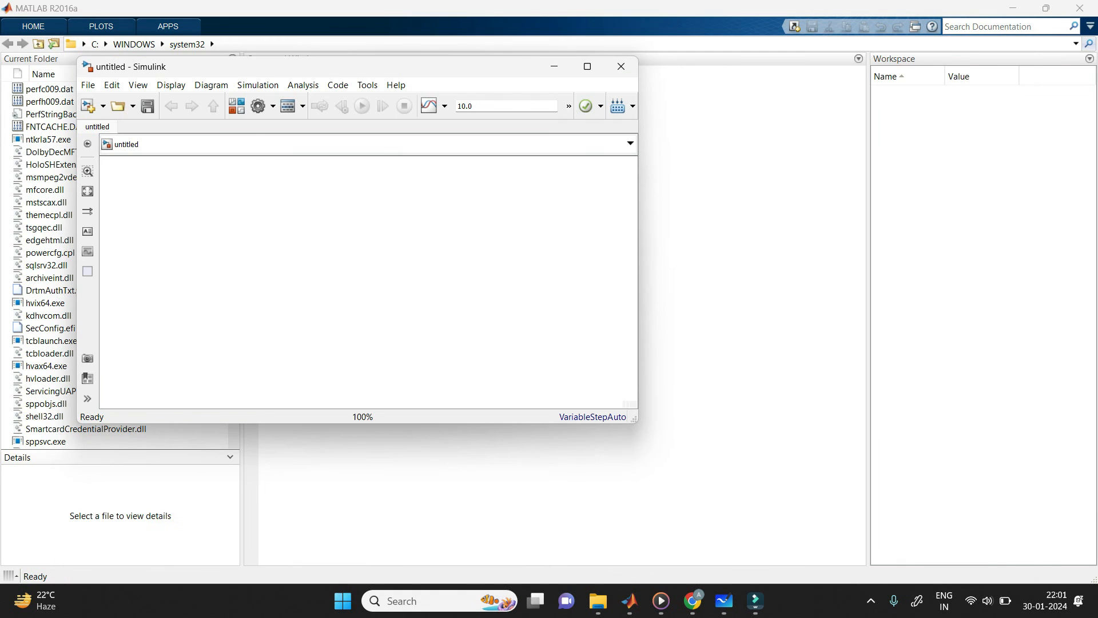
pyautogui.click(587, 67)
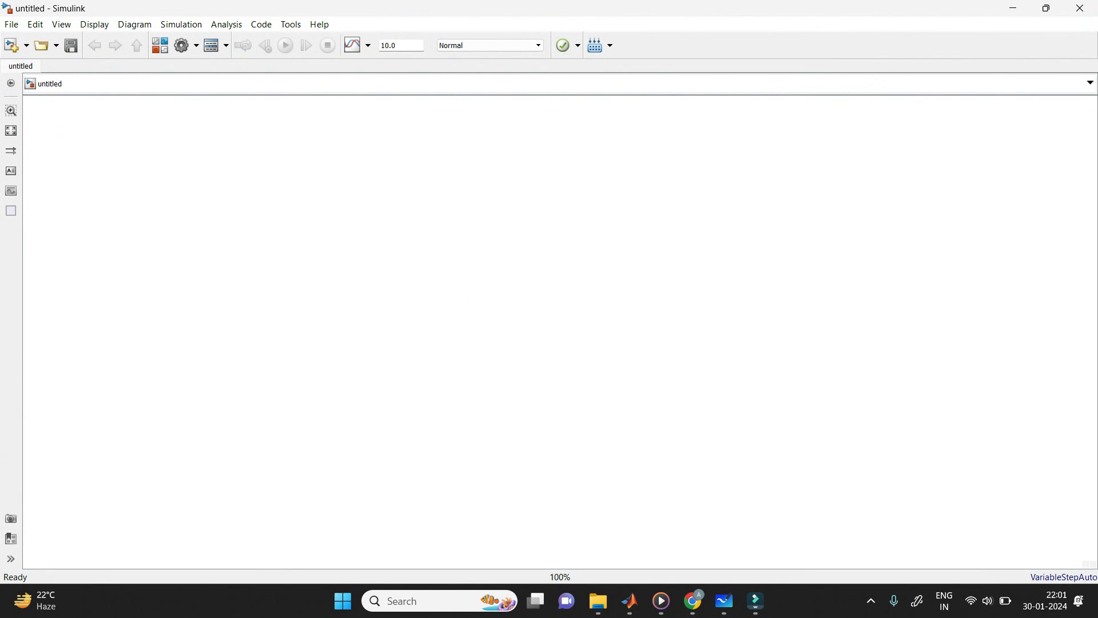
# Step: Check the whiteboard circuit, and add DC Voltage Source, Series RLC Branch and Diode blocks to the Simulink model
pyautogui.click(724, 600)
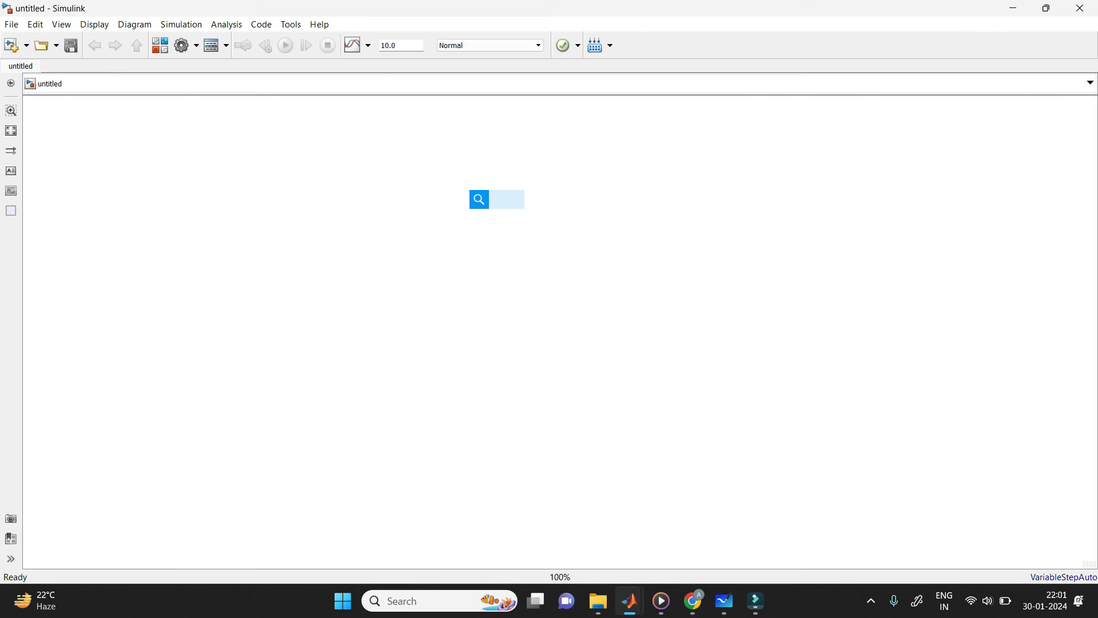
pyautogui.write('dc vol')
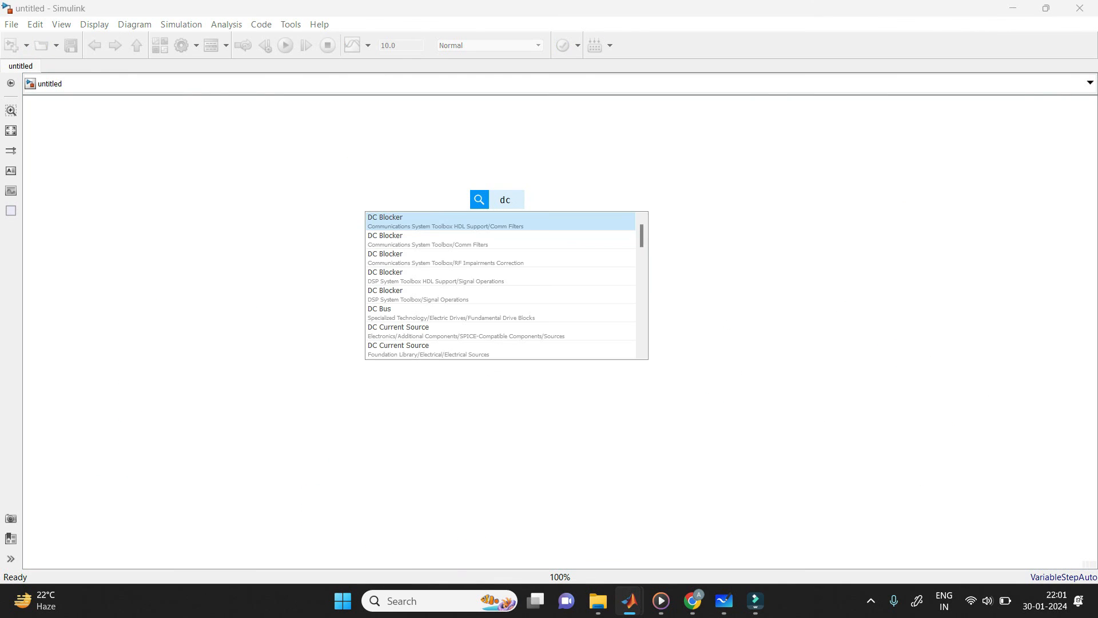
pyautogui.press('Return')
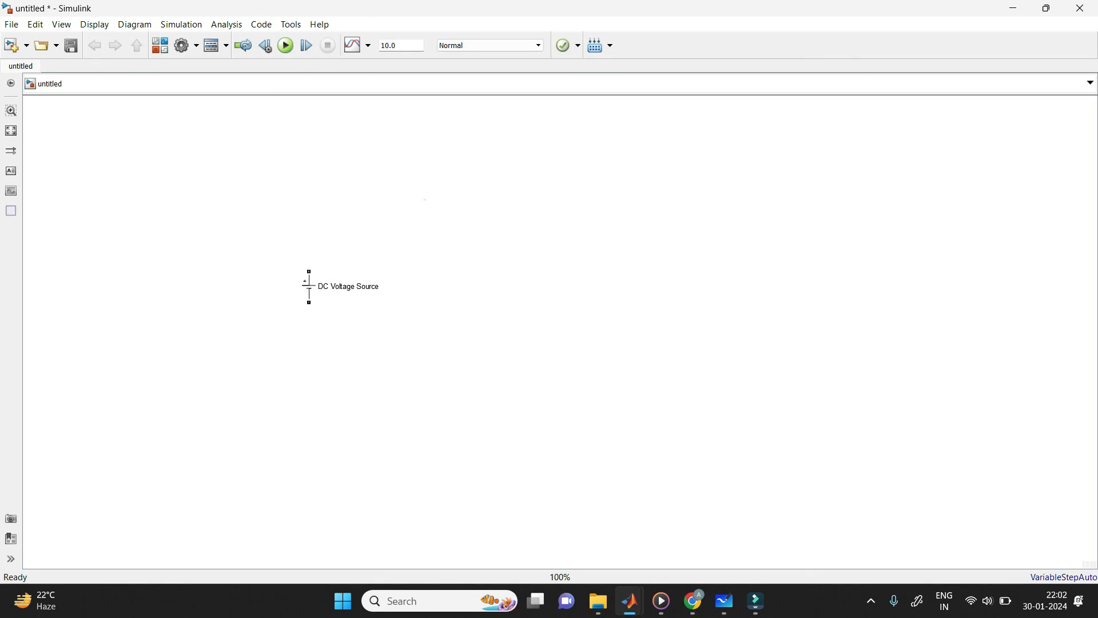
pyautogui.write('rl')
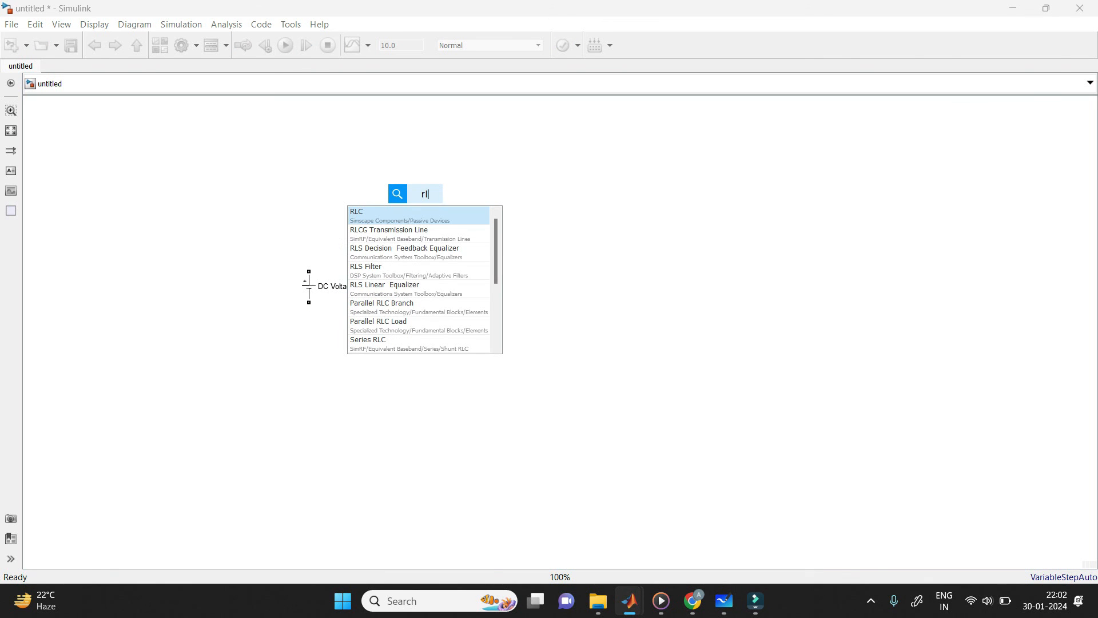
pyautogui.write('c')
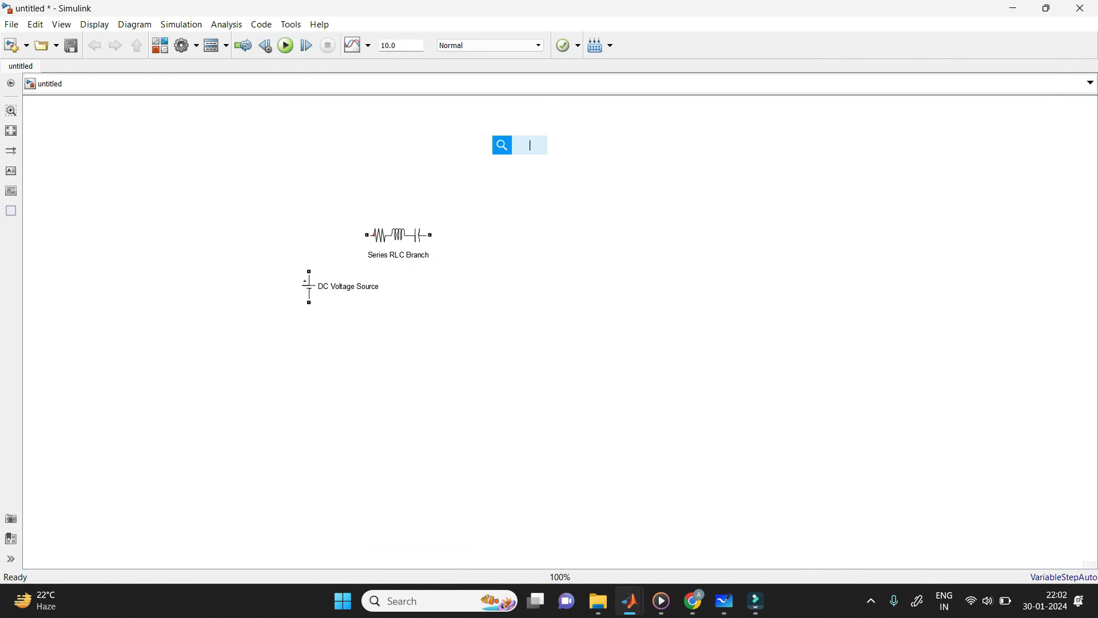
pyautogui.write('di')
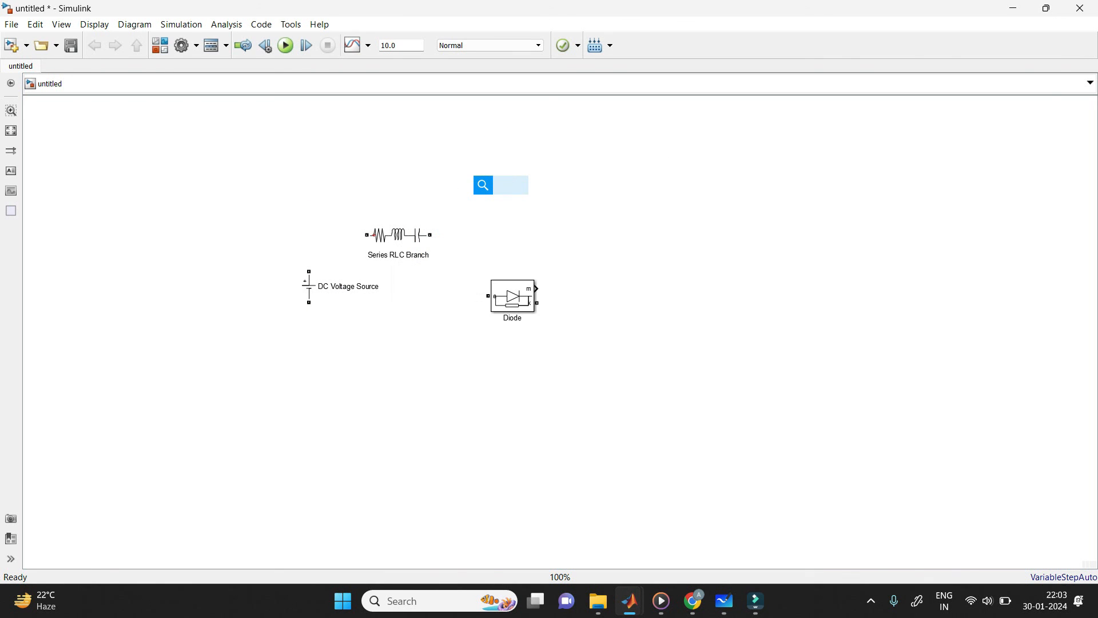
# Step: Add Mosfet, Voltage Measurement and Scope blocks to the model
pyautogui.write('mos')
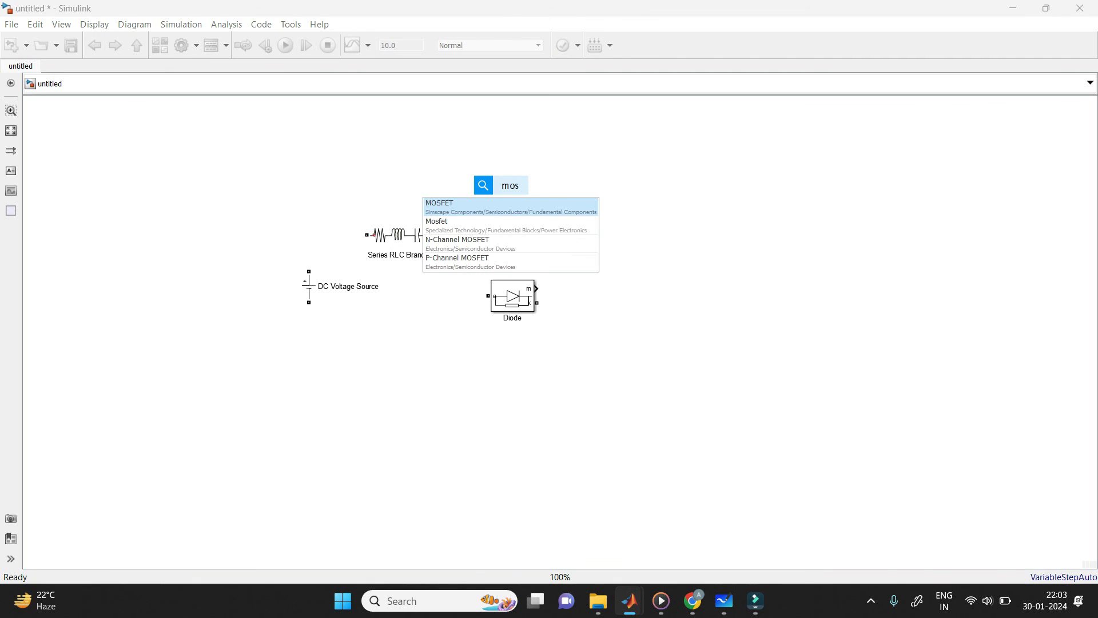
pyautogui.write('fet')
pyautogui.write('volt')
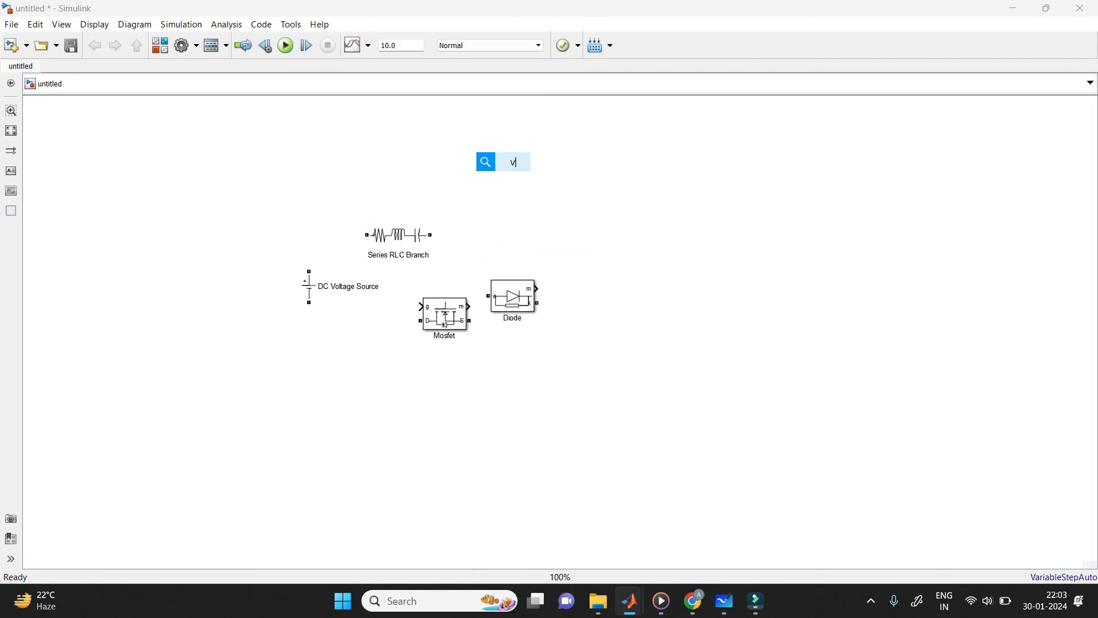
pyautogui.write('s')
pyautogui.write('core')
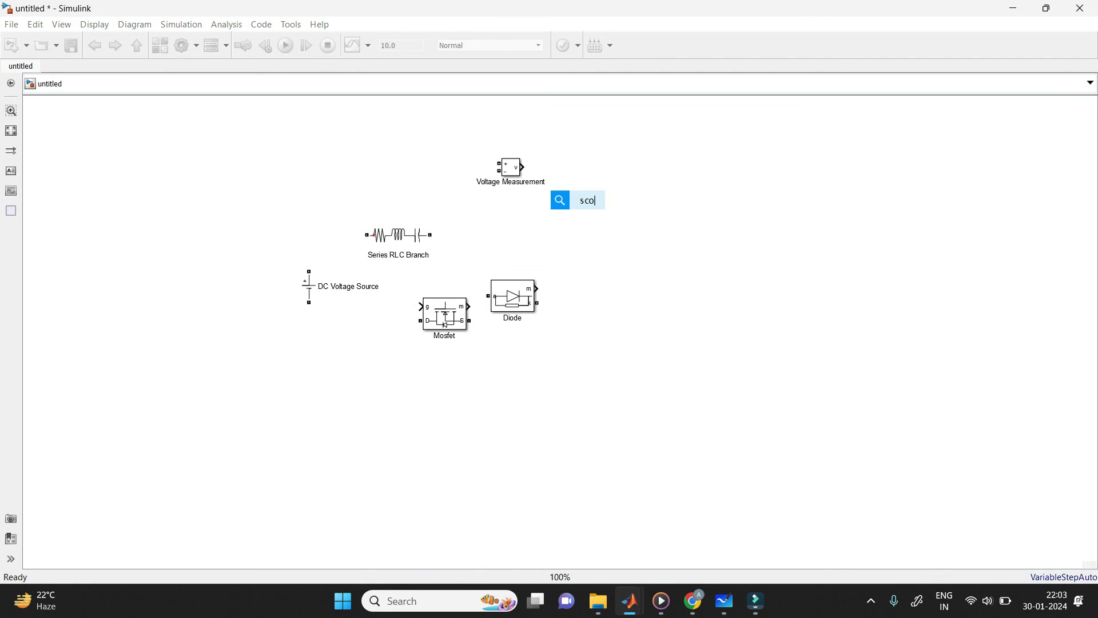
pyautogui.press('Return')
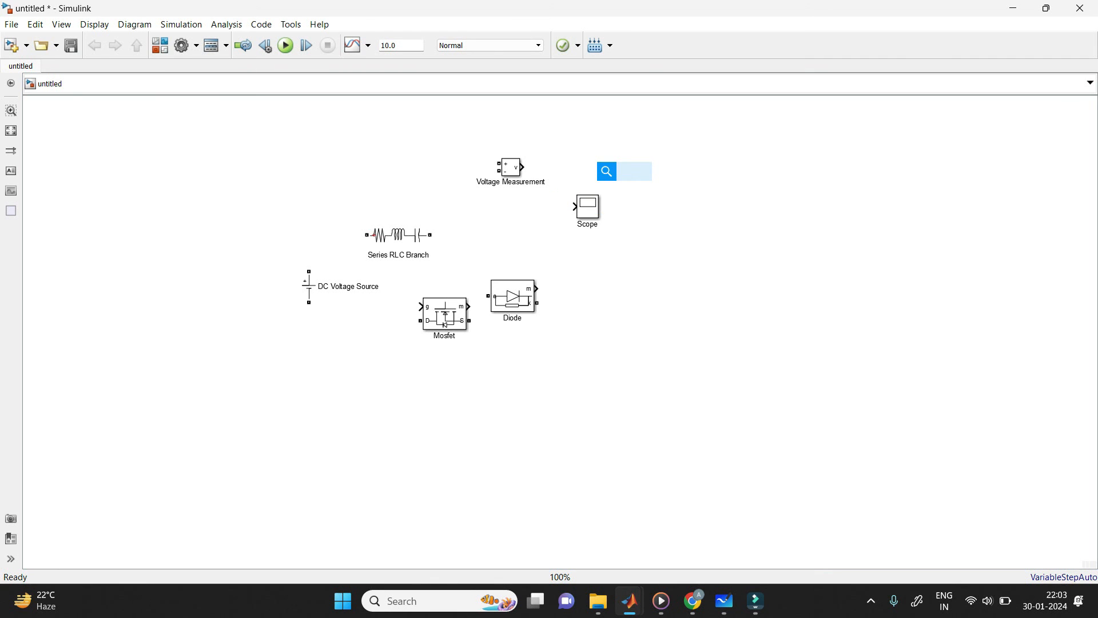
# Step: Add a PWM Generator (DC-DC) block and a Constant block to the model
pyautogui.write('pwm')
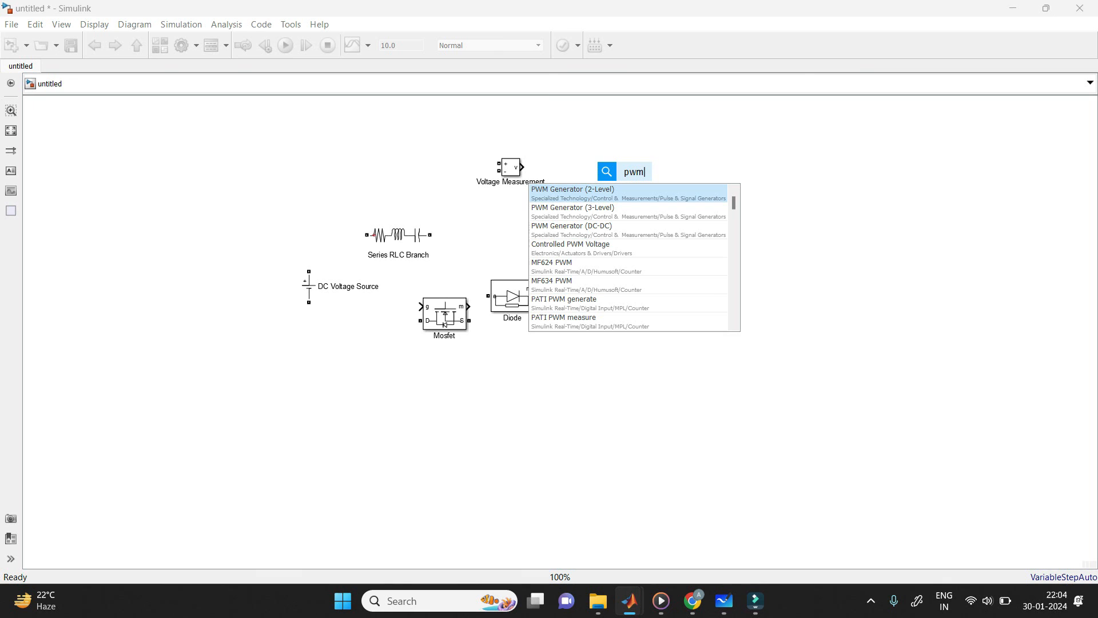
pyautogui.press('Down')
pyautogui.press('Down')
pyautogui.press('Return')
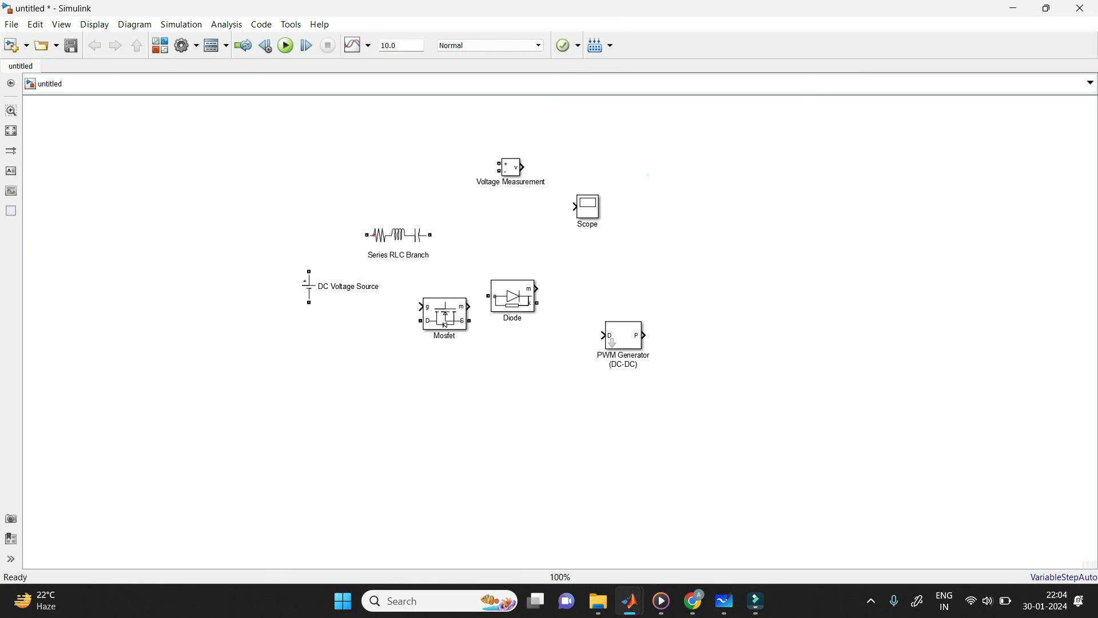
pyautogui.press('Return')
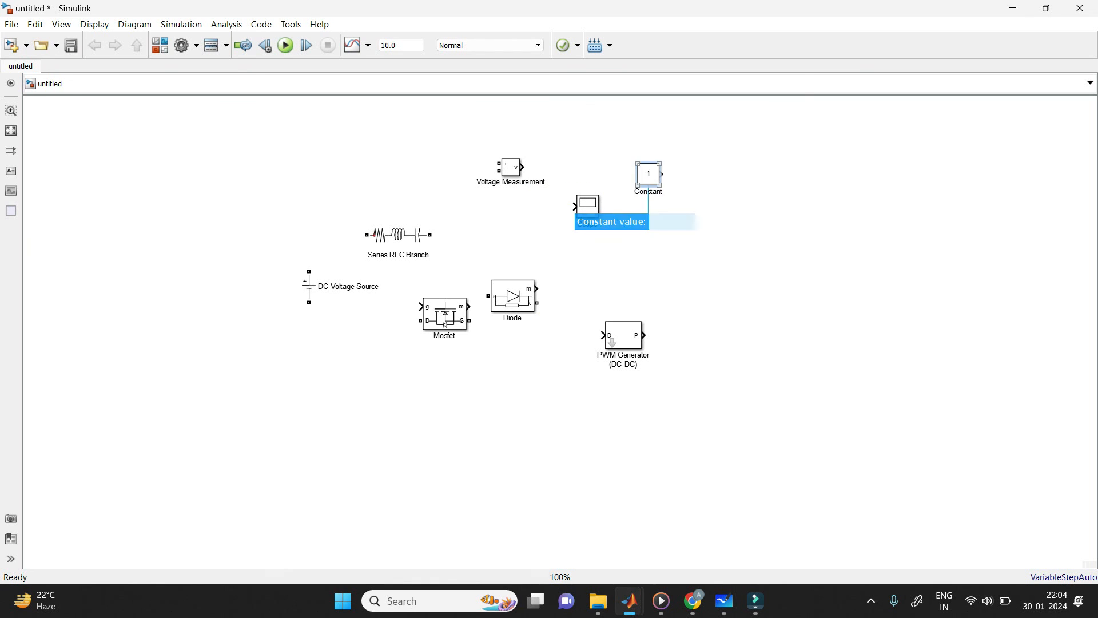
pyautogui.moveTo(647, 174); pyautogui.dragTo(252, 171)
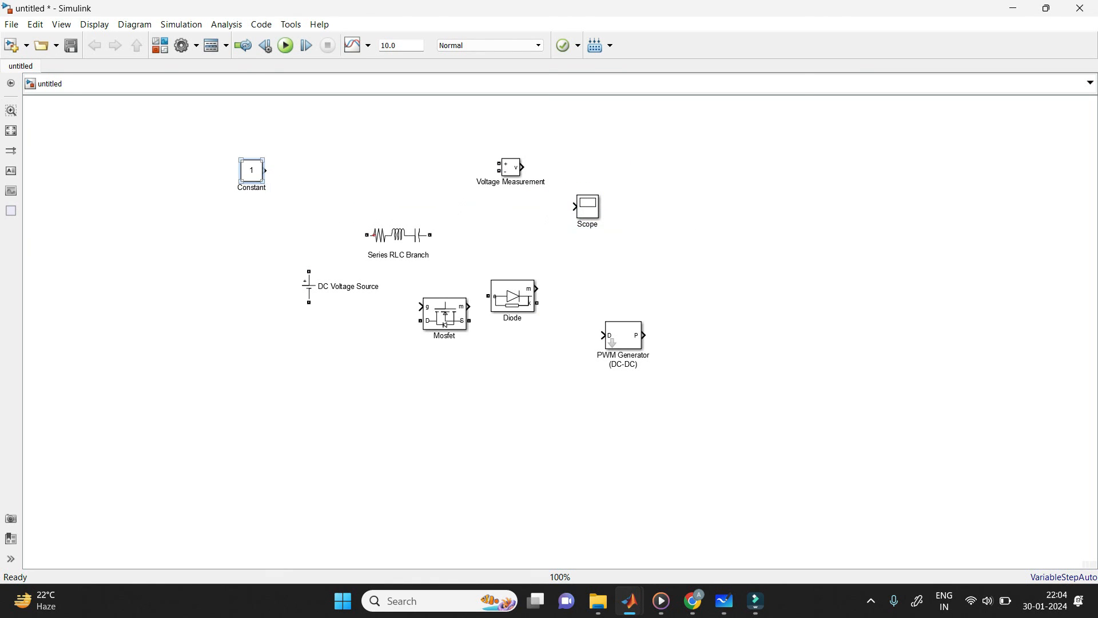
# Step: Add a powergui block beyond the Scope near the model's upper edge
pyautogui.click(768, 182)
pyautogui.doubleClick(769, 182)
pyautogui.write('po')
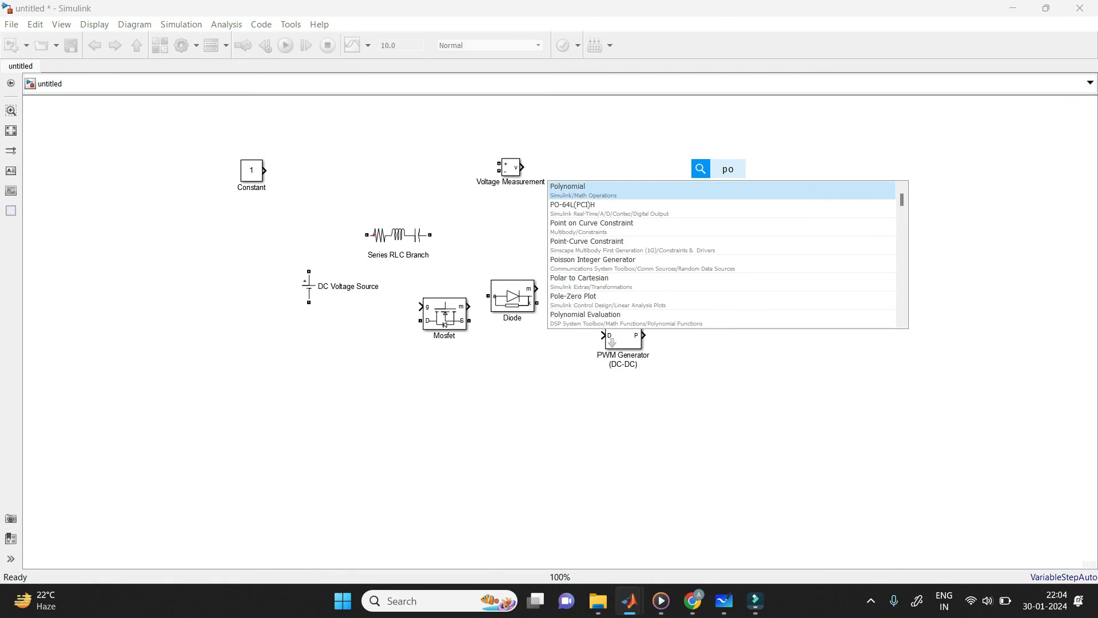
pyautogui.write('wergui')
pyautogui.press('Return')
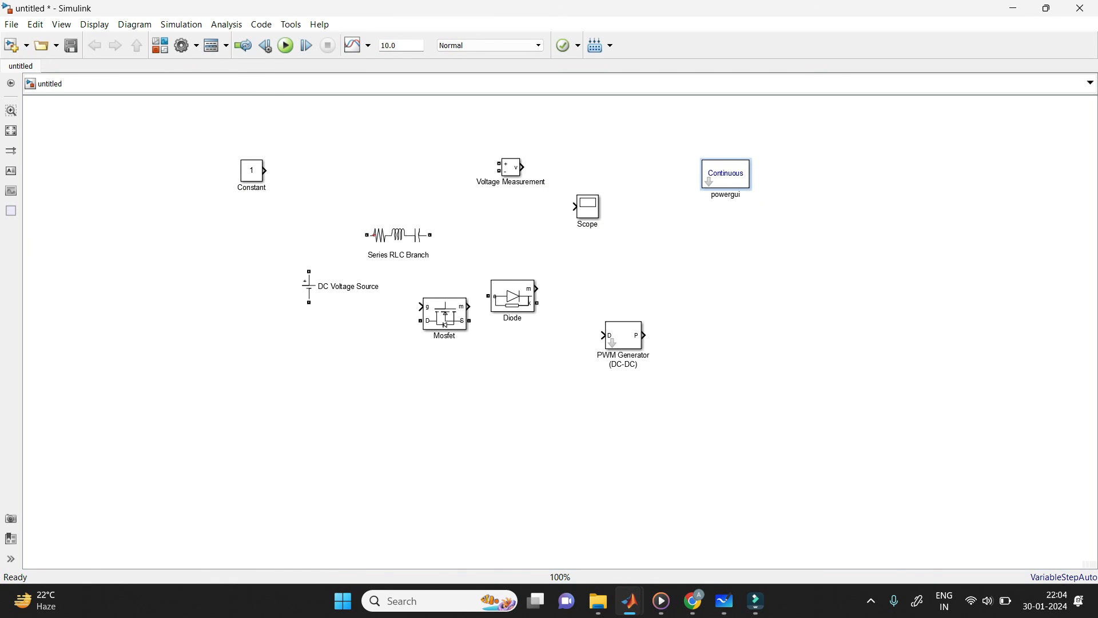
# Step: Following the whiteboard circuit, wire the source, Mosfet, diode, two inductors, two capacitors and load resistor, with Voltage Measurement and Scope across the load
pyautogui.click(724, 600)
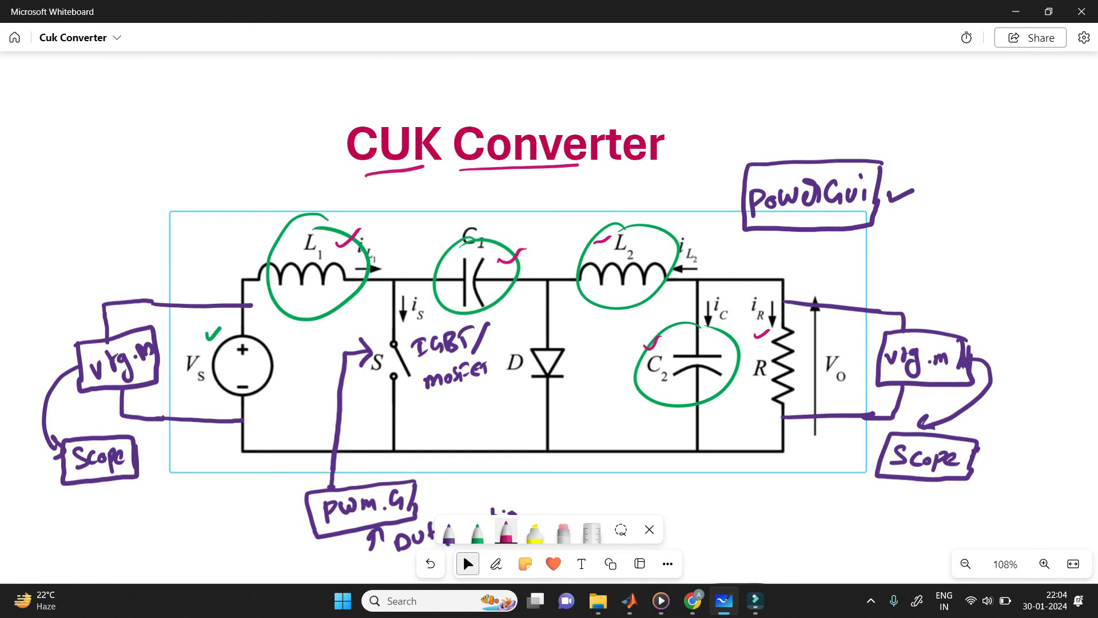
pyautogui.hotkey('alt', 'Tab')
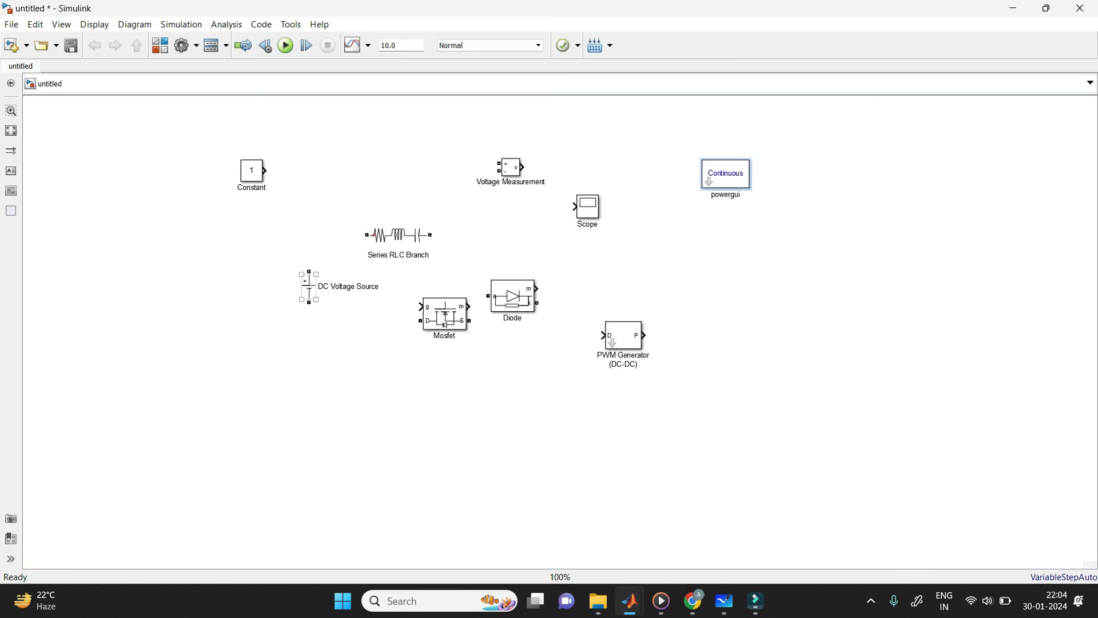
pyautogui.moveTo(240, 290); pyautogui.dragTo(219, 290)
pyautogui.moveTo(399, 235); pyautogui.dragTo(301, 238)
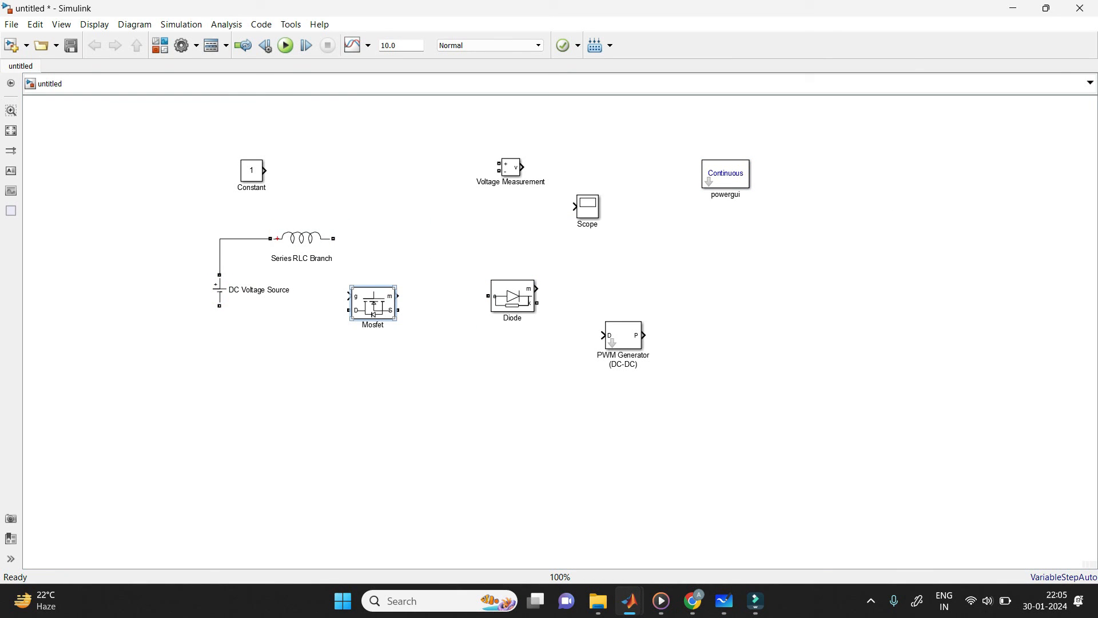
pyautogui.hotkey('ctrl', 'r')
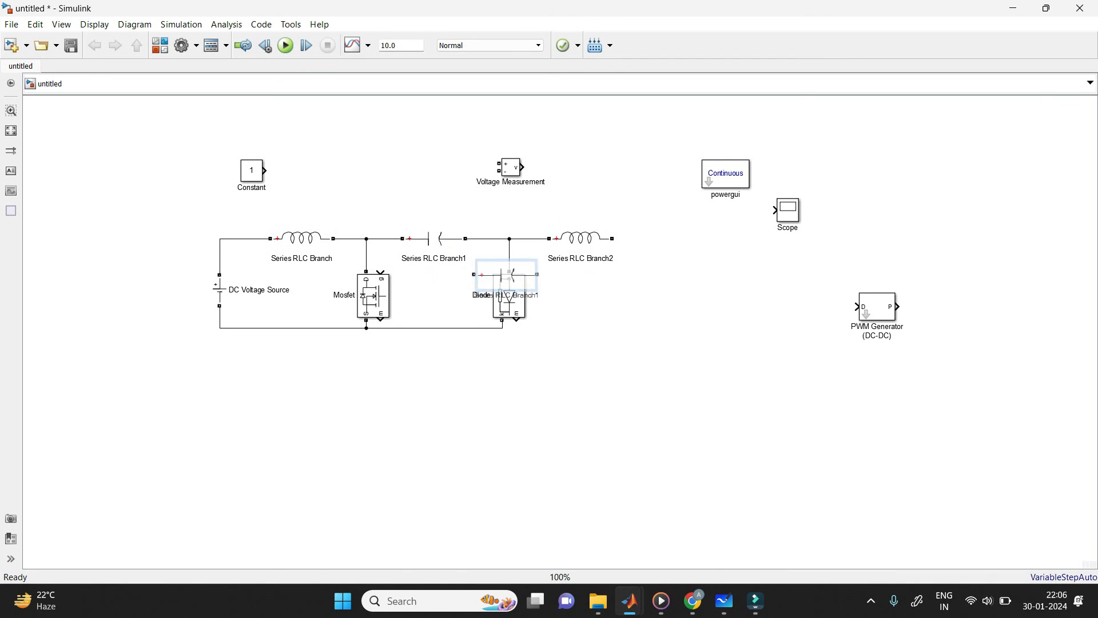
pyautogui.moveTo(506, 275); pyautogui.dragTo(629, 275)
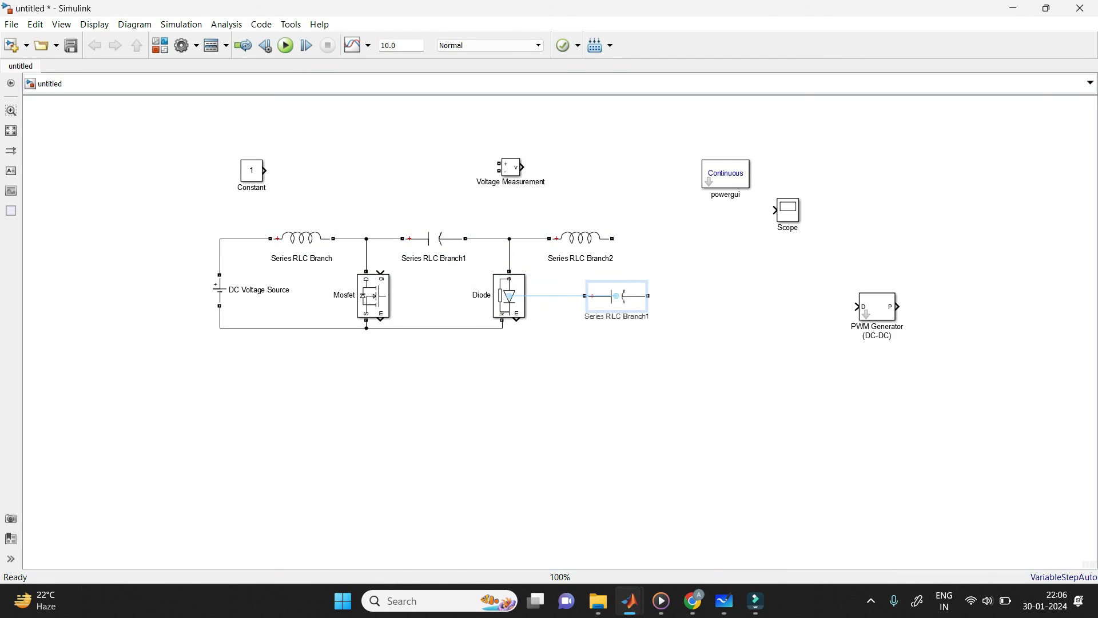
pyautogui.hotkey('ctrl', 'r')
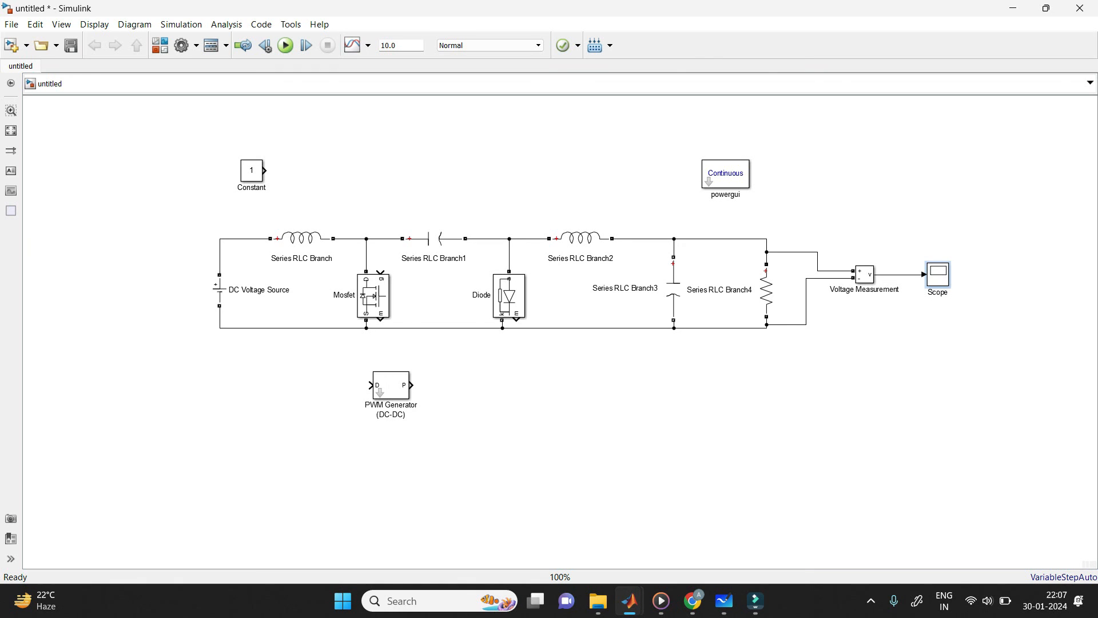
# Step: Copy the Voltage Measurement and Scope blocks and wire the copies to measure the DC Voltage Source
pyautogui.click(865, 276)
pyautogui.moveTo(865, 275)
pyautogui.mouseDown()
pyautogui.moveTo(786, 321)
pyautogui.moveTo(527, 336)
pyautogui.moveTo(177, 383)
pyautogui.moveTo(171, 289)
pyautogui.moveTo(219, 267)
pyautogui.mouseUp()
pyautogui.moveTo(164, 385)
pyautogui.mouseDown()
pyautogui.moveTo(217, 318)
pyautogui.moveTo(220, 328)
pyautogui.moveTo(183, 328)
pyautogui.mouseUp()
pyautogui.click(938, 274)
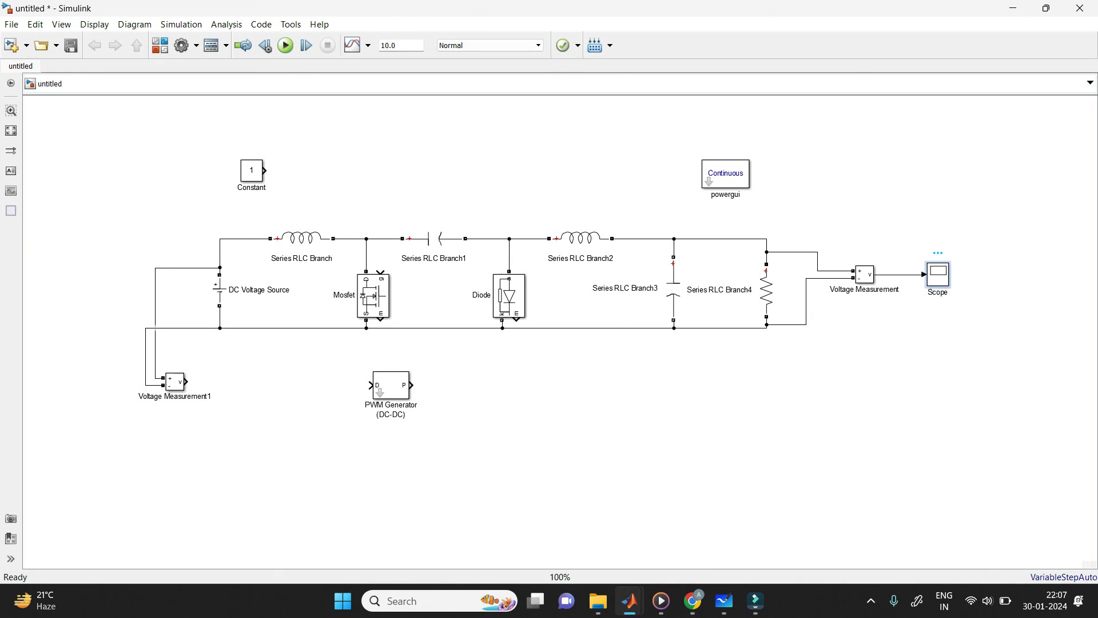
pyautogui.moveTo(938, 274); pyautogui.dragTo(230, 381)
pyautogui.click(223, 382)
# Step: Connect the PWM Generator output to the Mosfet gate and the Constant block to the generator's D input
pyautogui.moveTo(391, 385)
pyautogui.mouseDown()
pyautogui.moveTo(319, 145)
pyautogui.moveTo(375, 202)
pyautogui.mouseUp()
pyautogui.moveTo(379, 261); pyautogui.dragTo(380, 273)
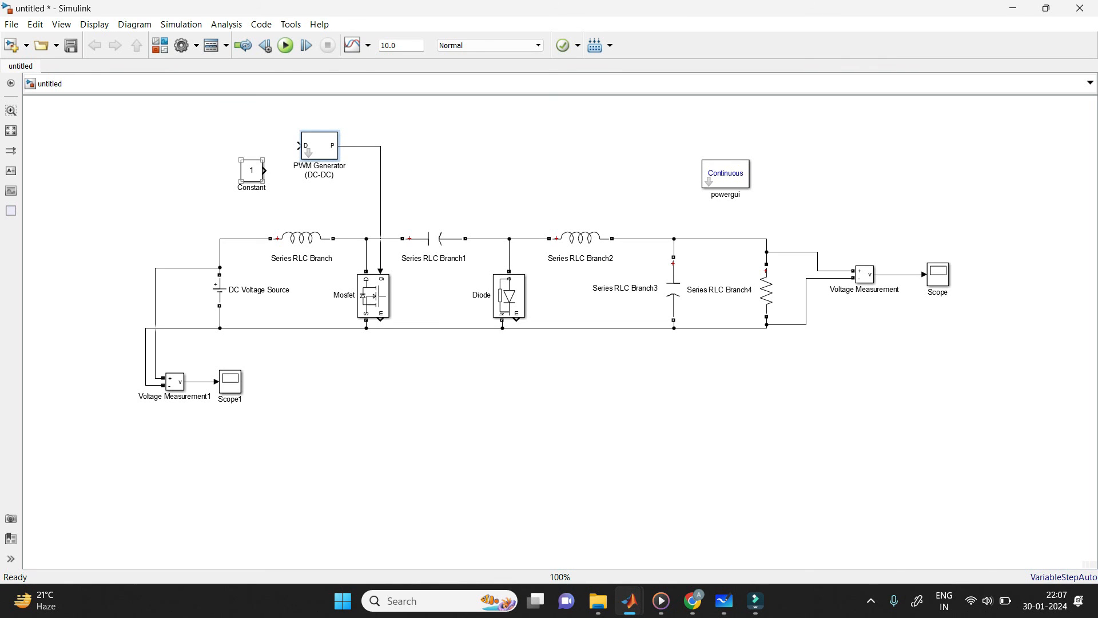
pyautogui.moveTo(252, 171); pyautogui.dragTo(230, 145)
pyautogui.click(271, 146)
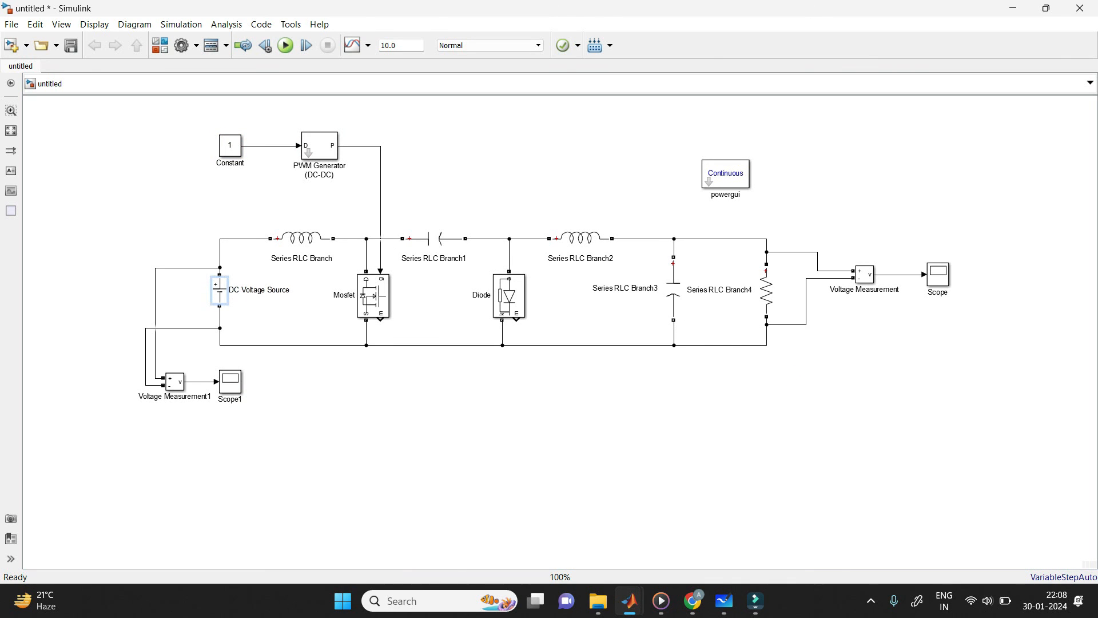
# Step: Rename the DC Voltage Source block as Vs and the first series inductor as L1
pyautogui.press('BackSpace')
pyautogui.press('BackSpace')
pyautogui.press('BackSpace')
pyautogui.press('BackSpace')
pyautogui.press('BackSpace')
pyautogui.press('BackSpace')
pyautogui.press('BackSpace')
pyautogui.press('BackSpace')
pyautogui.press('BackSpace')
pyautogui.press('BackSpace')
pyautogui.press('BackSpace')
pyautogui.press('BackSpace')
pyautogui.press('BackSpace')
pyautogui.press('BackSpace')
pyautogui.press('BackSpace')
pyautogui.press('BackSpace')
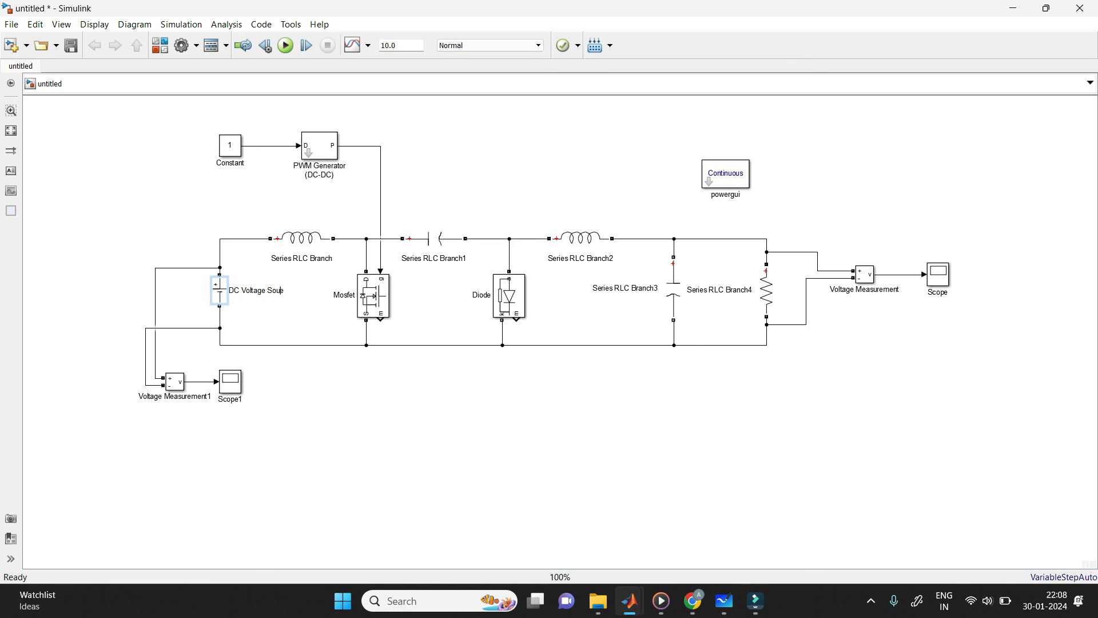
pyautogui.press('BackSpace')
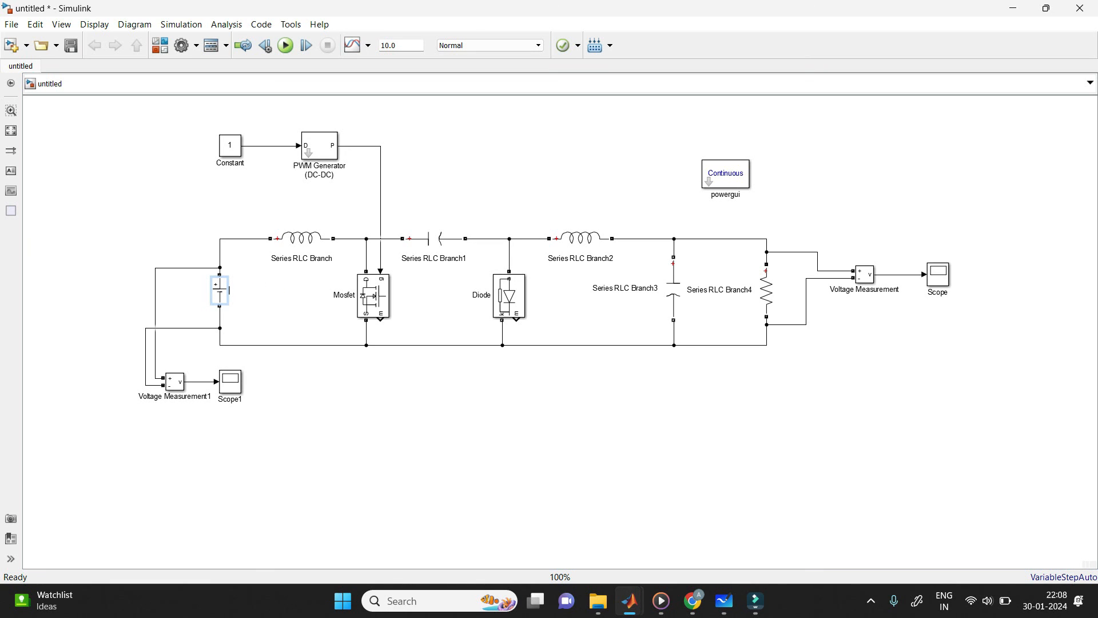
pyautogui.write('Vs')
pyautogui.click(301, 239)
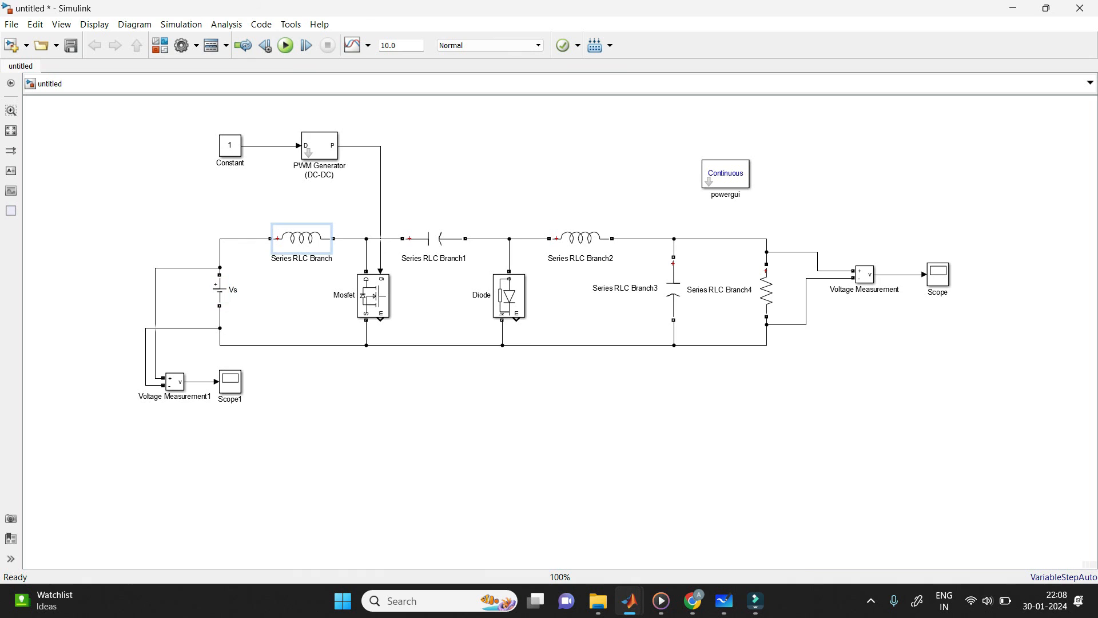
pyautogui.press('Right')
pyautogui.press('F2')
pyautogui.write('L1')
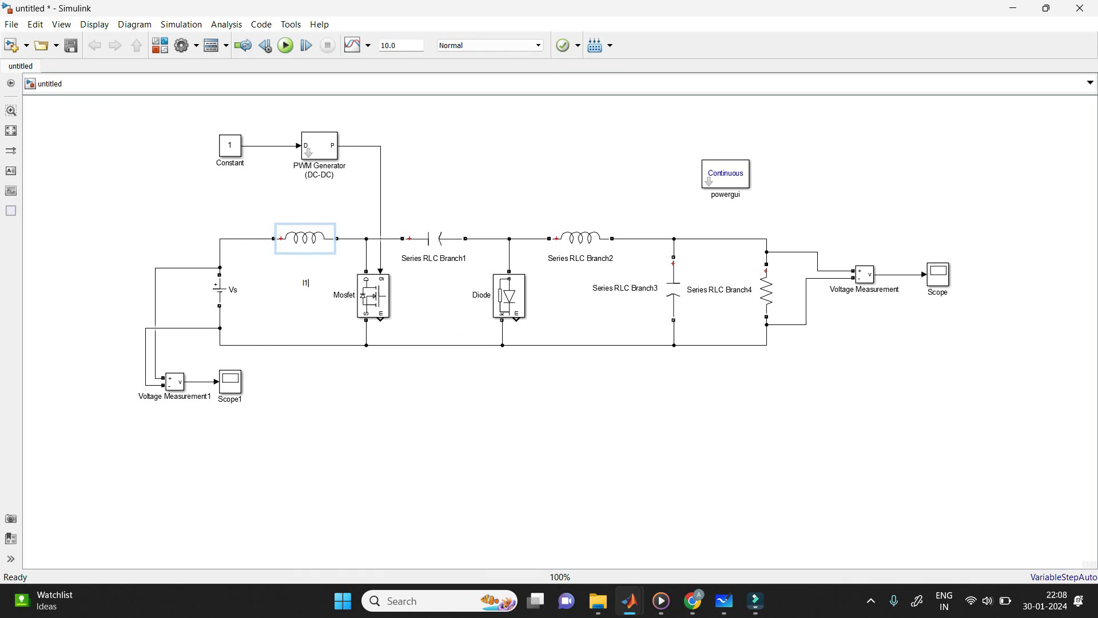
# Step: Rename the series capacitor between Mosfet and diode as C1 and the inductor after the diode as L2
pyautogui.click(440, 258)
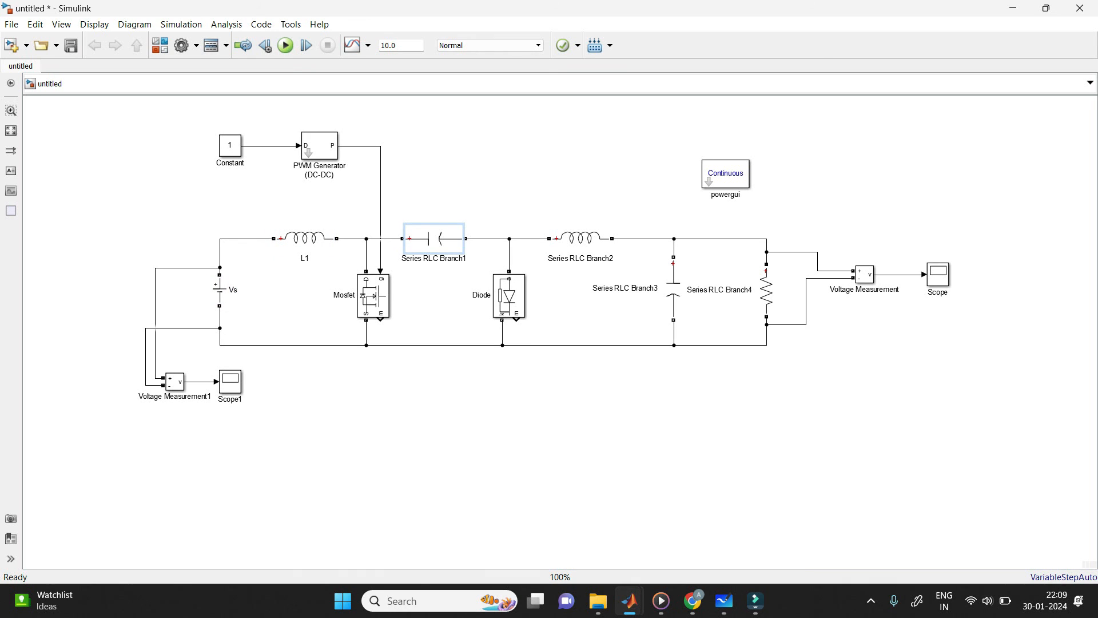
pyautogui.write('C1')
pyautogui.click(581, 258)
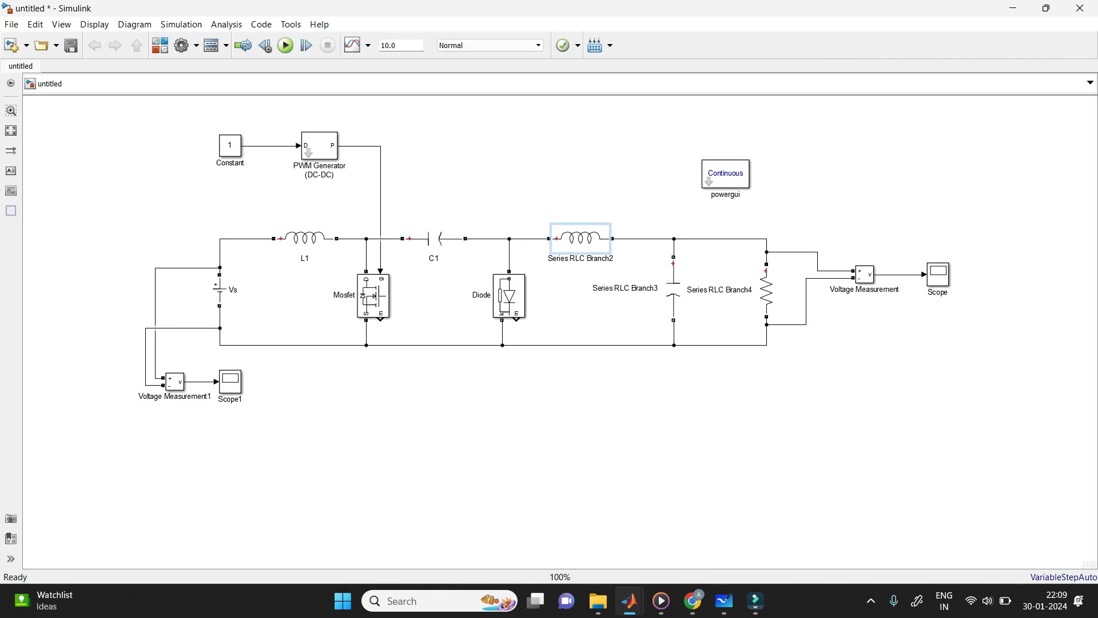
pyautogui.press('Right')
pyautogui.press('Right')
pyautogui.click(591, 258)
pyautogui.press('BackSpace')
pyautogui.press('BackSpace')
pyautogui.press('BackSpace')
pyautogui.press('BackSpace')
pyautogui.press('BackSpace')
pyautogui.press('BackSpace')
pyautogui.press('BackSpace')
pyautogui.press('BackSpace')
pyautogui.press('BackSpace')
pyautogui.press('BackSpace')
pyautogui.press('BackSpace')
pyautogui.press('BackSpace')
pyautogui.press('BackSpace')
pyautogui.press('BackSpace')
pyautogui.press('BackSpace')
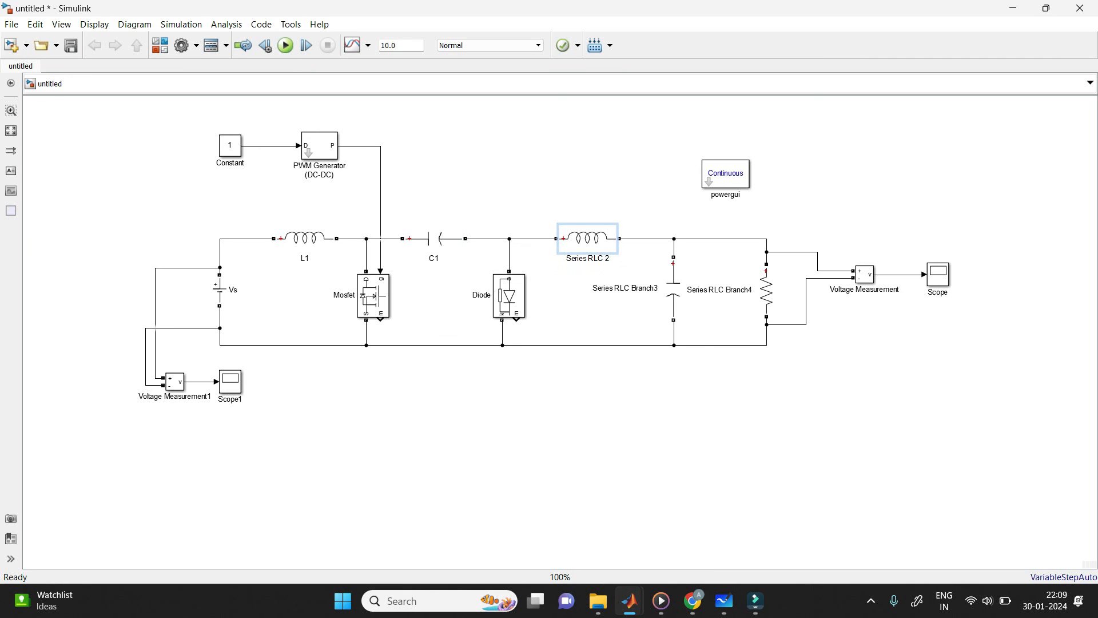
pyautogui.press('BackSpace')
pyautogui.press('BackSpace')
pyautogui.write('L')
# Step: Rename the parallel output capacitor as C2 and the load resistor as R
pyautogui.click(654, 288)
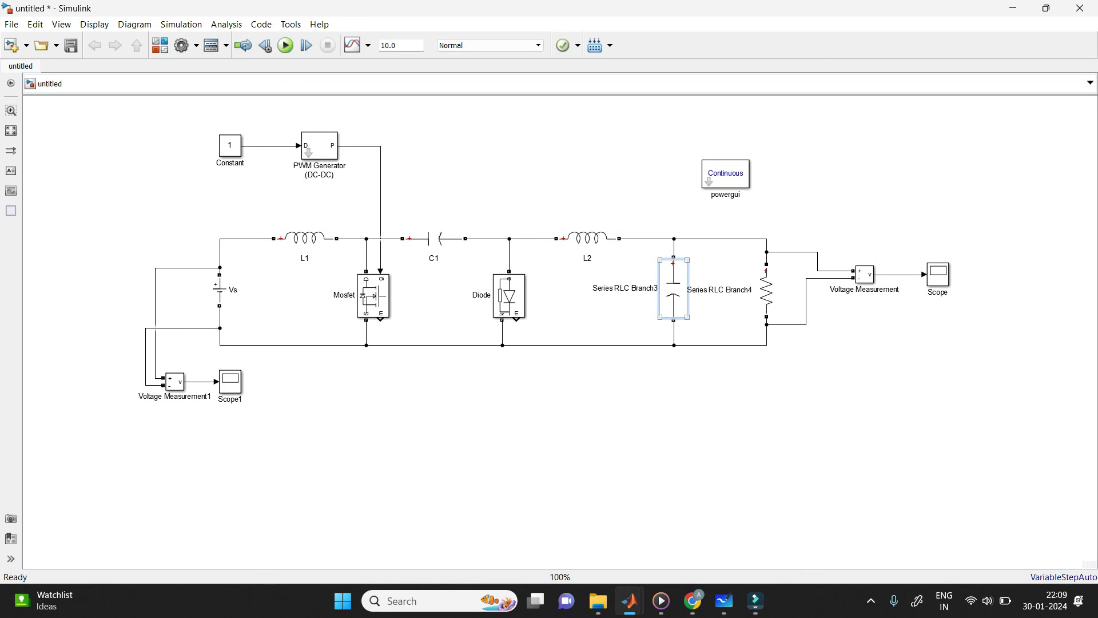
pyautogui.click(640, 288)
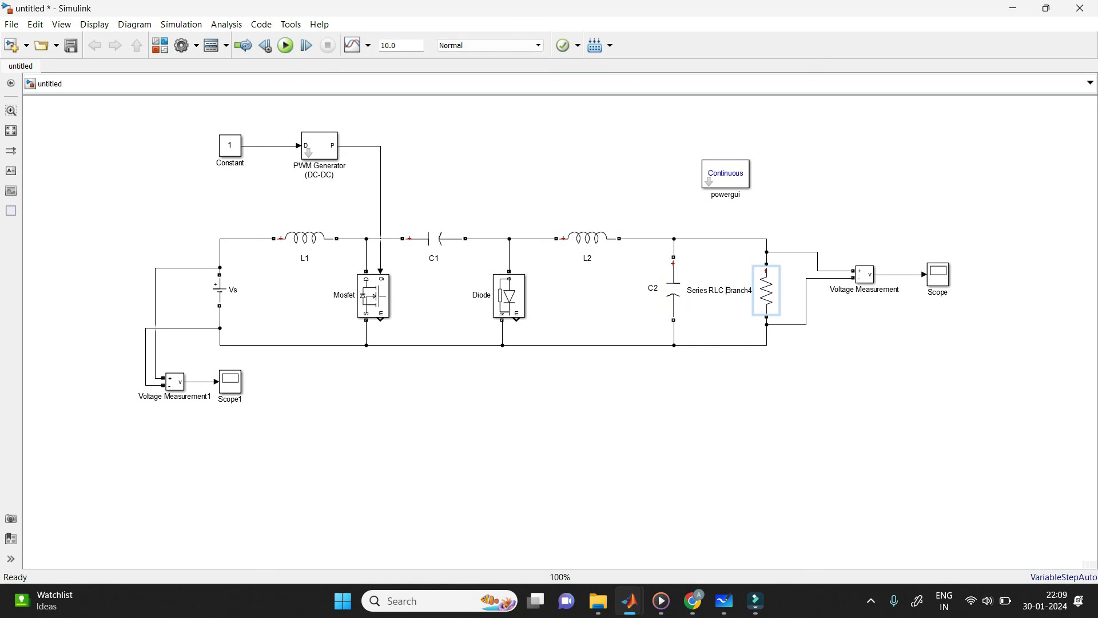
pyautogui.press('BackSpace')
pyautogui.press('BackSpace')
pyautogui.press('BackSpace')
pyautogui.press('BackSpace')
pyautogui.press('BackSpace')
pyautogui.press('BackSpace')
pyautogui.press('BackSpace')
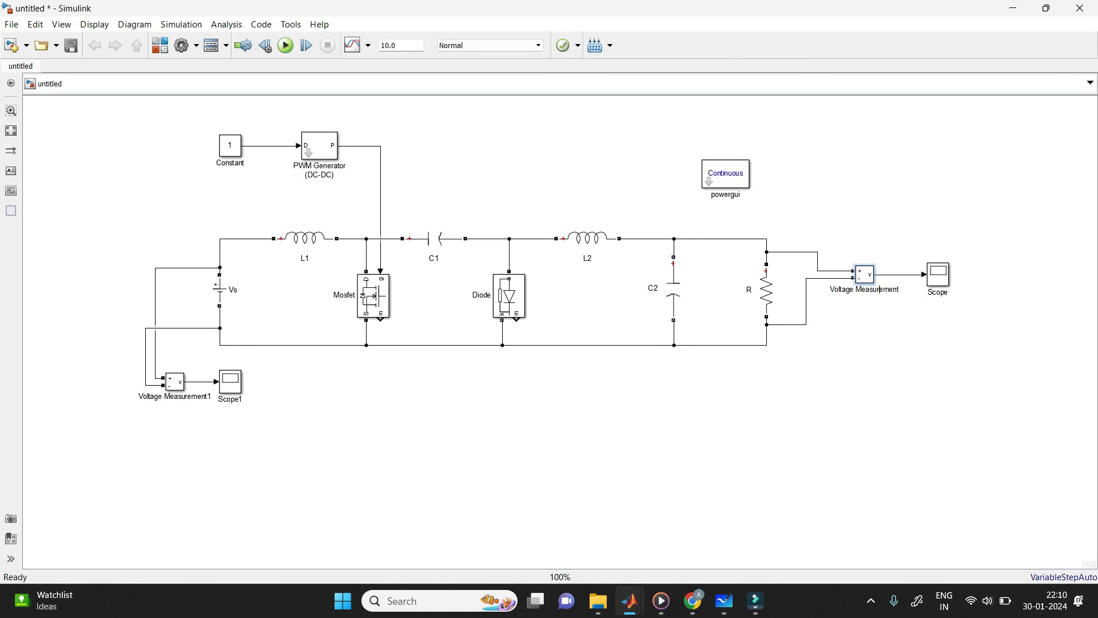
# Step: Rename the voltage measurement across the load as Vo and the one across the source as "Vs."
pyautogui.press('BackSpace')
pyautogui.press('BackSpace')
pyautogui.press('BackSpace')
pyautogui.press('BackSpace')
pyautogui.press('BackSpace')
pyautogui.press('BackSpace')
pyautogui.press('BackSpace')
pyautogui.press('BackSpace')
pyautogui.press('BackSpace')
pyautogui.press('BackSpace')
pyautogui.press('BackSpace')
pyautogui.press('BackSpace')
pyautogui.press('BackSpace')
pyautogui.press('BackSpace')
pyautogui.press('BackSpace')
pyautogui.press('BackSpace')
pyautogui.press('BackSpace')
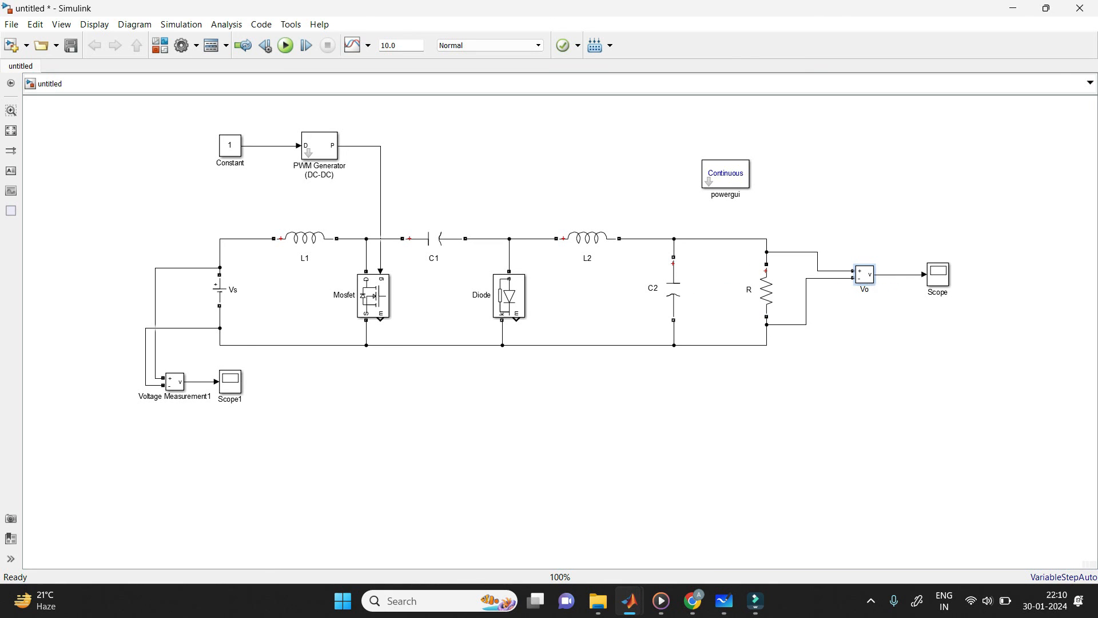
pyautogui.click(199, 396)
pyautogui.press('BackSpace')
pyautogui.press('BackSpace')
pyautogui.press('BackSpace')
pyautogui.press('BackSpace')
pyautogui.press('BackSpace')
pyautogui.press('BackSpace')
pyautogui.press('BackSpace')
pyautogui.press('BackSpace')
pyautogui.press('BackSpace')
pyautogui.press('BackSpace')
pyautogui.press('BackSpace')
pyautogui.press('BackSpace')
pyautogui.press('BackSpace')
pyautogui.press('BackSpace')
pyautogui.press('BackSpace')
pyautogui.press('BackSpace')
pyautogui.press('BackSpace')
pyautogui.press('BackSpace')
pyautogui.press('BackSpace')
pyautogui.press('BackSpace')
pyautogui.write('Vs')
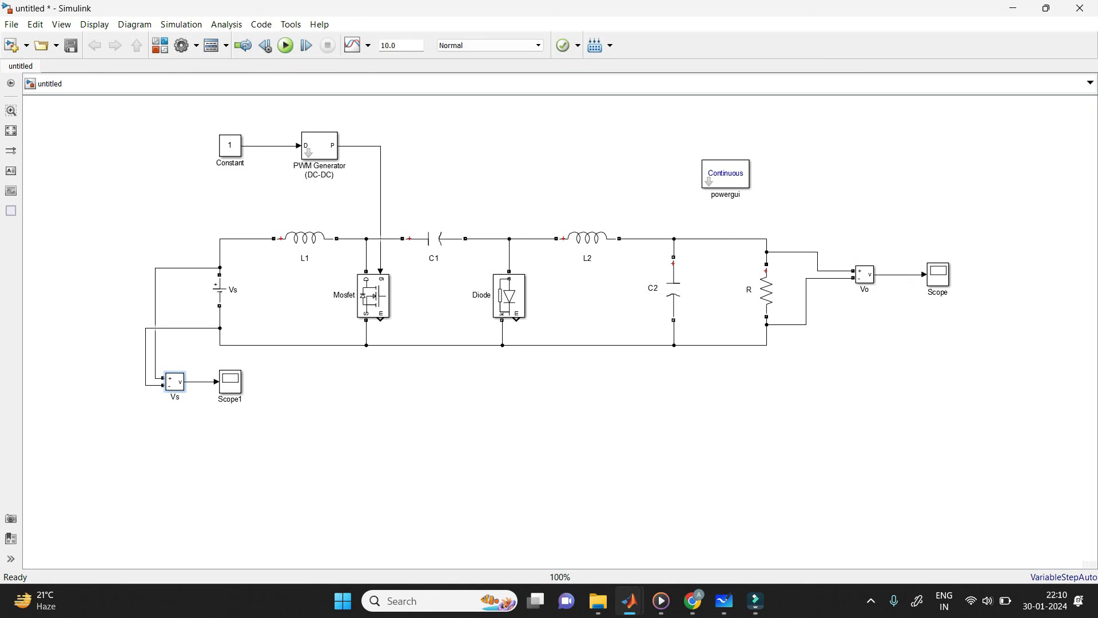
pyautogui.write('.')
pyautogui.click(303, 417)
# Step: Set the amplitude of the DC source Vs to 10 V
pyautogui.doubleClick(219, 290)
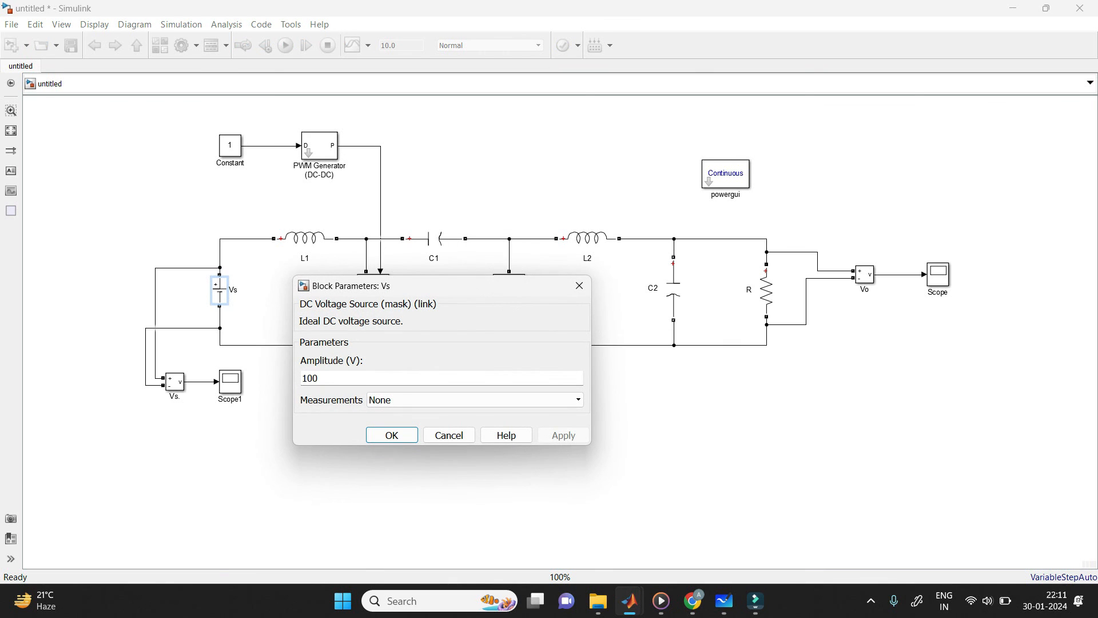
pyautogui.write('10')
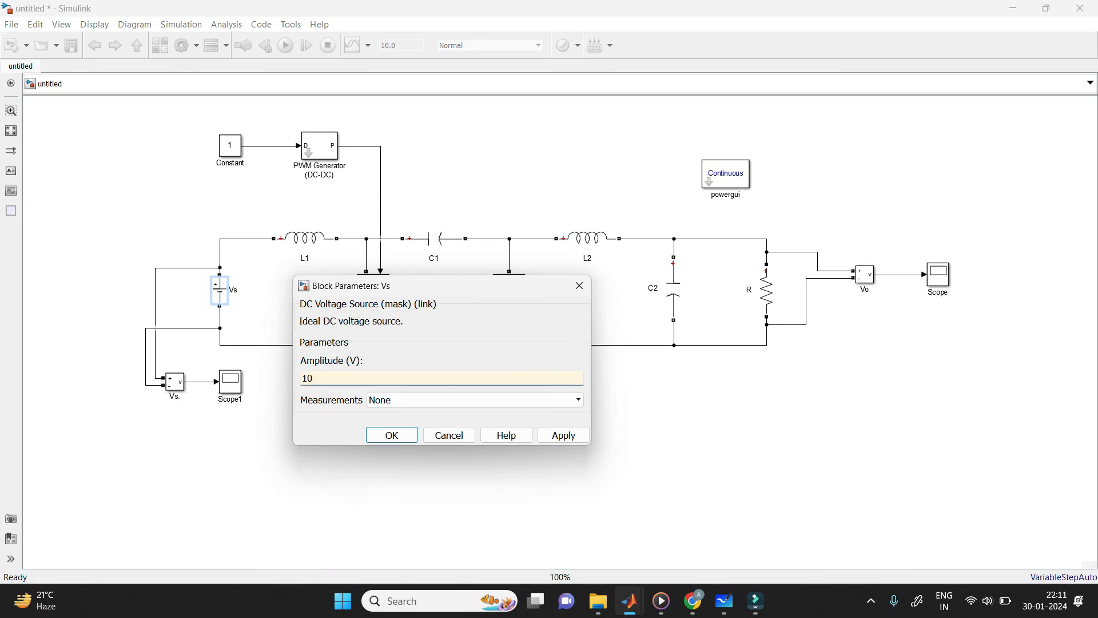
pyautogui.press('Return')
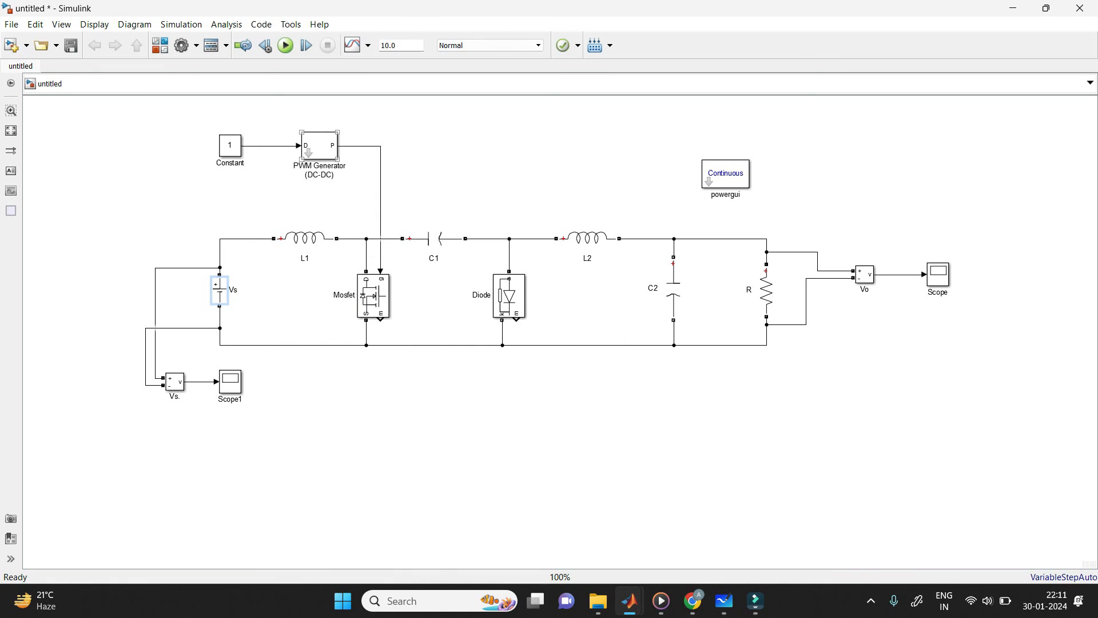
# Step: Set the PWM Generator's switching frequency to 50000 Hz
pyautogui.doubleClick(320, 146)
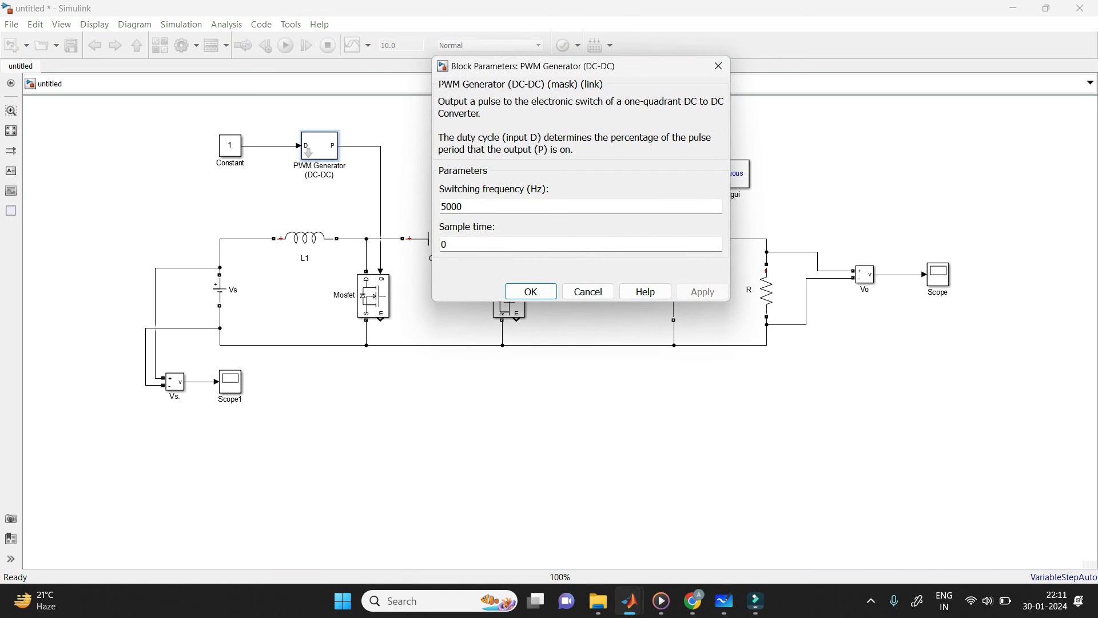
pyautogui.click(463, 206)
pyautogui.write('0')
# Step: Look up the duty ratio on the whiteboard and set the Constant block's value to 0.6
pyautogui.hotkey('alt', 'Tab')
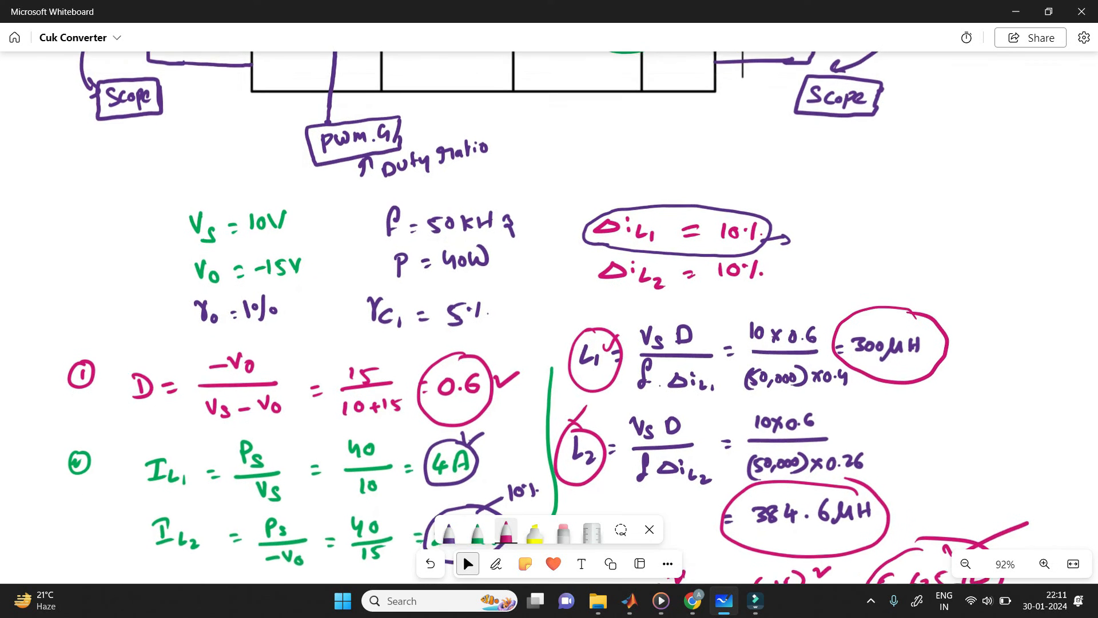
pyautogui.scroll(-2, 549, 318)
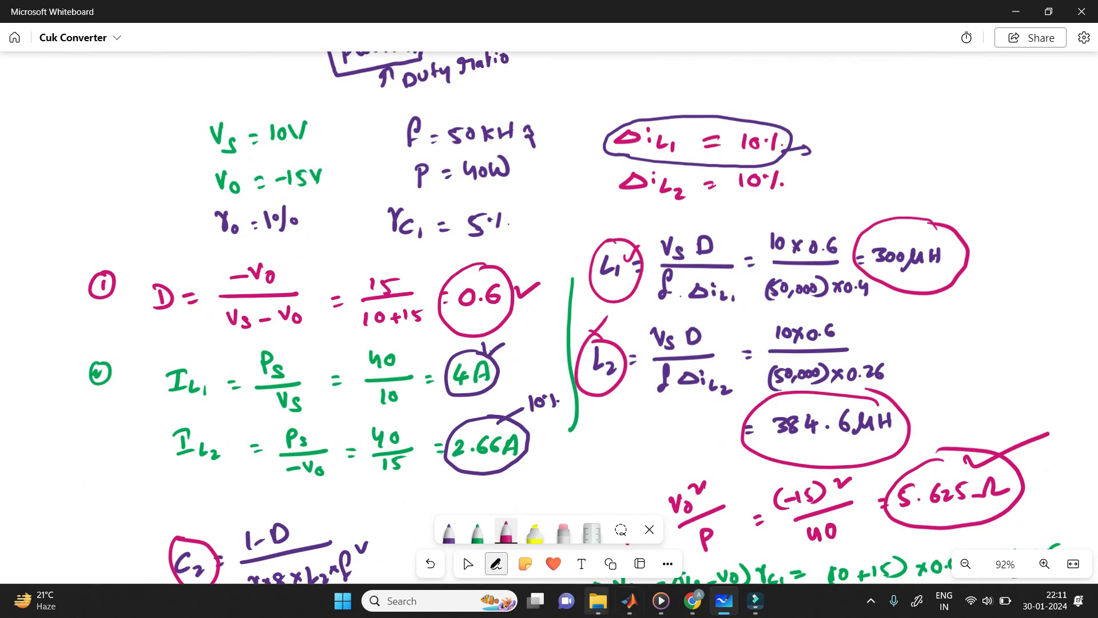
pyautogui.click(724, 601)
pyautogui.doubleClick(230, 146)
pyautogui.write('0.6')
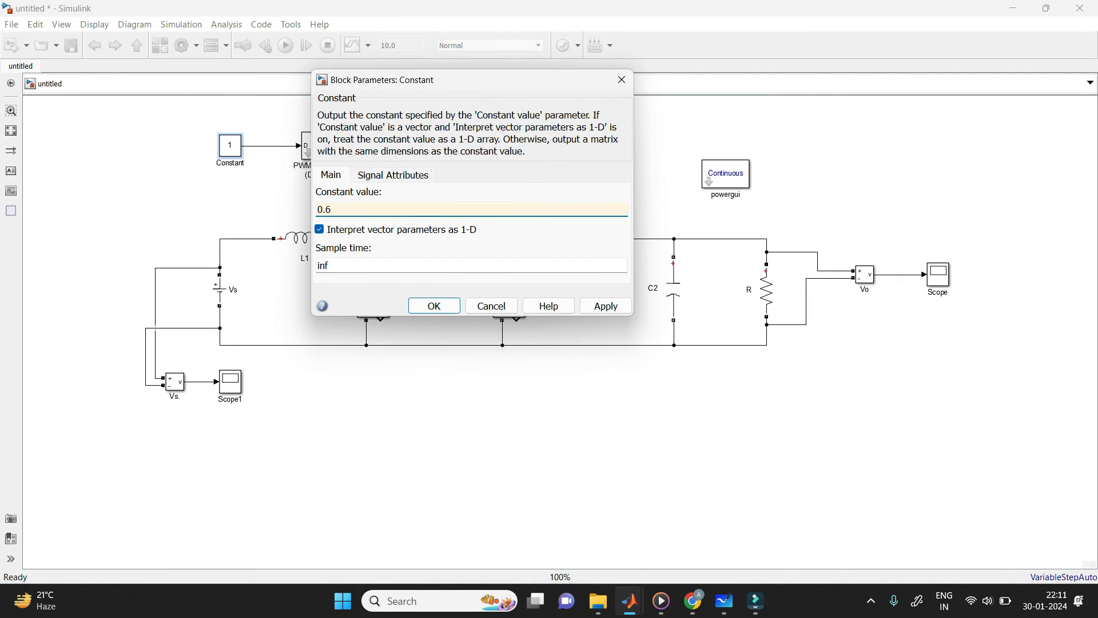
pyautogui.press('Return')
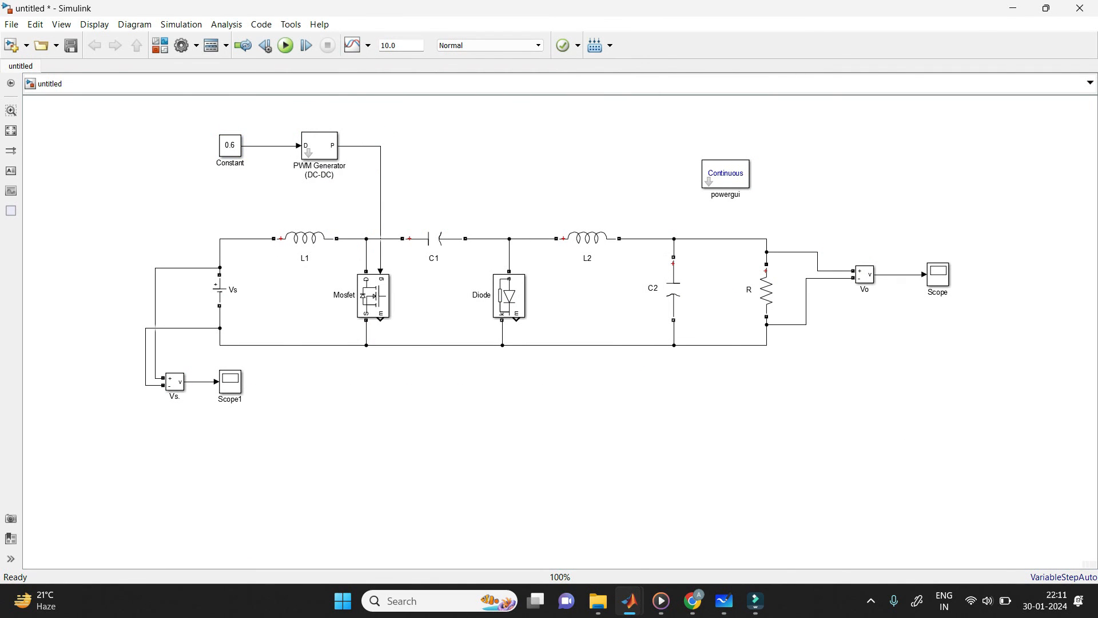
# Step: Look up the L1 value on the whiteboard and set L1's inductance to 300e-6 H
pyautogui.click(723, 601)
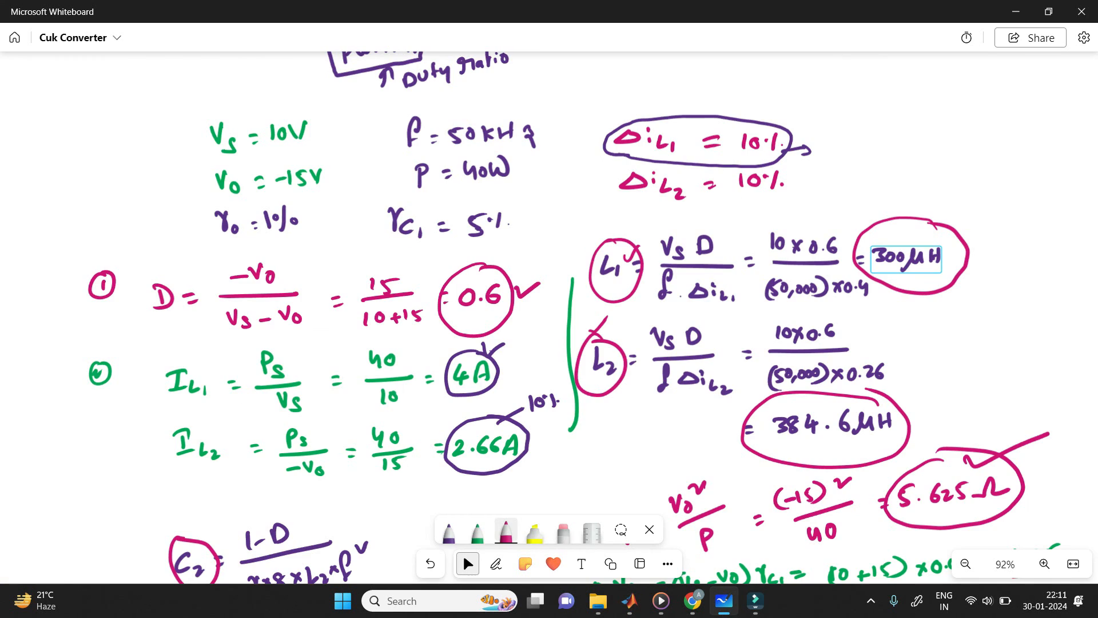
pyautogui.click(629, 600)
pyautogui.doubleClick(305, 239)
pyautogui.moveTo(442, 326); pyautogui.dragTo(435, 327)
pyautogui.write('300e-3')
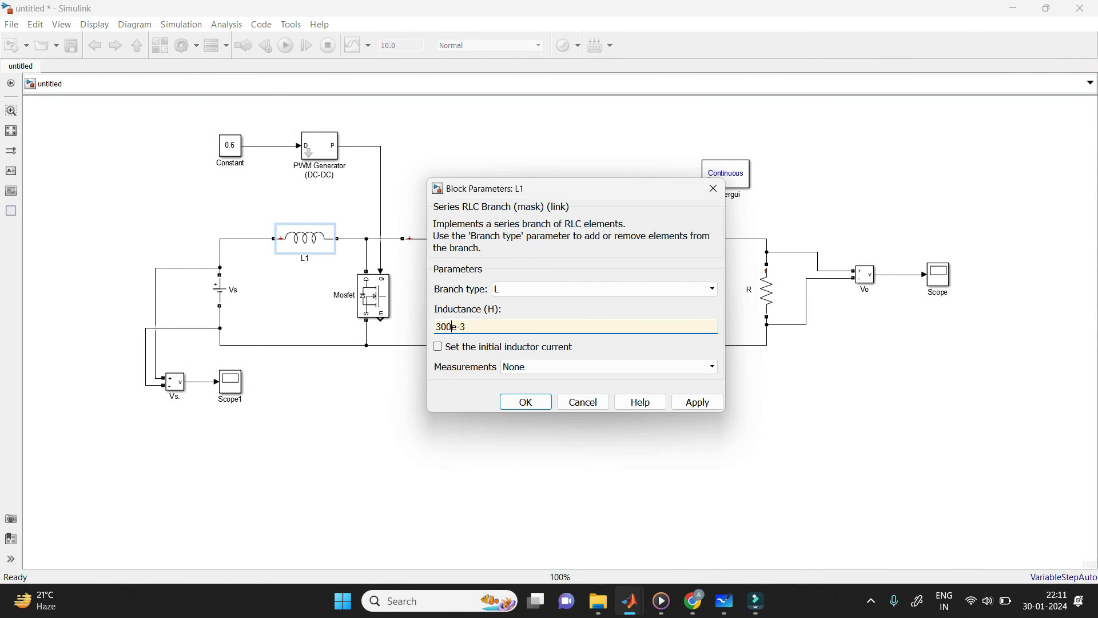
pyautogui.press('BackSpace')
pyautogui.write('6')
# Step: Look up the L2 value on the whiteboard and set L2's inductance to 384.6e-6 H
pyautogui.click(723, 600)
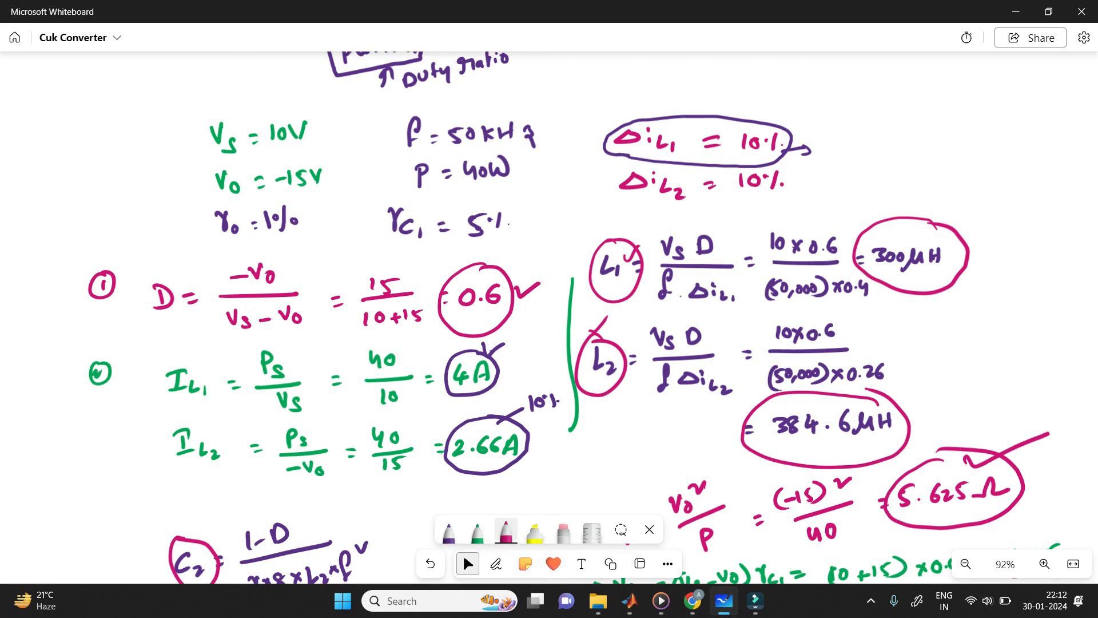
pyautogui.click(629, 600)
pyautogui.doubleClick(588, 239)
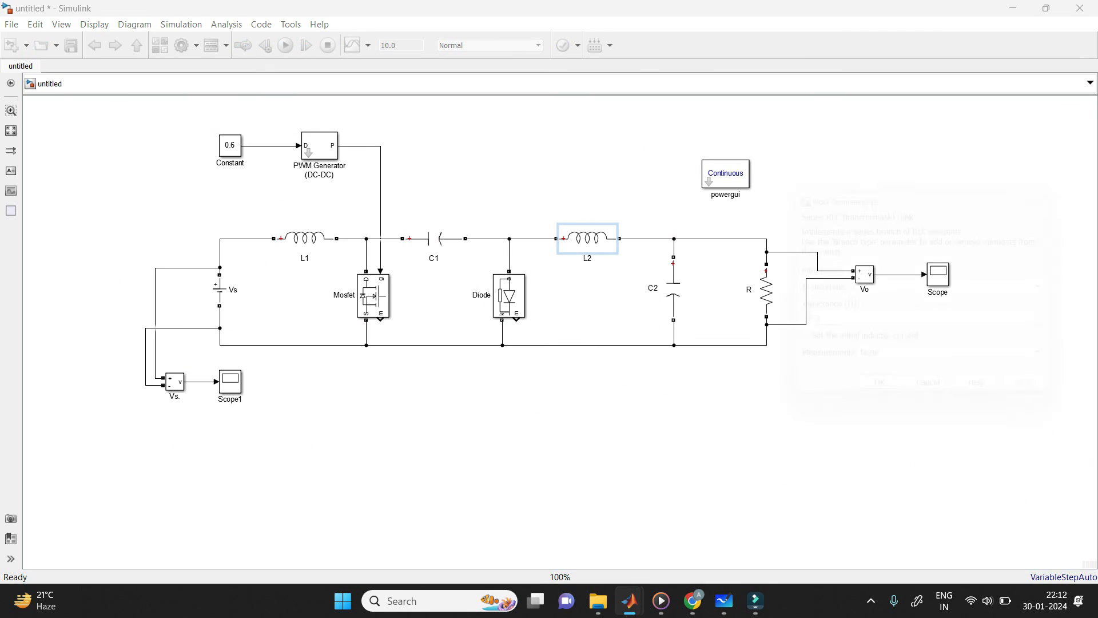
pyautogui.click(794, 327)
pyautogui.press('BackSpace')
pyautogui.write('384')
pyautogui.write('.6e-')
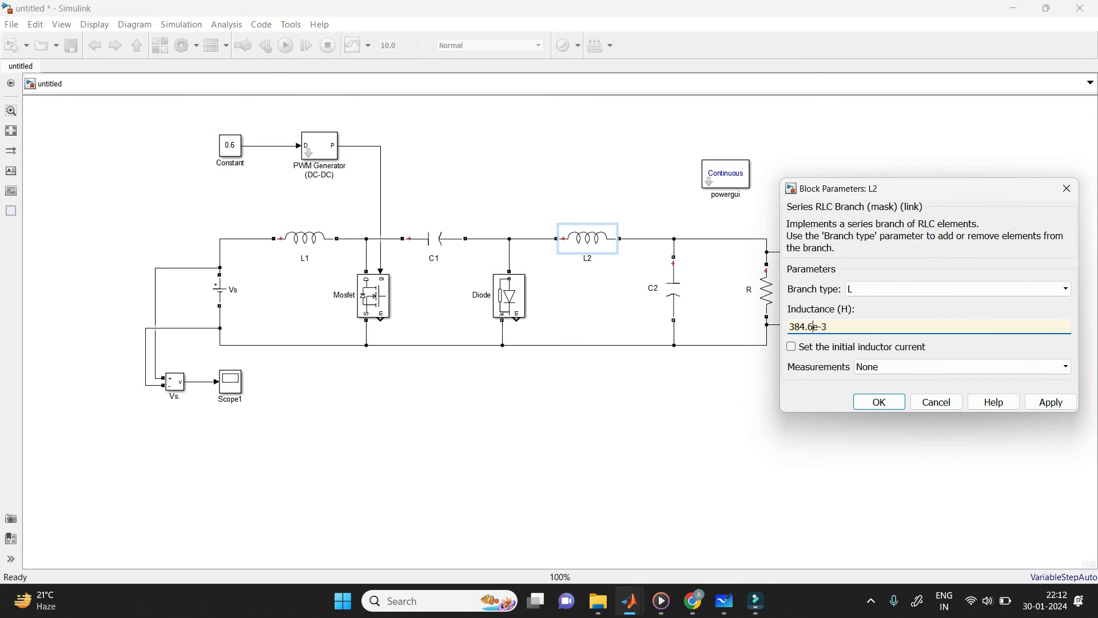
pyautogui.press('End')
pyautogui.press('BackSpace')
pyautogui.write('6')
pyautogui.press('Return')
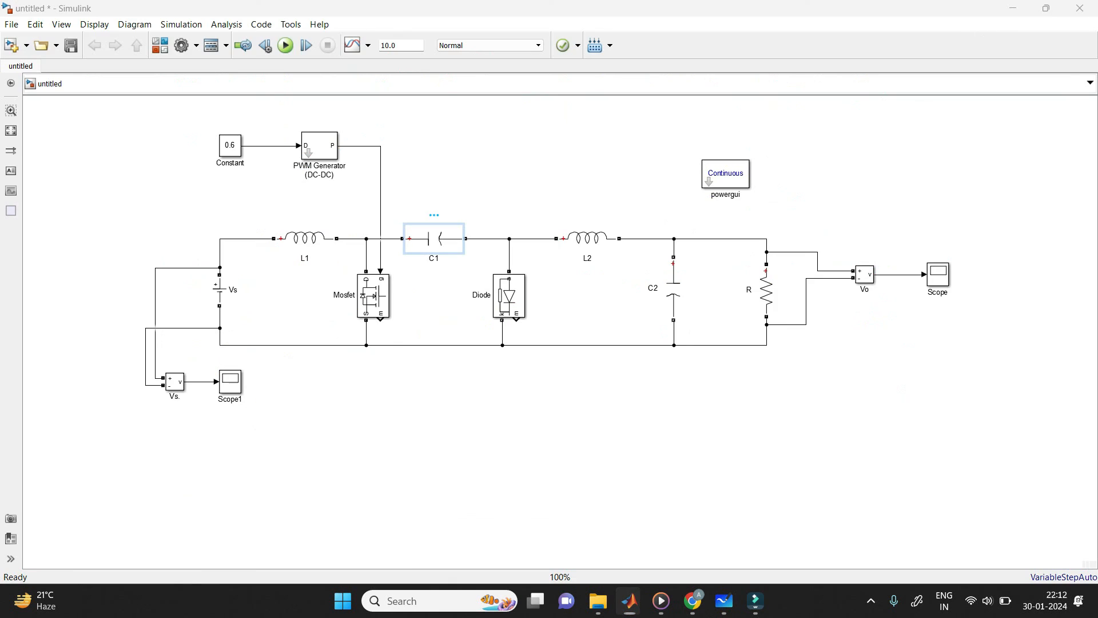
# Step: Set the capacitance of C1 to 21.6e-6 F
pyautogui.doubleClick(433, 238)
pyautogui.click(600, 327)
pyautogui.press('BackSpace')
pyautogui.write('21.6e-6')
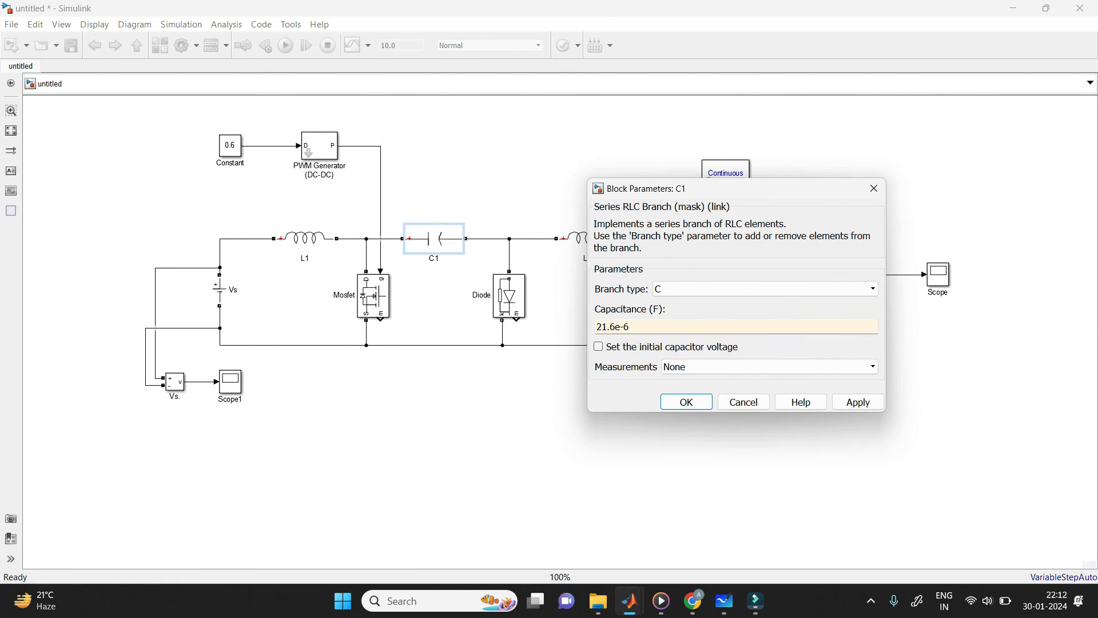
# Step: Check the whiteboard results and set the capacitance of C2 to 5.2e-6 F
pyautogui.hotkey('alt', 'Tab')
pyautogui.hotkey('alt', 'Tab')
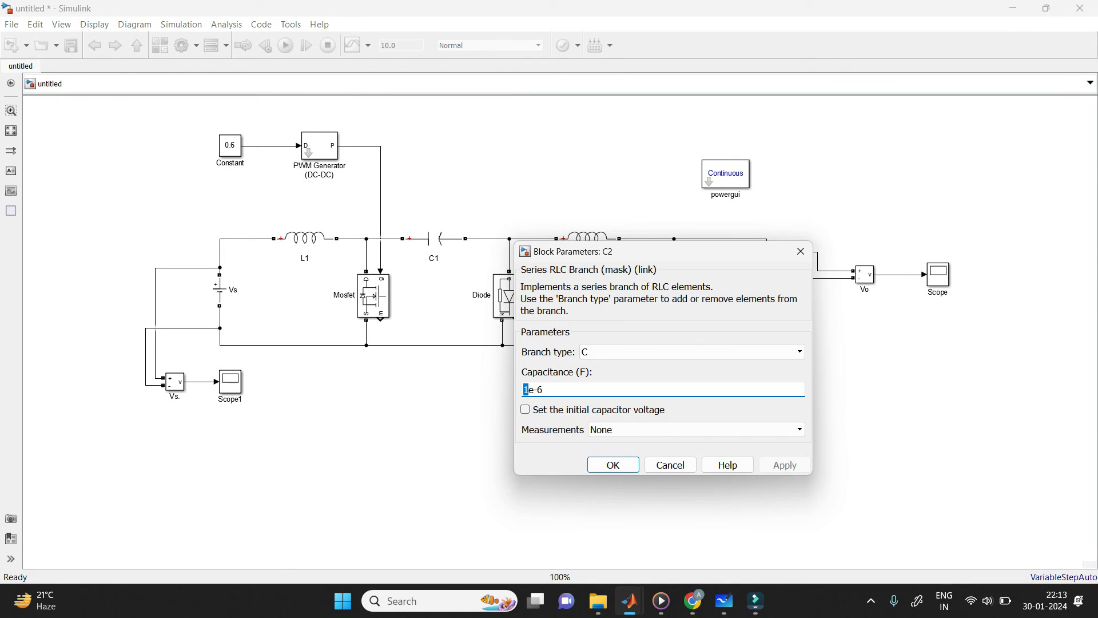
pyautogui.write('5.2e-6')
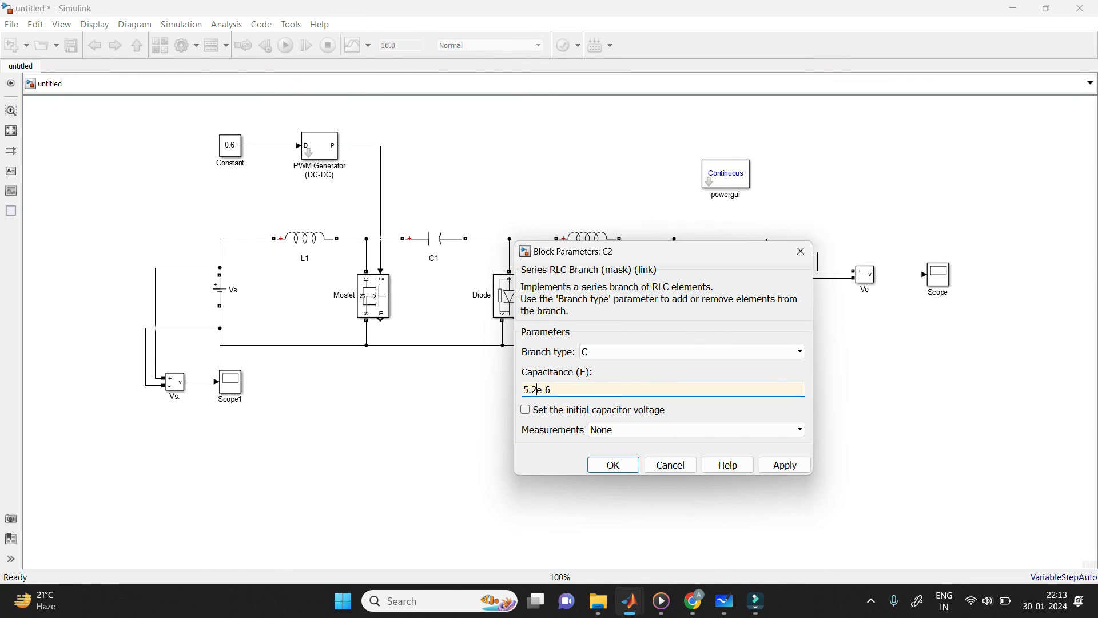
pyautogui.press('Return')
# Step: Look up the load value on the whiteboard and set the resistance of R to 5.625 ohms
pyautogui.hotkey('alt', 'Tab')
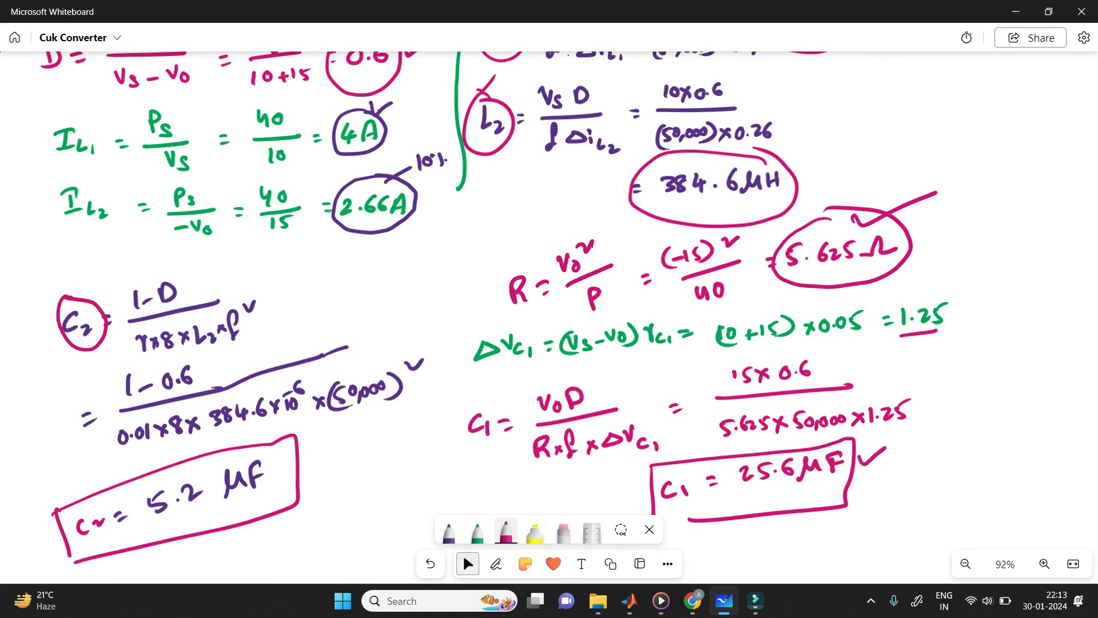
pyautogui.write('.625')
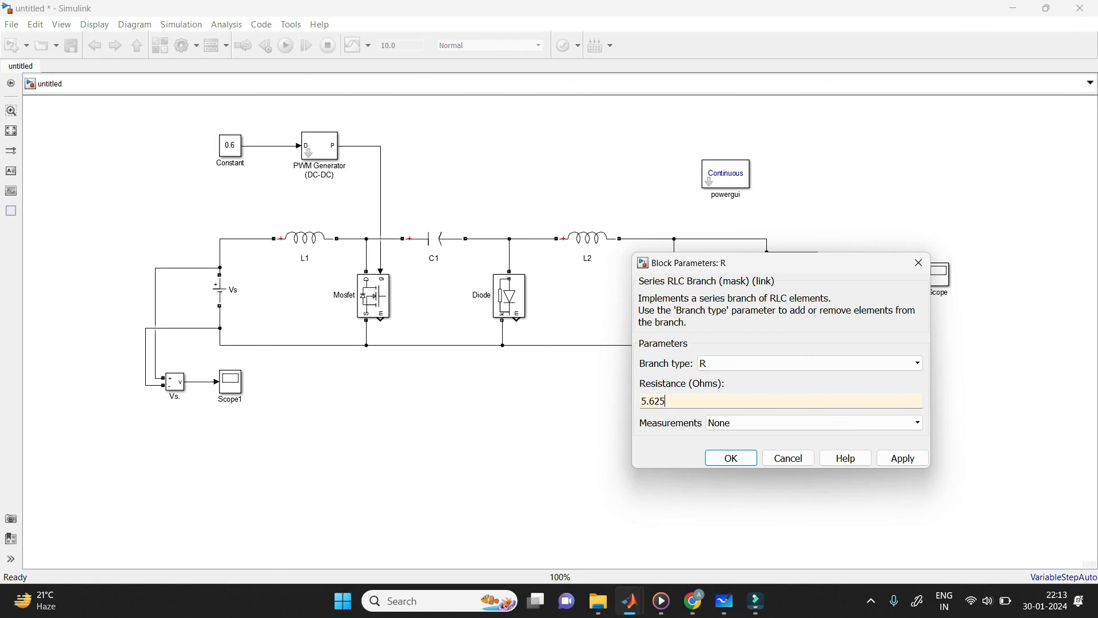
pyautogui.press('Return')
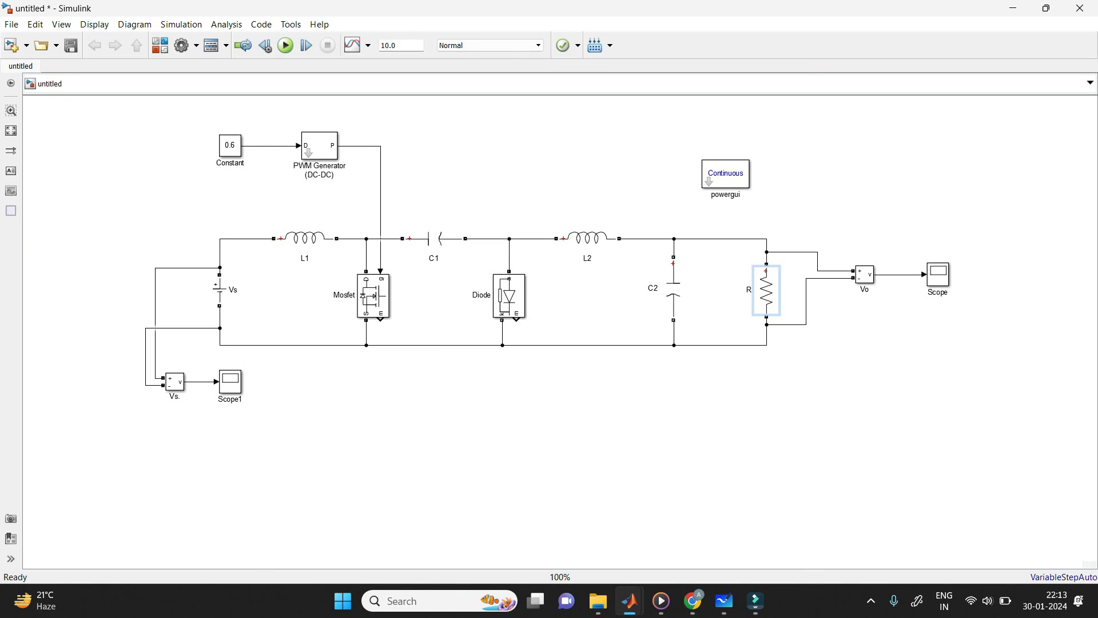
# Step: Add two Display blocks and connect them to the outputs of the load and source voltage measurements
pyautogui.click(865, 164)
pyautogui.write('display')
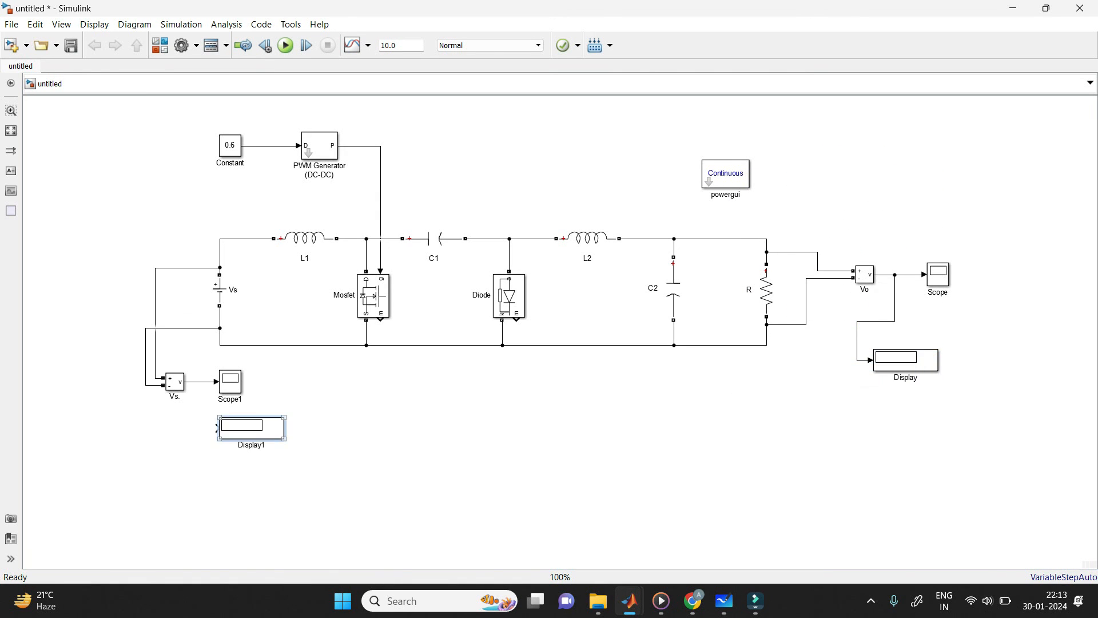
pyautogui.moveTo(217, 428); pyautogui.dragTo(200, 381)
# Step: Set the simulation stop time to 0.5 and run the model to read the voltage displays
pyautogui.click(509, 296)
pyautogui.doubleClick(388, 45)
pyautogui.write('0.5')
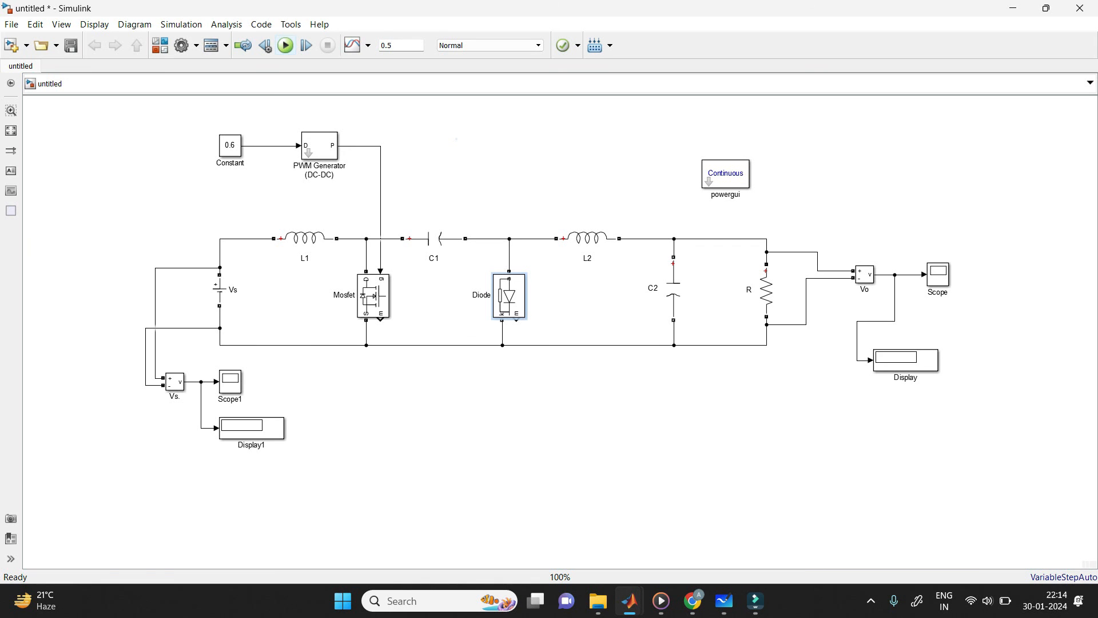
pyautogui.click(285, 45)
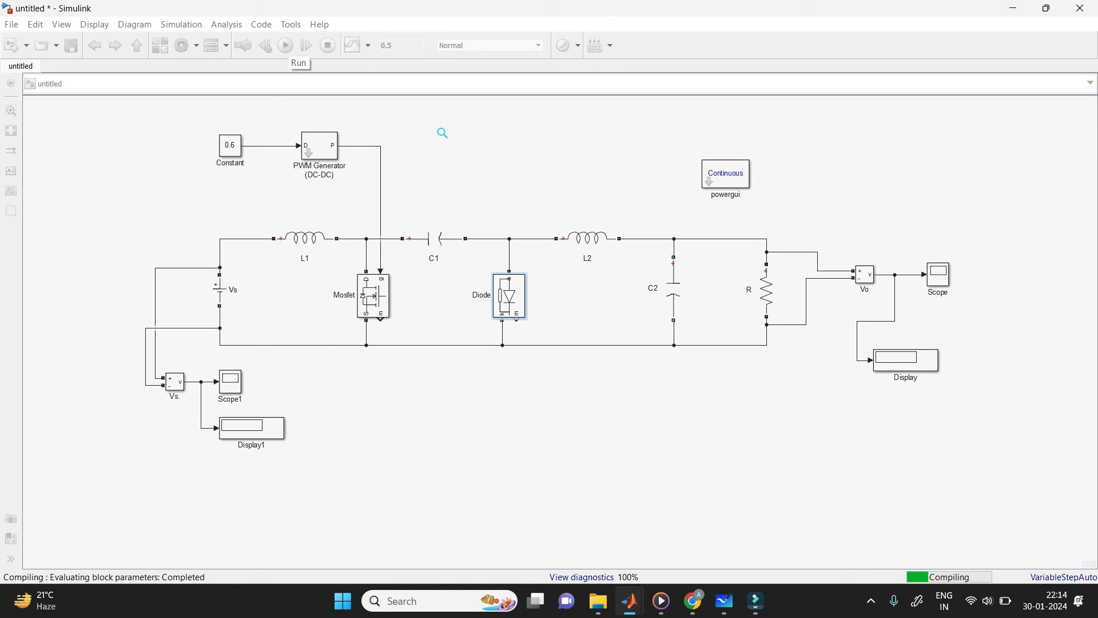
pyautogui.scroll(5, 285, 360)
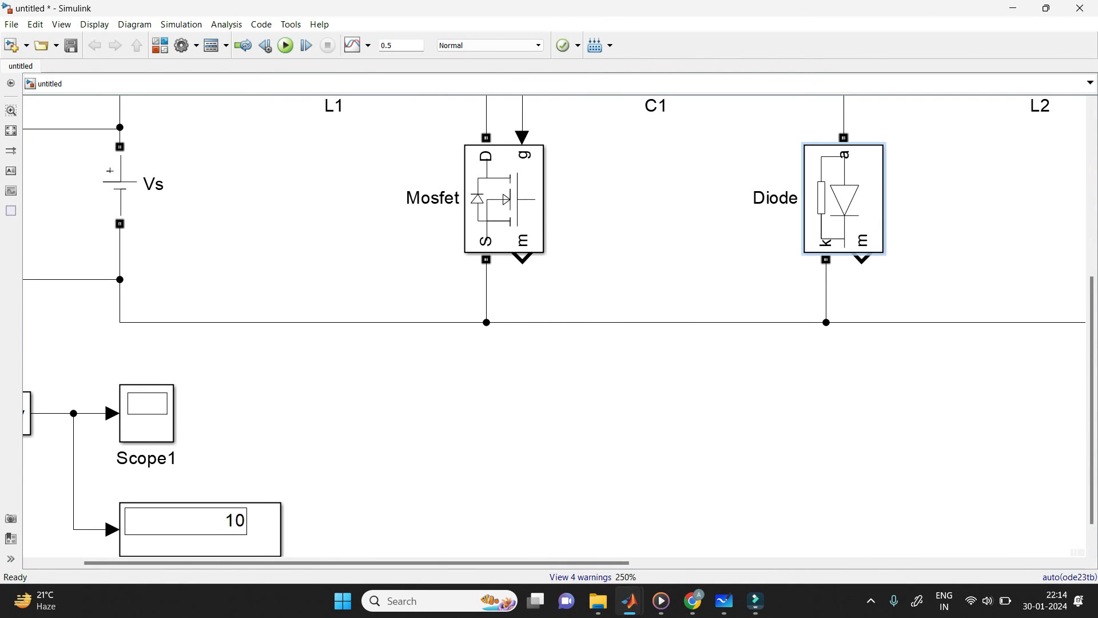
# Step: Compare the voltages on the source and load displays with the Vs and Vo specifications on the whiteboard
pyautogui.scroll(-5, 240, 496)
pyautogui.scroll(5, 881, 462)
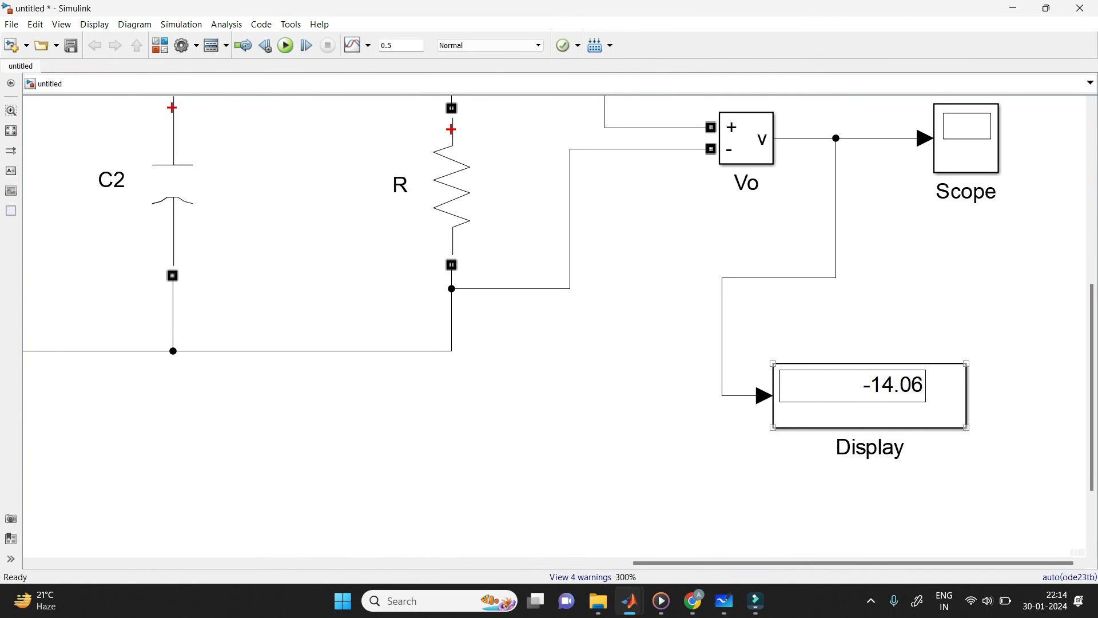
pyautogui.scroll(-5, 889, 399)
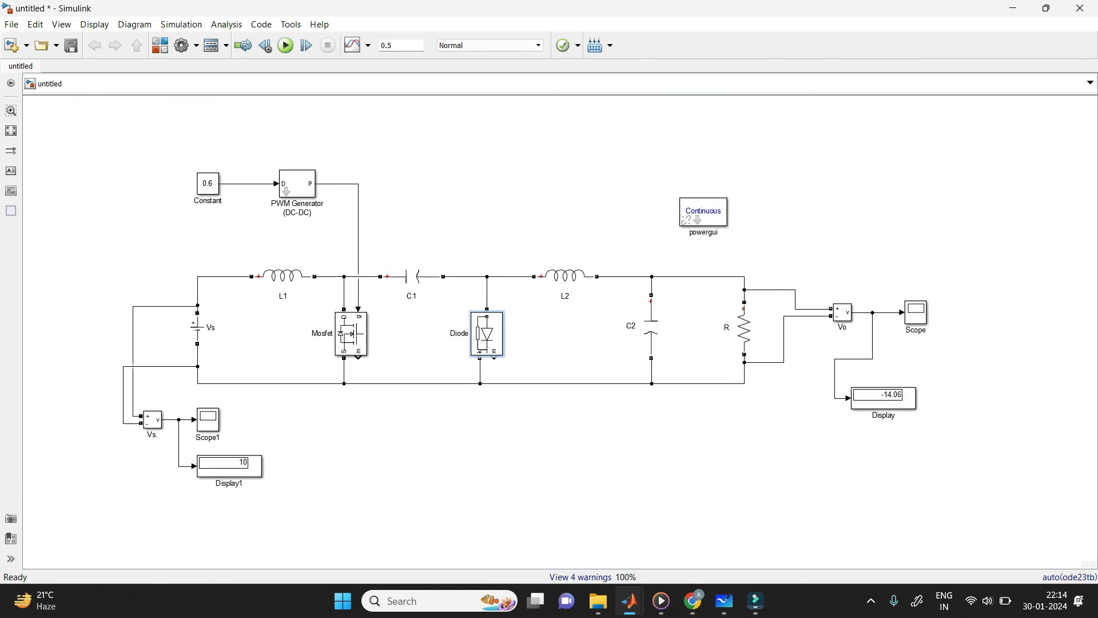
pyautogui.click(724, 600)
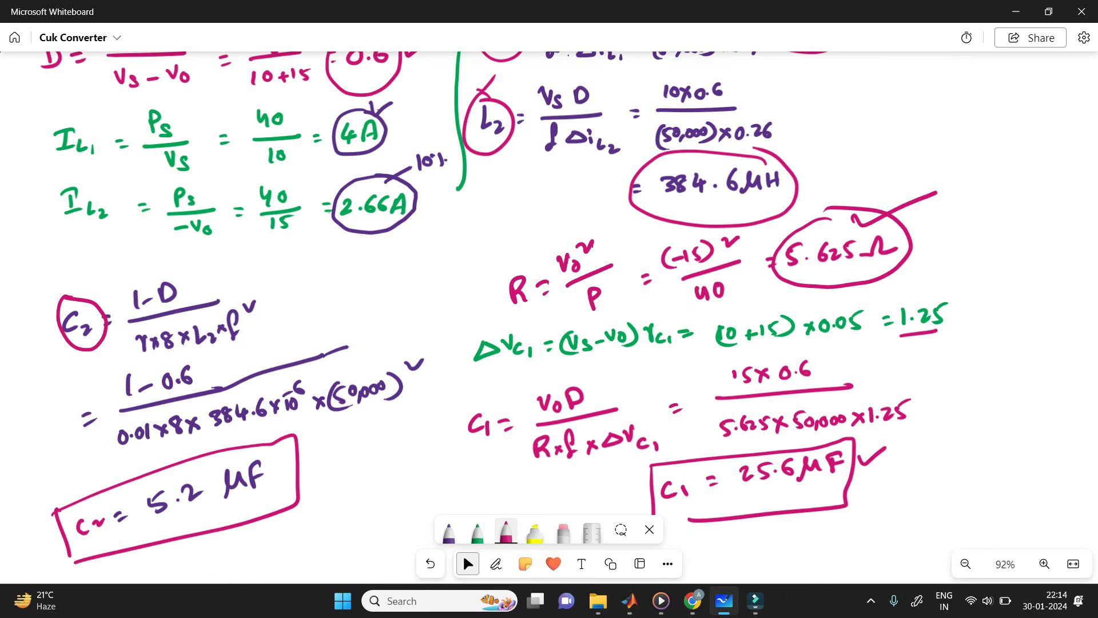
pyautogui.scroll(5, 549, 315)
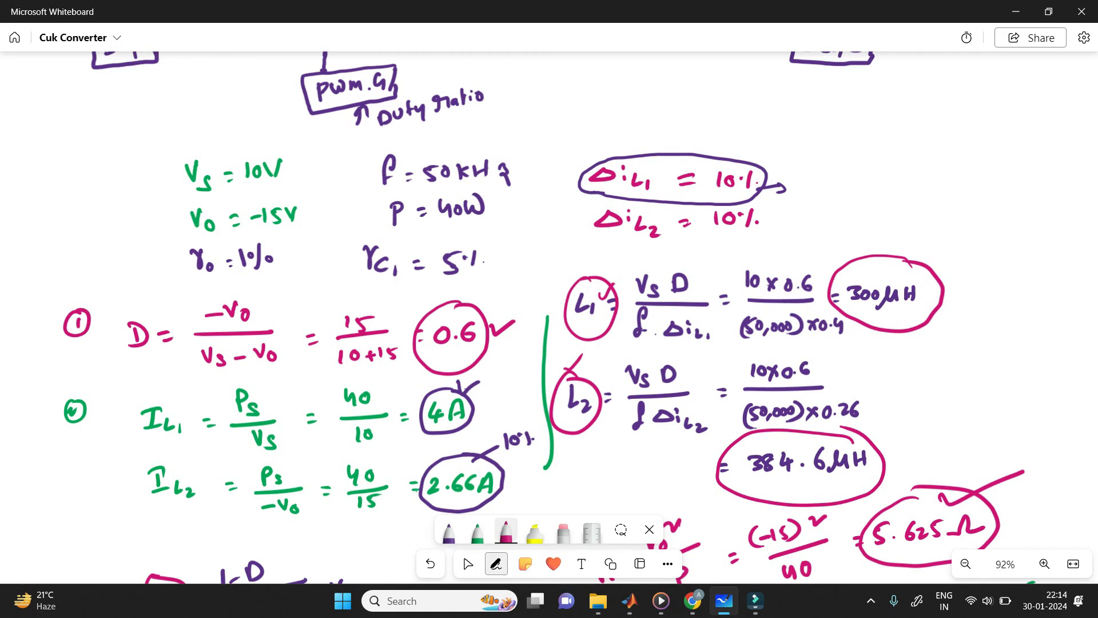
pyautogui.hotkey('alt', 'Tab')
pyautogui.scroll(3, 876, 404)
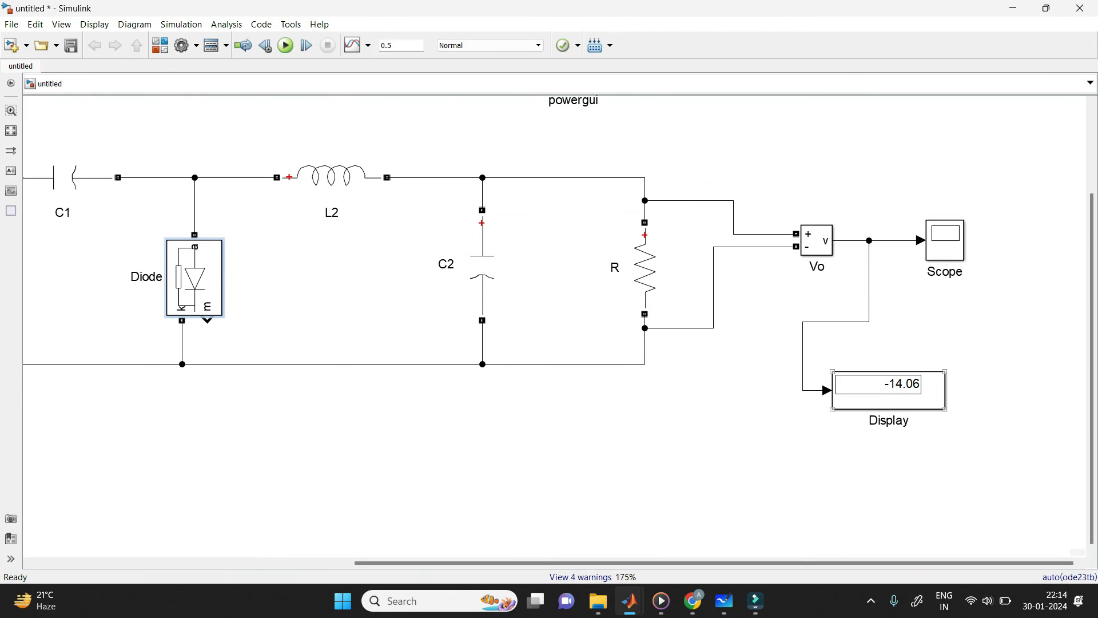
pyautogui.scroll(-1, 915, 393)
pyautogui.scroll(-2, 912, 395)
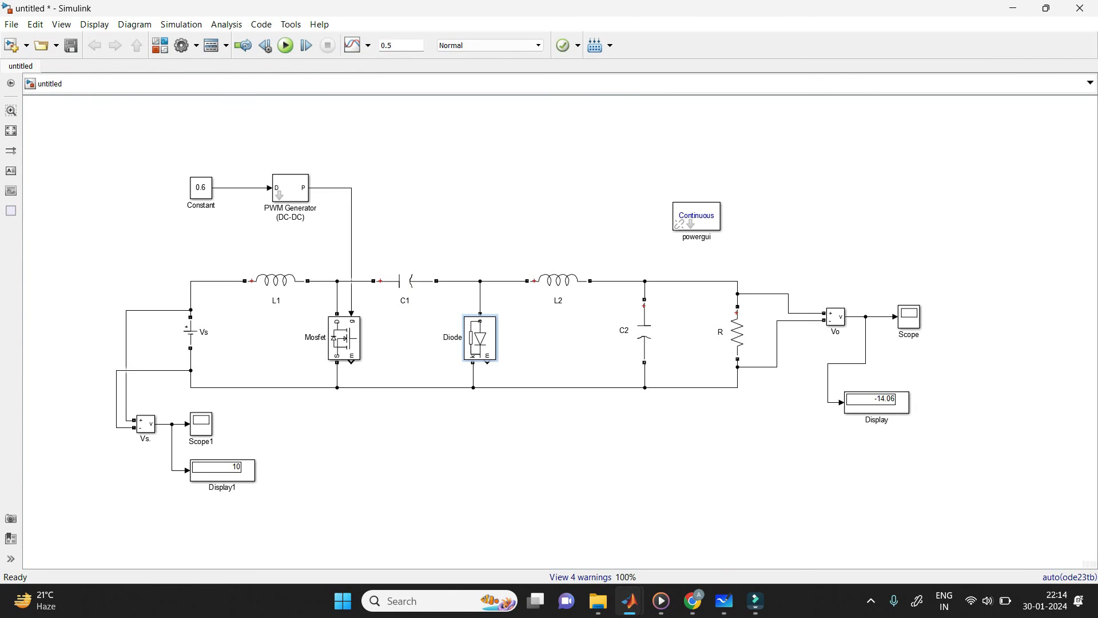
pyautogui.scroll(2, 862, 490)
pyautogui.scroll(-1, 905, 475)
pyautogui.scroll(2, 939, 389)
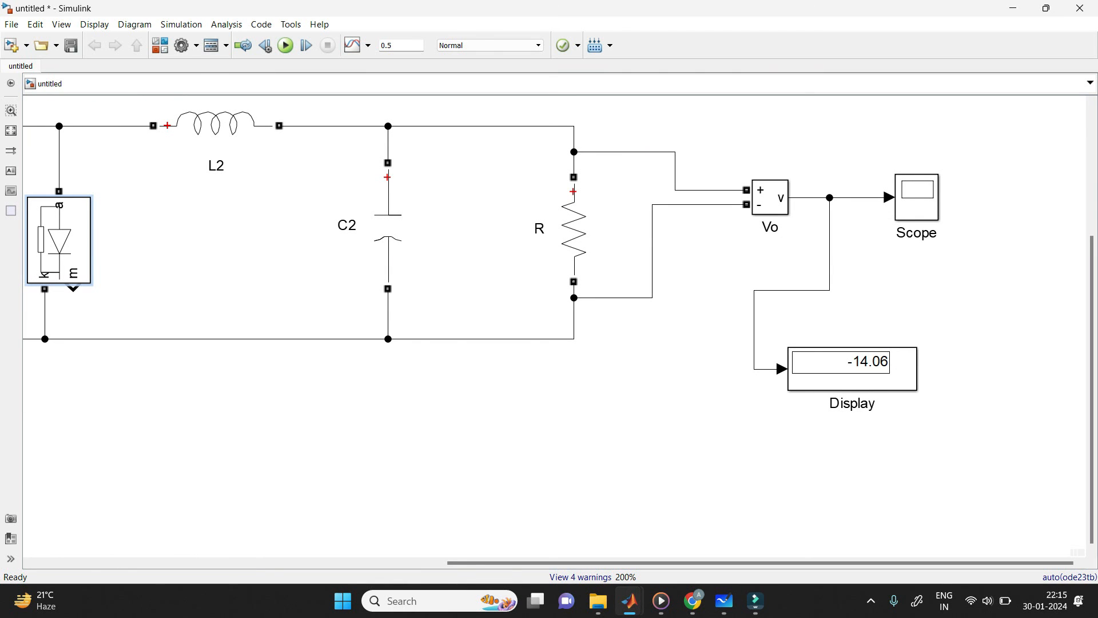
pyautogui.scroll(-2, 889, 406)
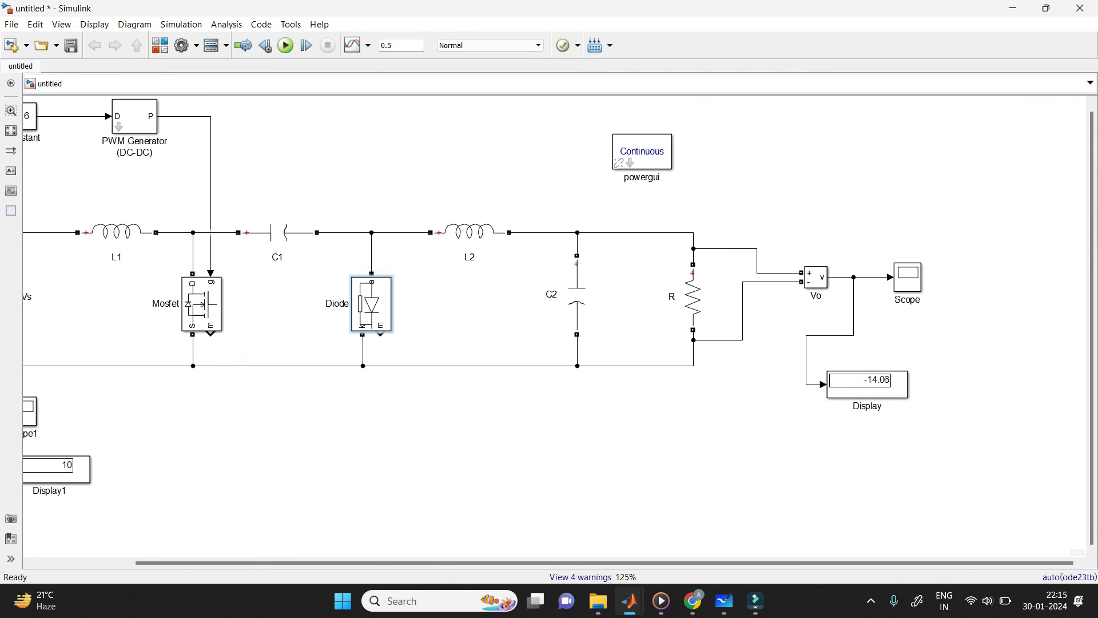
pyautogui.hscroll(-3, 889, 406)
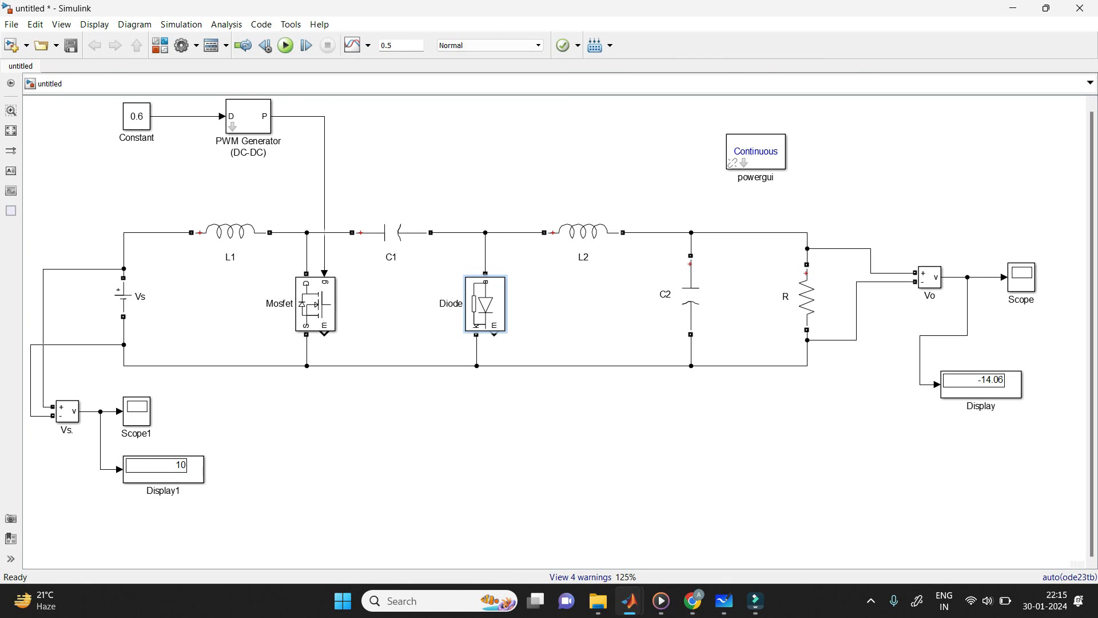
# Step: Set the duty ratio in the Constant block to 0.2 and run the simulation to check the output voltage
pyautogui.doubleClick(137, 117)
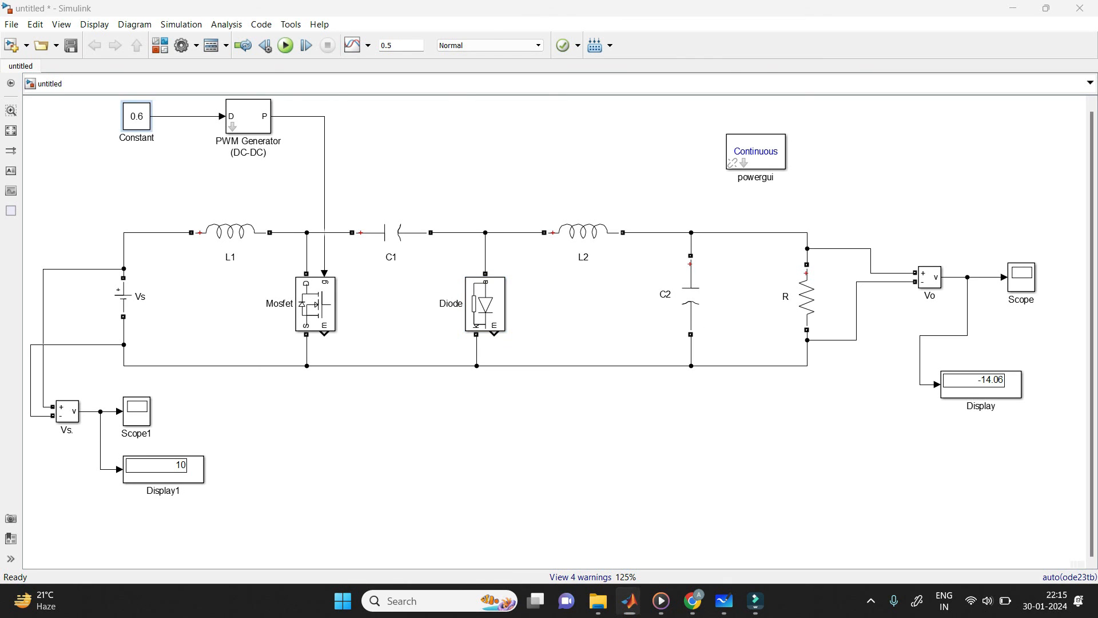
pyautogui.write('0.2')
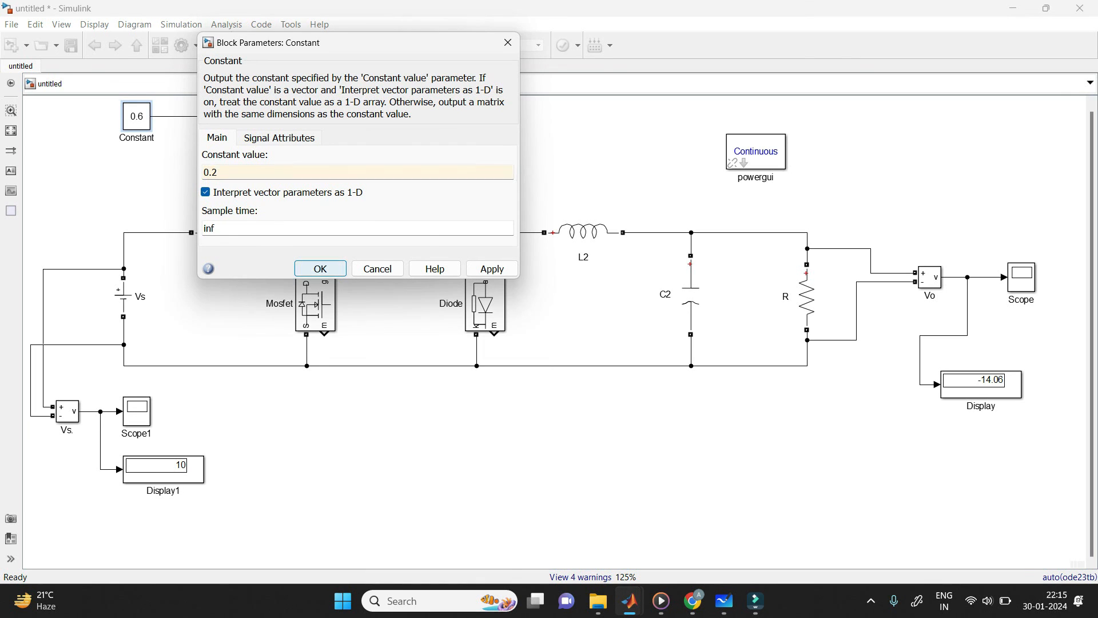
pyautogui.click(320, 269)
pyautogui.click(285, 45)
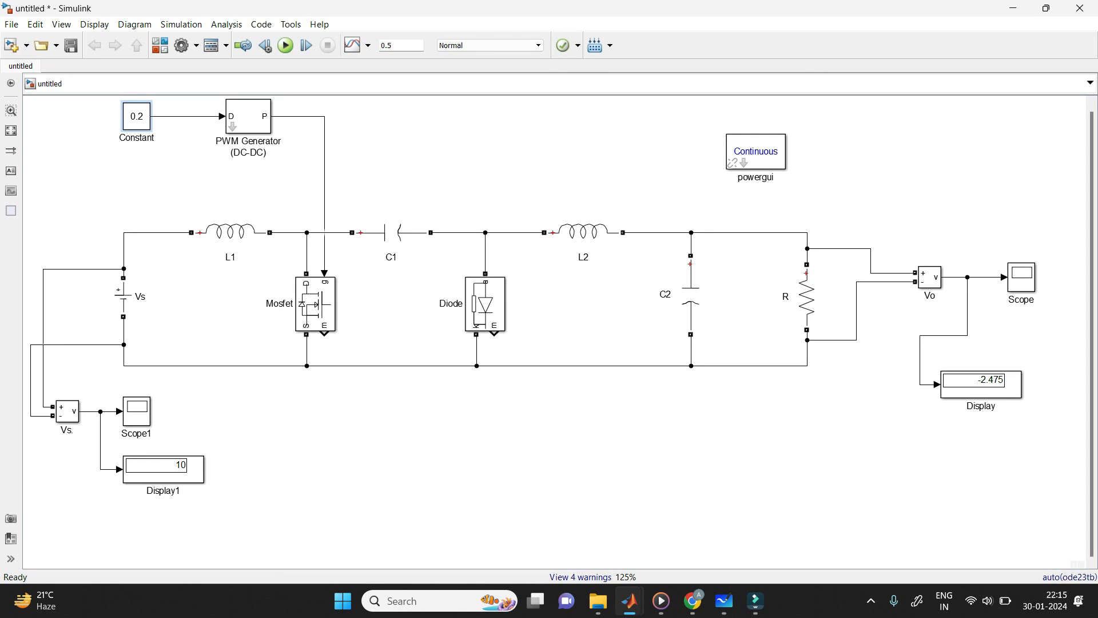
# Step: Set the Constant block's duty ratio to 0.8, rerun the simulation and examine the output voltage display
pyautogui.doubleClick(137, 116)
pyautogui.write('0.')
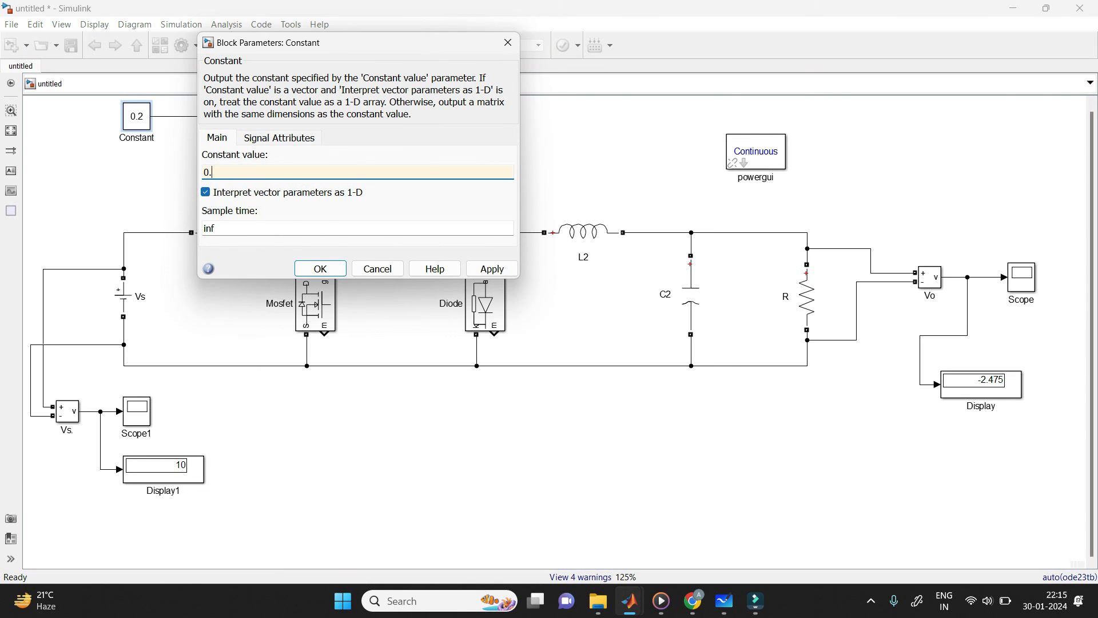
pyautogui.write('8')
pyautogui.click(320, 268)
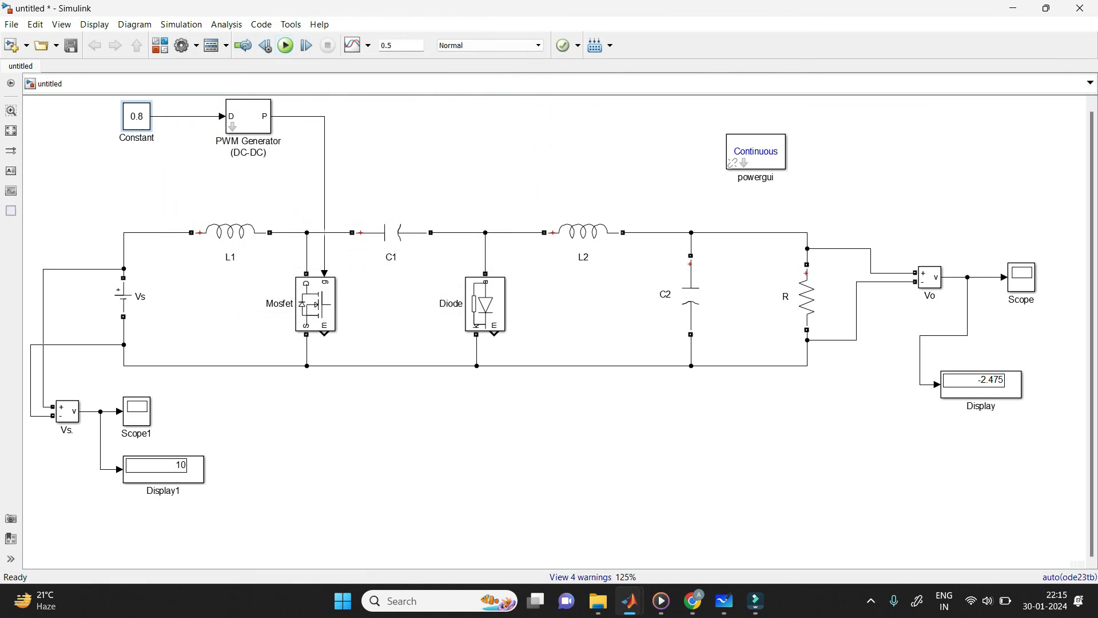
pyautogui.click(285, 45)
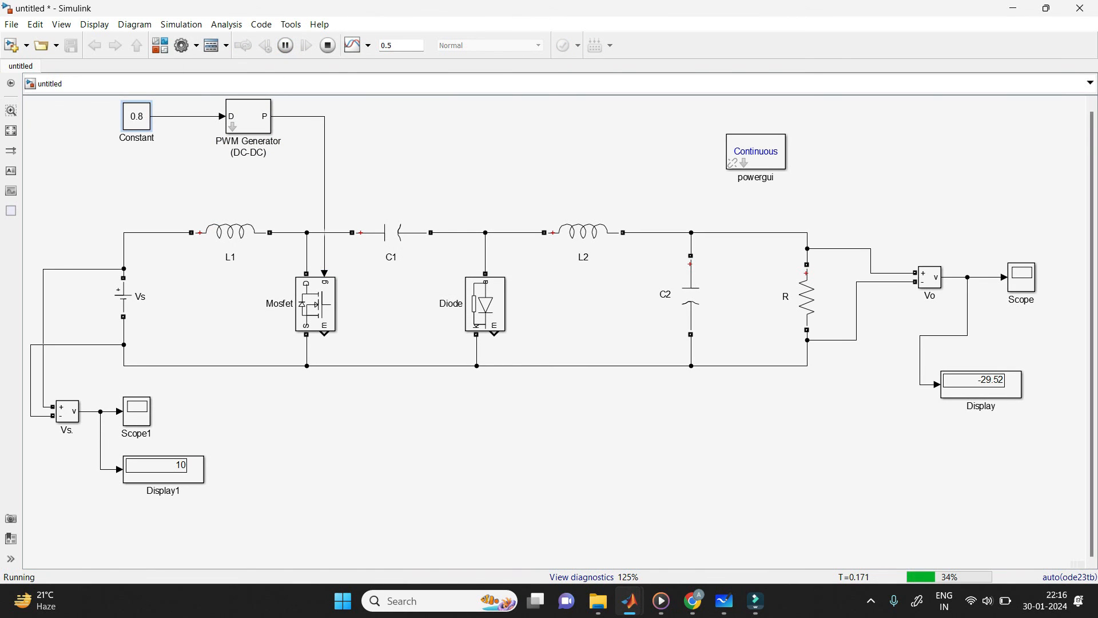
pyautogui.scroll(3, 1044, 405)
pyautogui.scroll(-2, 1044, 405)
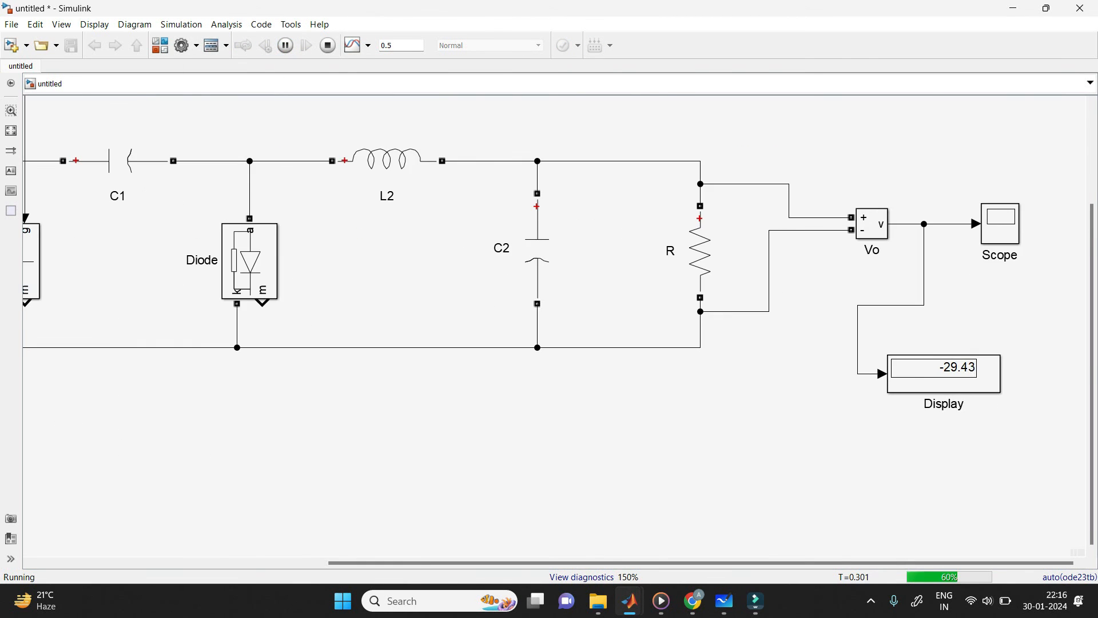
pyautogui.scroll(-1, 1044, 405)
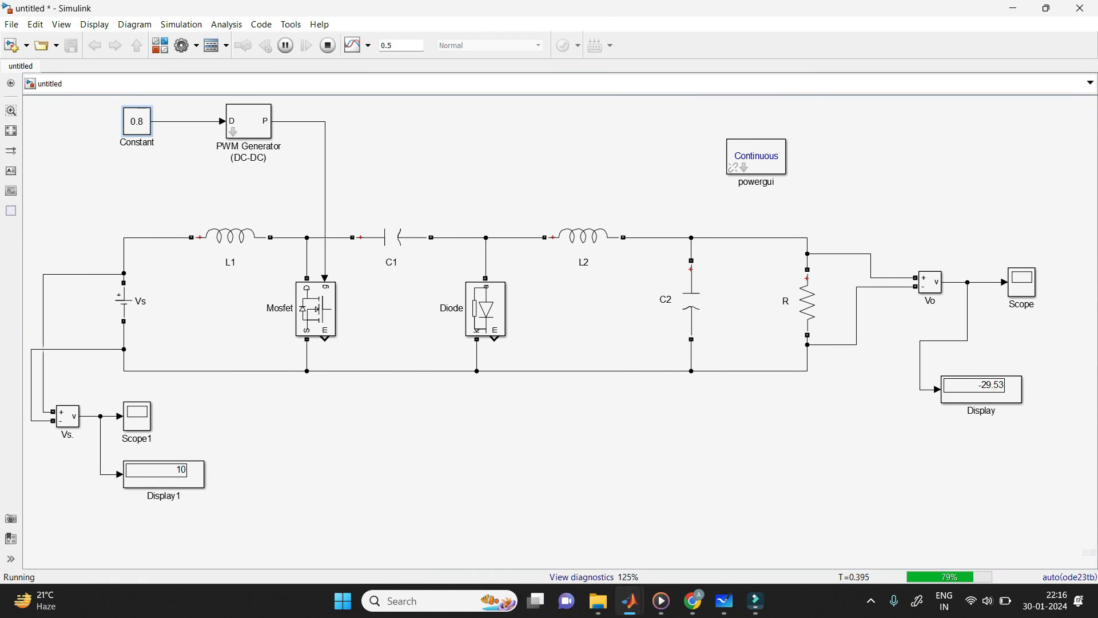